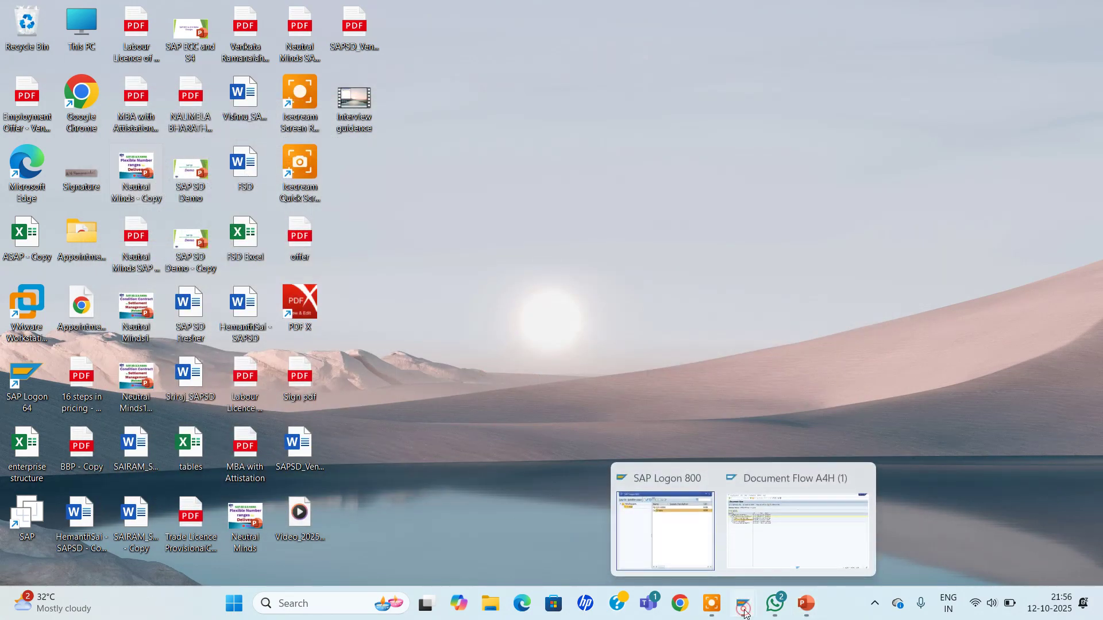
Step: Switch to the SAP document flow window and display the goods issue document of the outbound delivery
left_click_drag(742, 603, 776, 603)
mouse_move(776, 603)
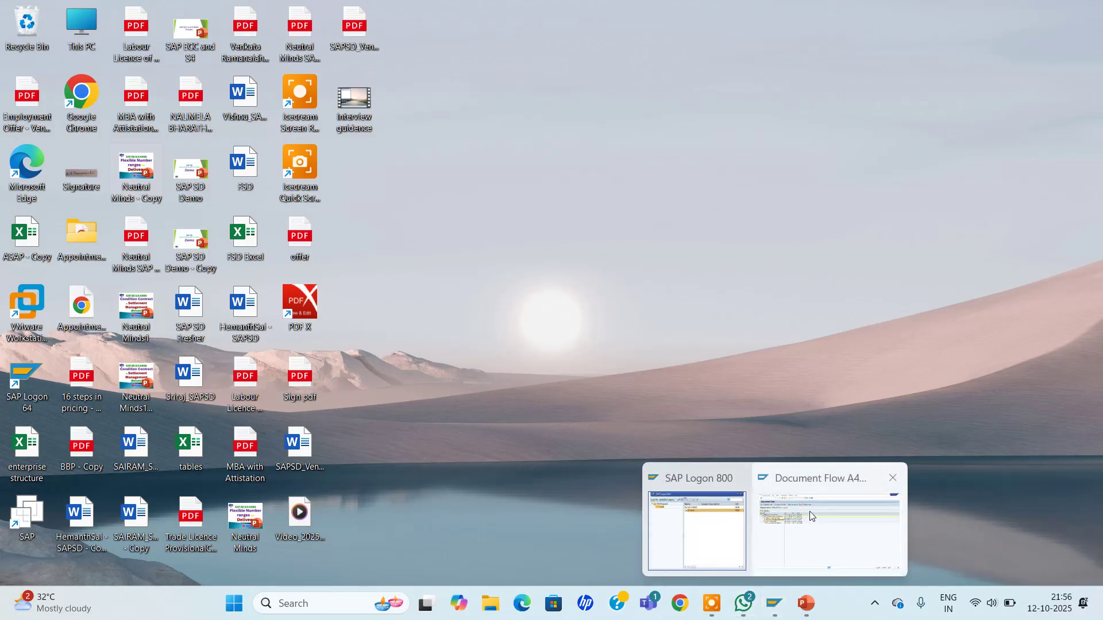
left_click(807, 514)
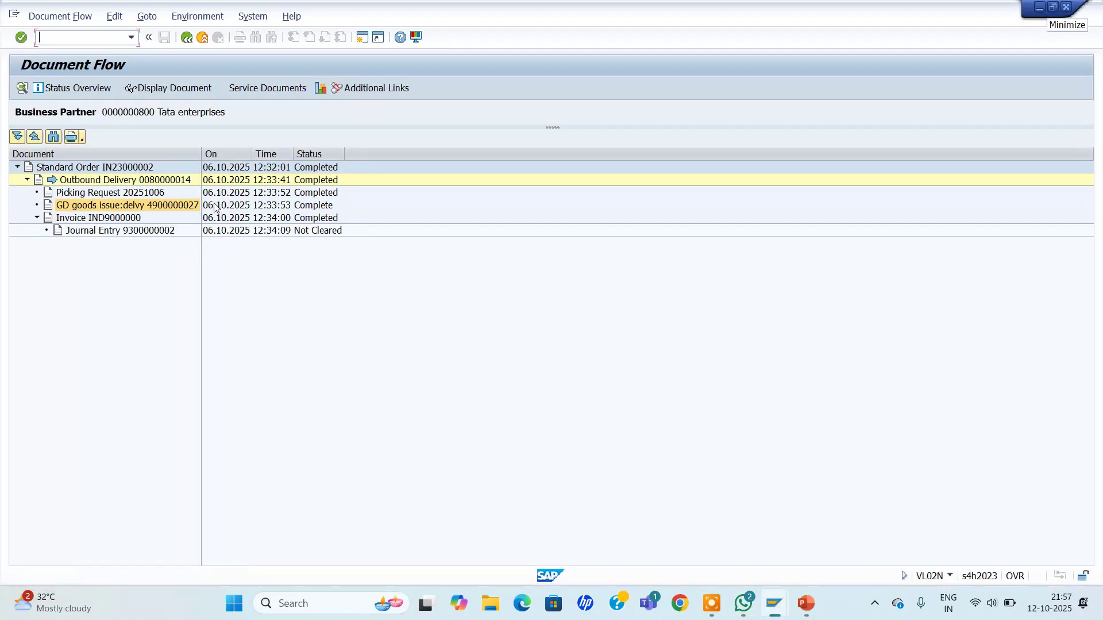
left_click(136, 208)
left_click(182, 89)
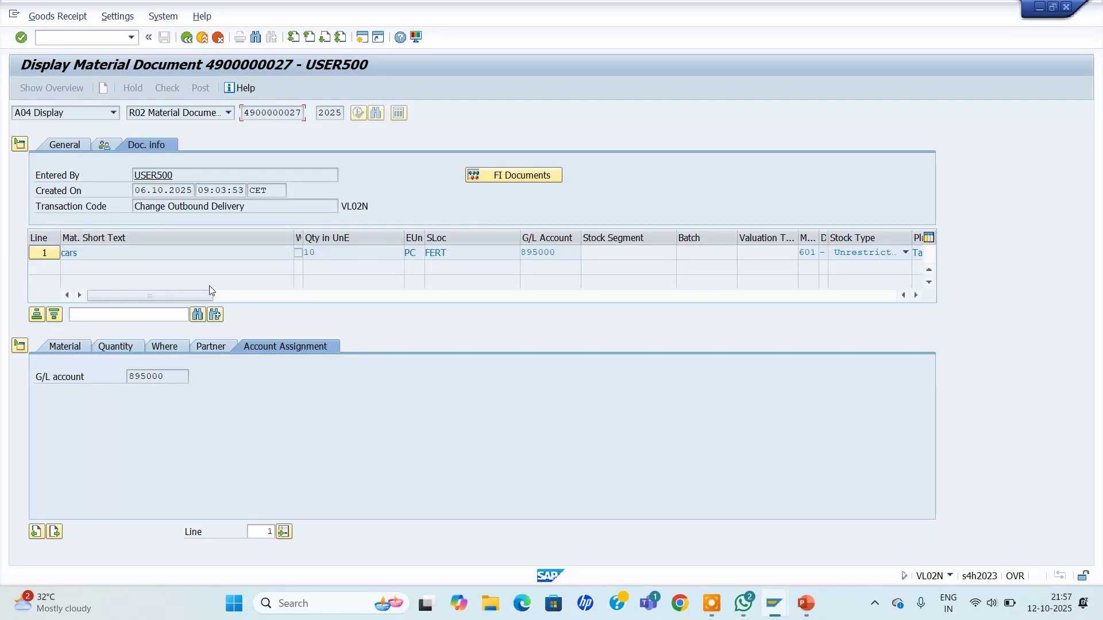
Step: List the accounting documents of the goods issue from its document info and open the material ledger document
left_click(151, 142)
left_click(523, 178)
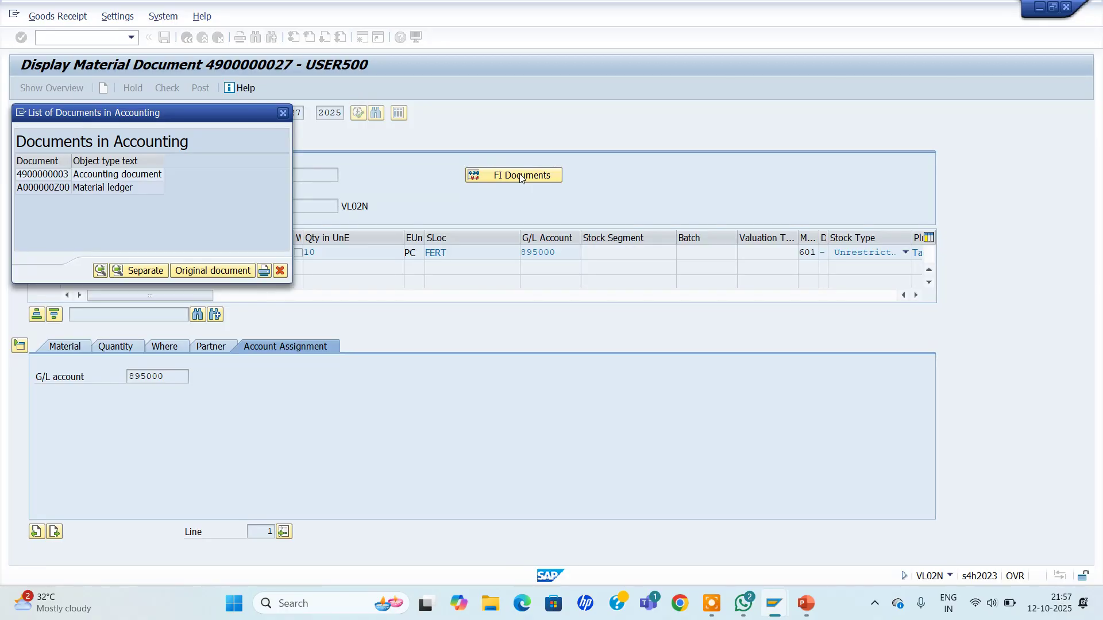
left_click(137, 174)
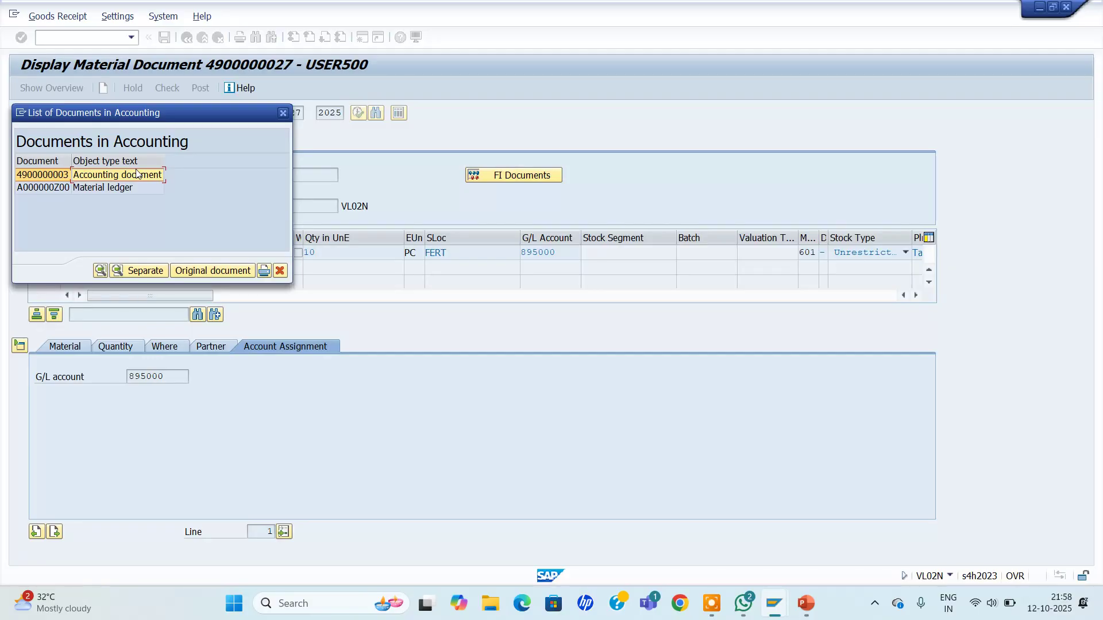
left_click(116, 190)
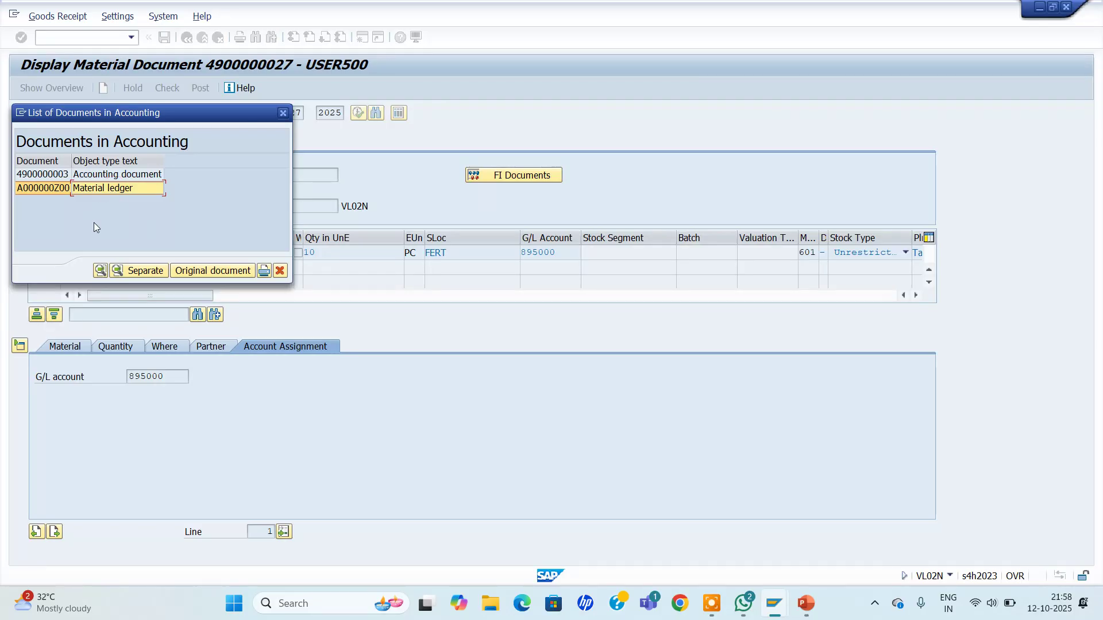
left_click(101, 270)
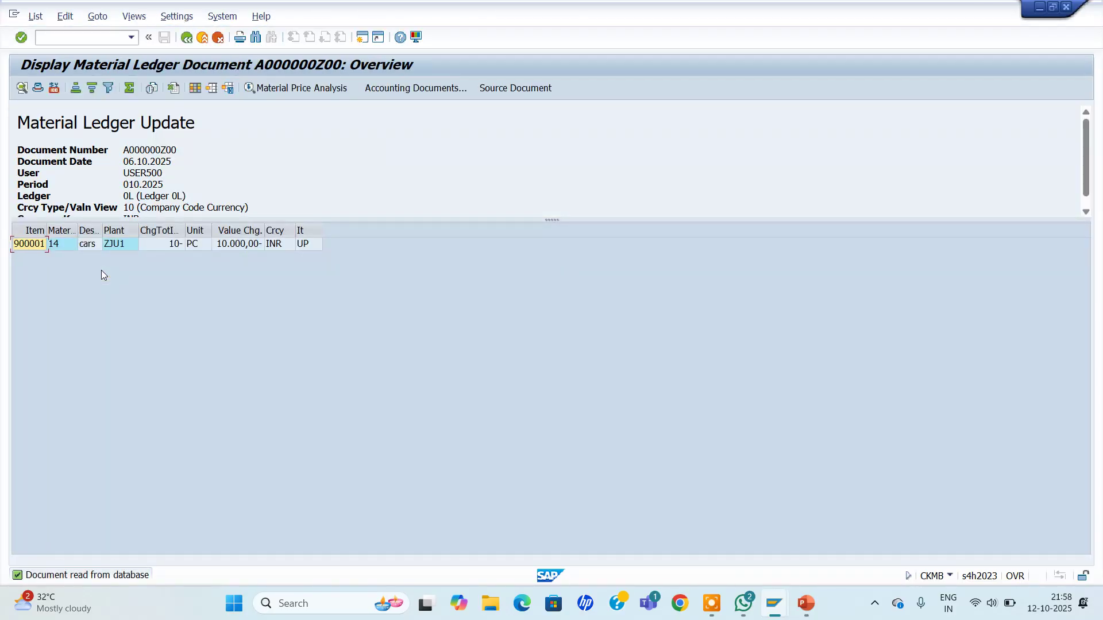
Step: Check the value change and currency of the cars item, then return and close the list of accounting documents
left_click(250, 245)
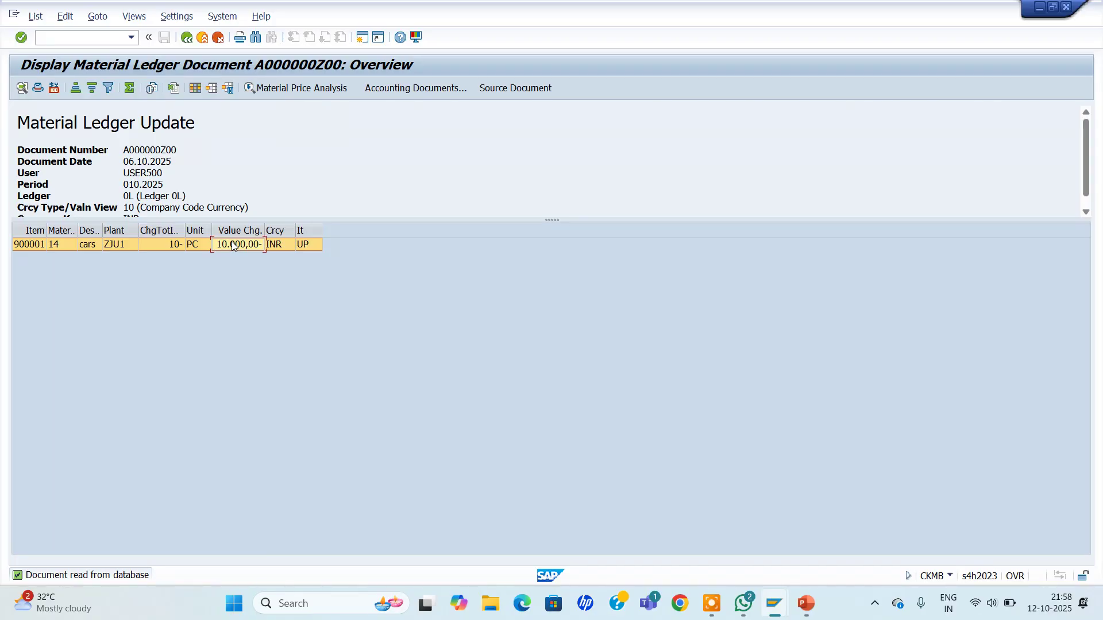
left_click(279, 247)
left_click(186, 38)
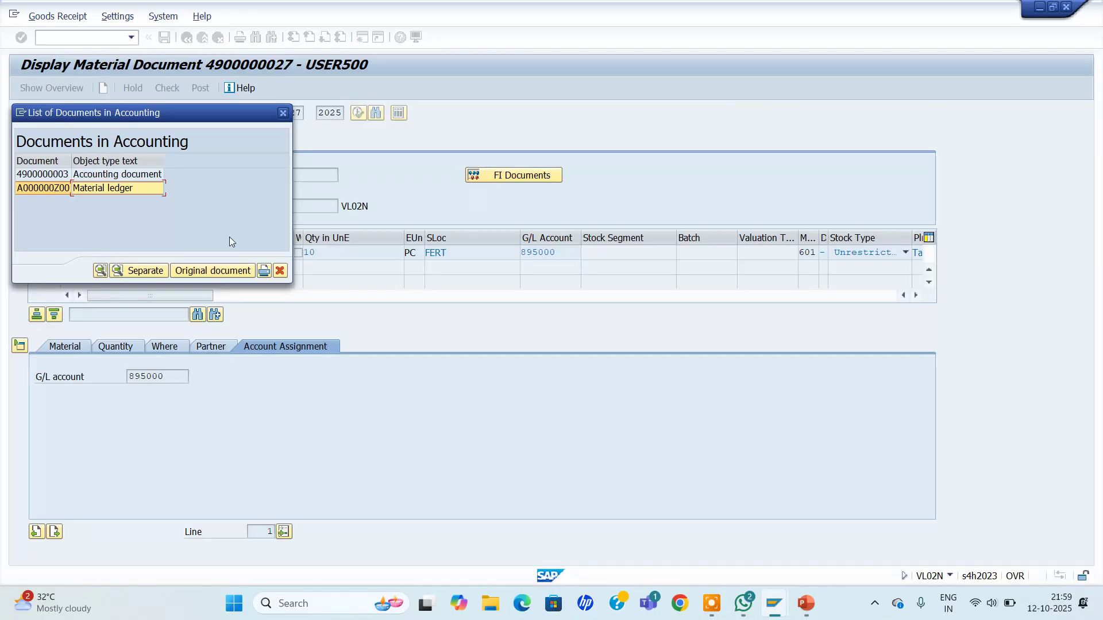
left_click(283, 113)
Step: Start transaction MM01 for material 14, using material 14 as the copy reference, and continue to the view selection
left_click(87, 35)
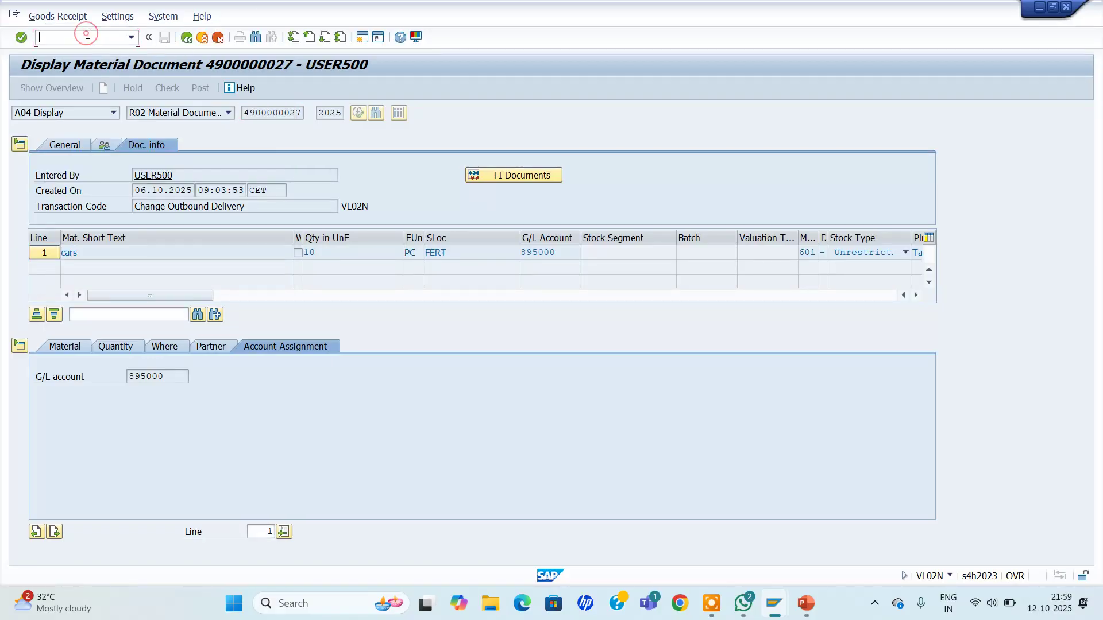
type("/nmm01")
key("Return")
left_click(176, 130)
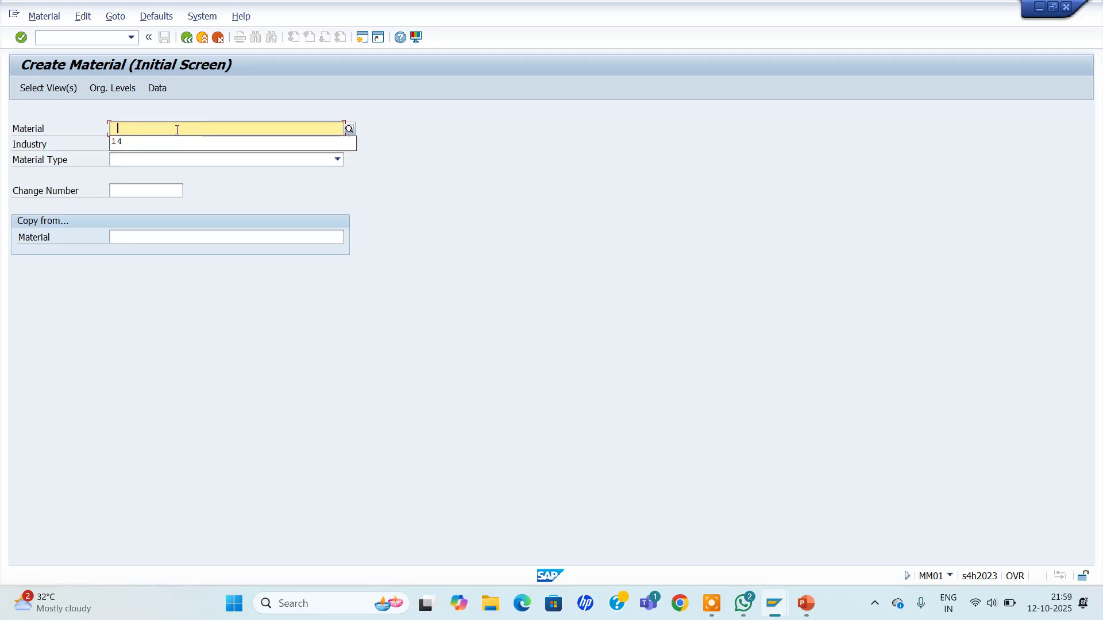
left_click(143, 143)
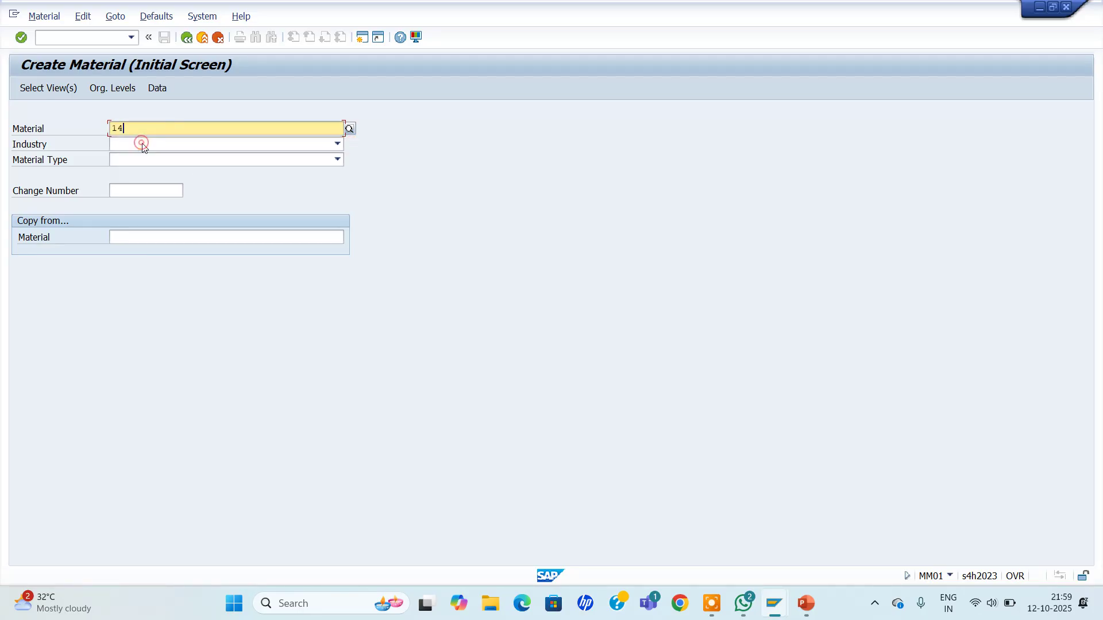
left_click(186, 232)
left_click(158, 253)
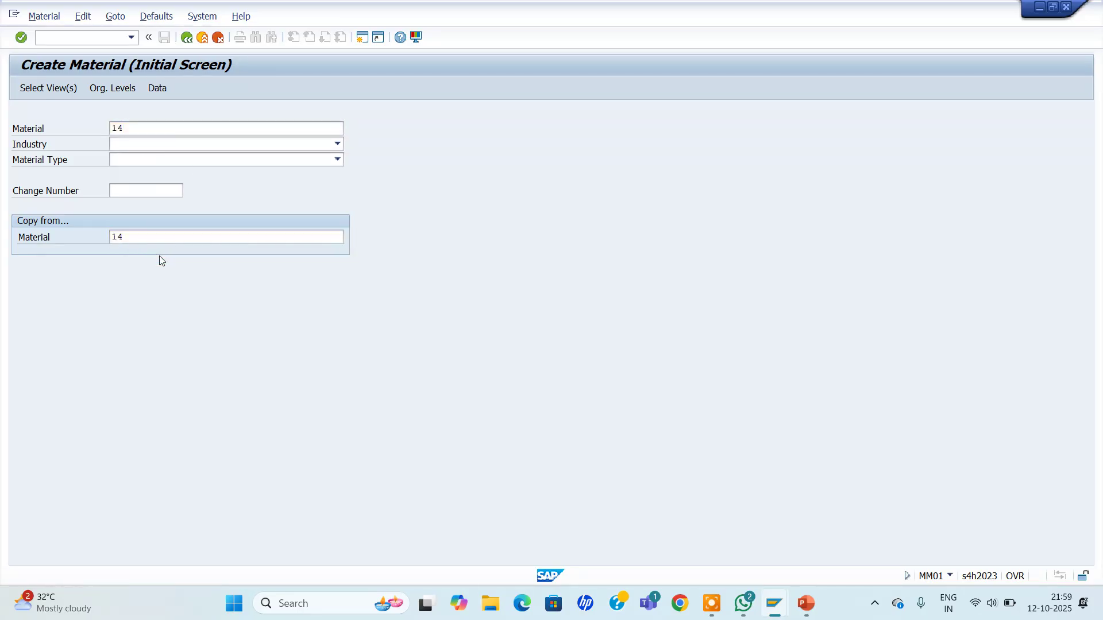
key("Return")
key("Return")
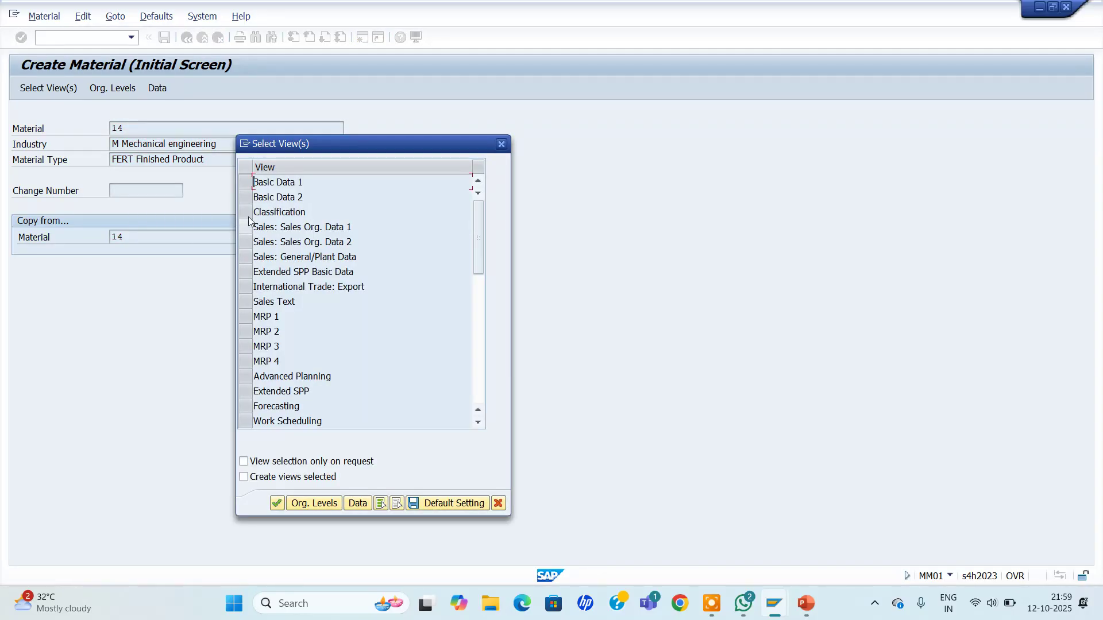
Step: Select the views Basic Data 1, Sales Org. Data 1 and 2, Sales: General/Plant Data and Accounting 1, and confirm them
left_click(247, 181)
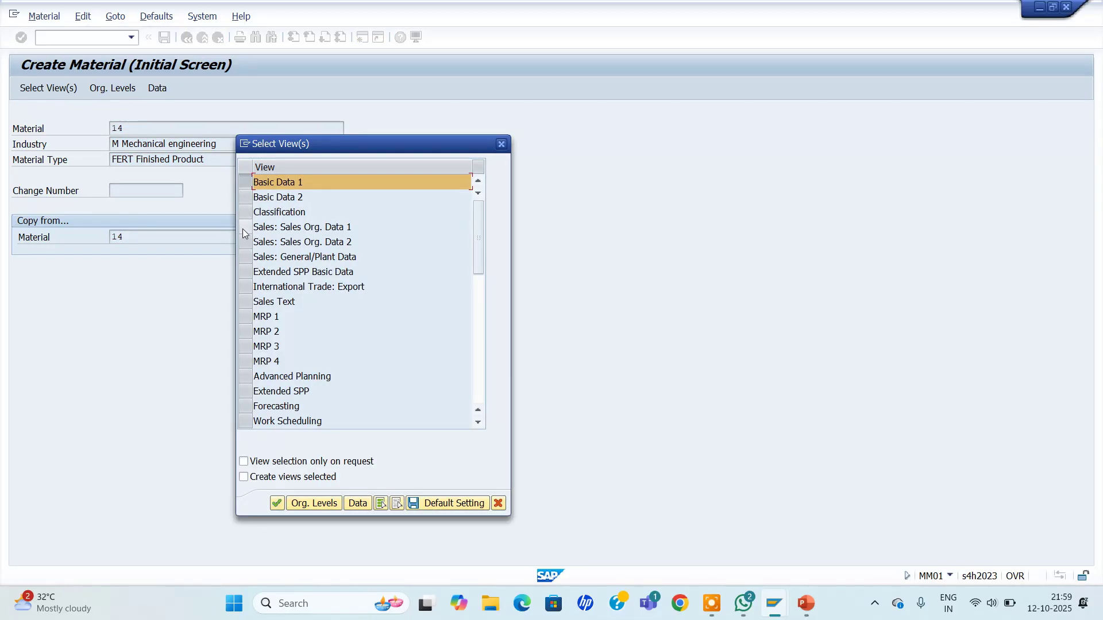
left_click(242, 228)
left_click(243, 243)
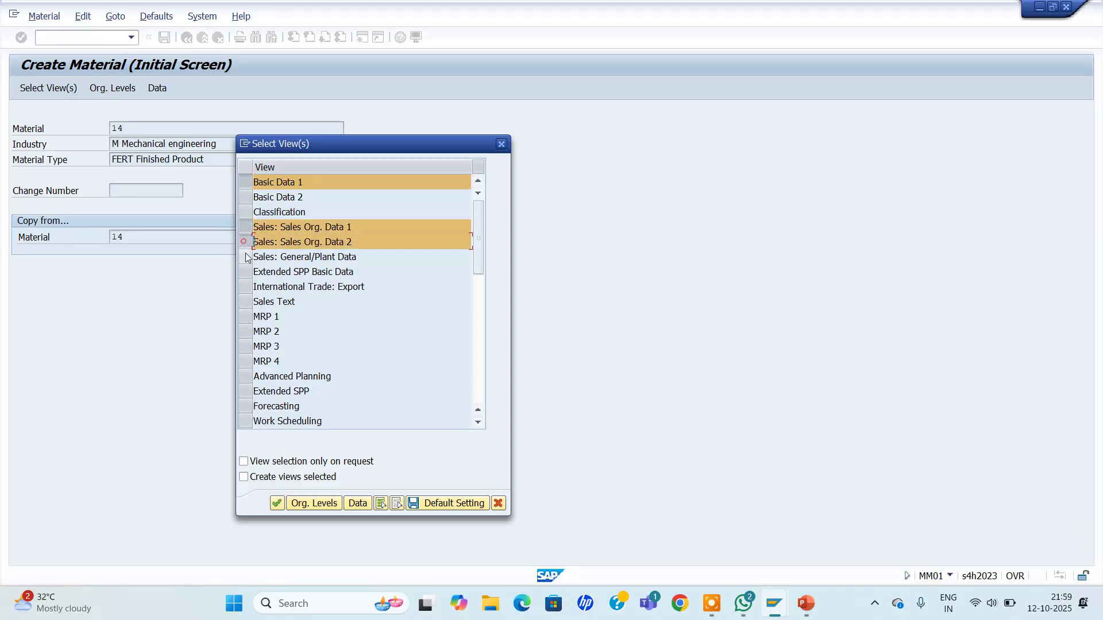
left_click(246, 256)
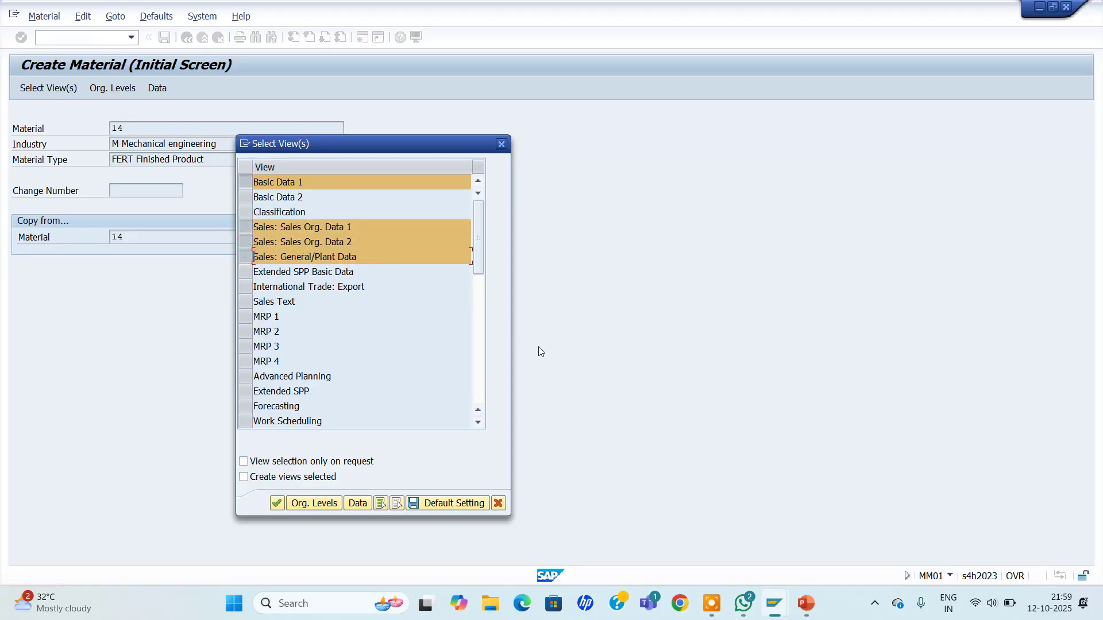
left_click(478, 374)
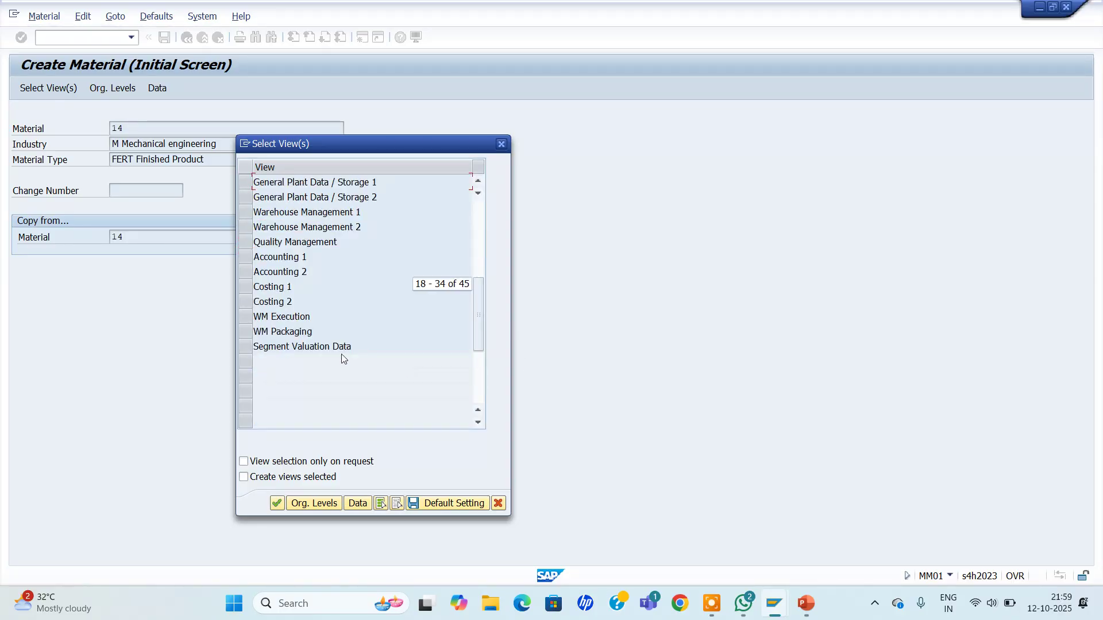
left_click(244, 256)
key("Return")
Step: Enter plant ZJU1, sales organization ZJU1 and distribution channel J1 as organizational levels and submit them
type("zjul")
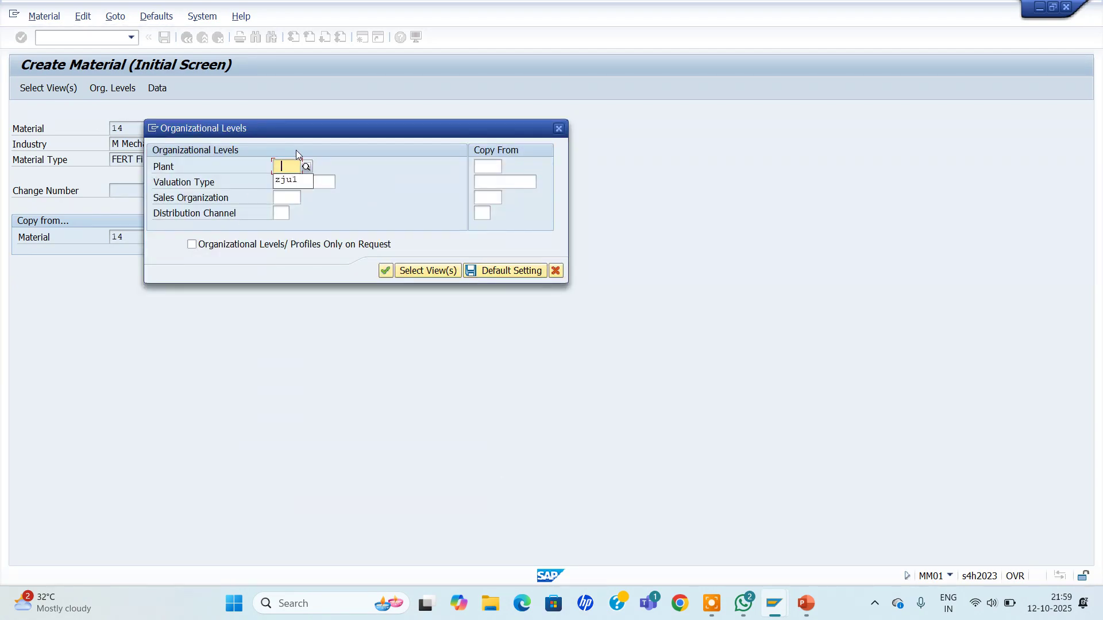
left_click(285, 196)
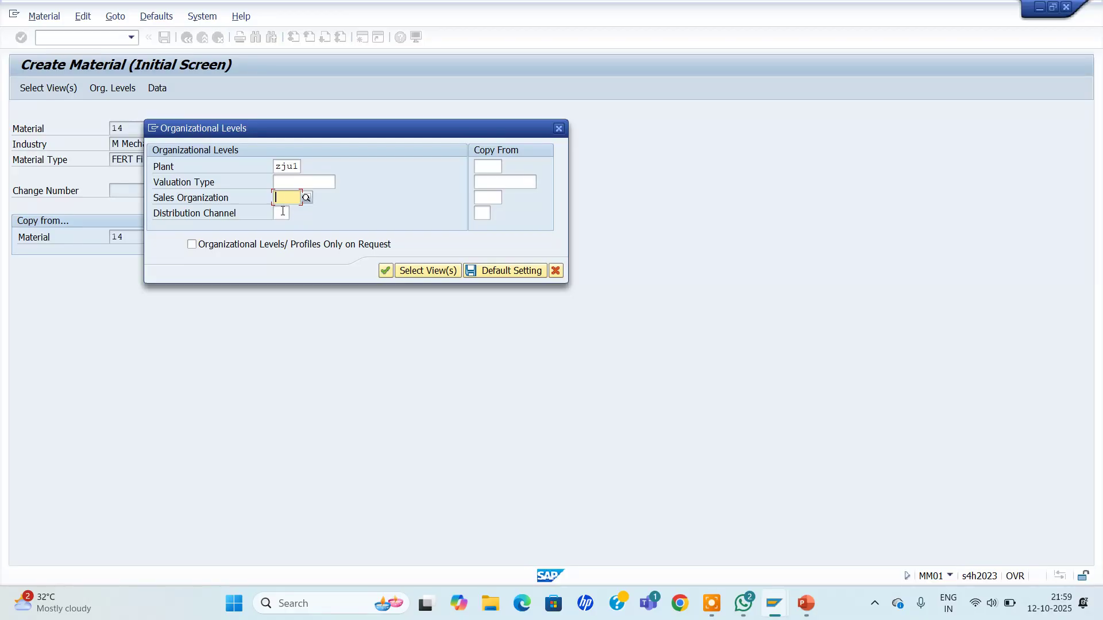
type("zju")
type("l")
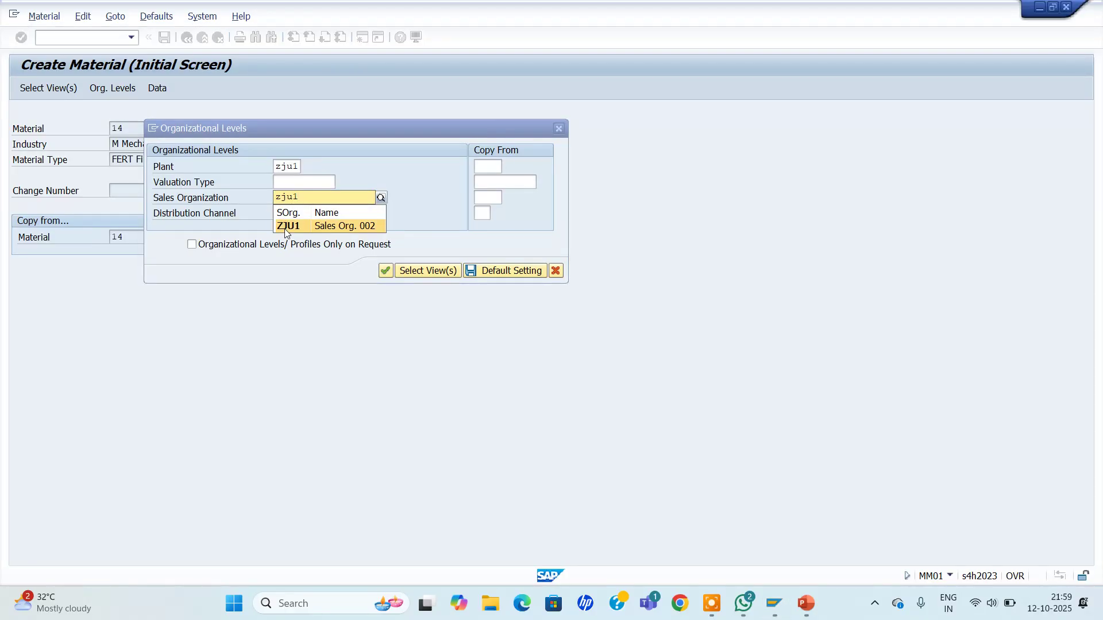
left_click(288, 225)
left_click(284, 215)
type("j1")
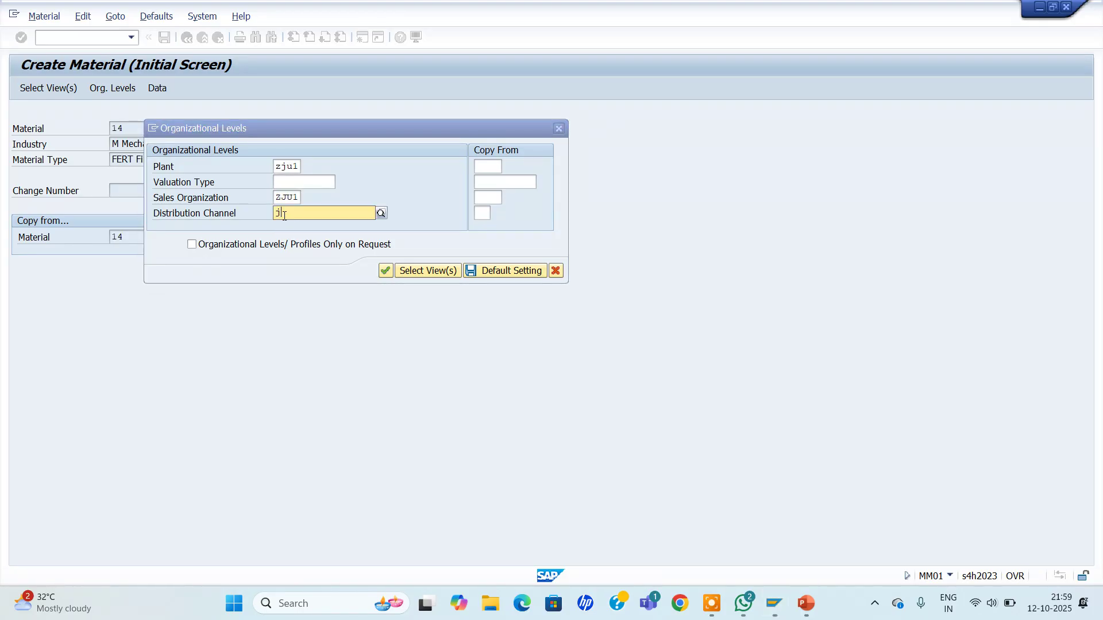
key("Return")
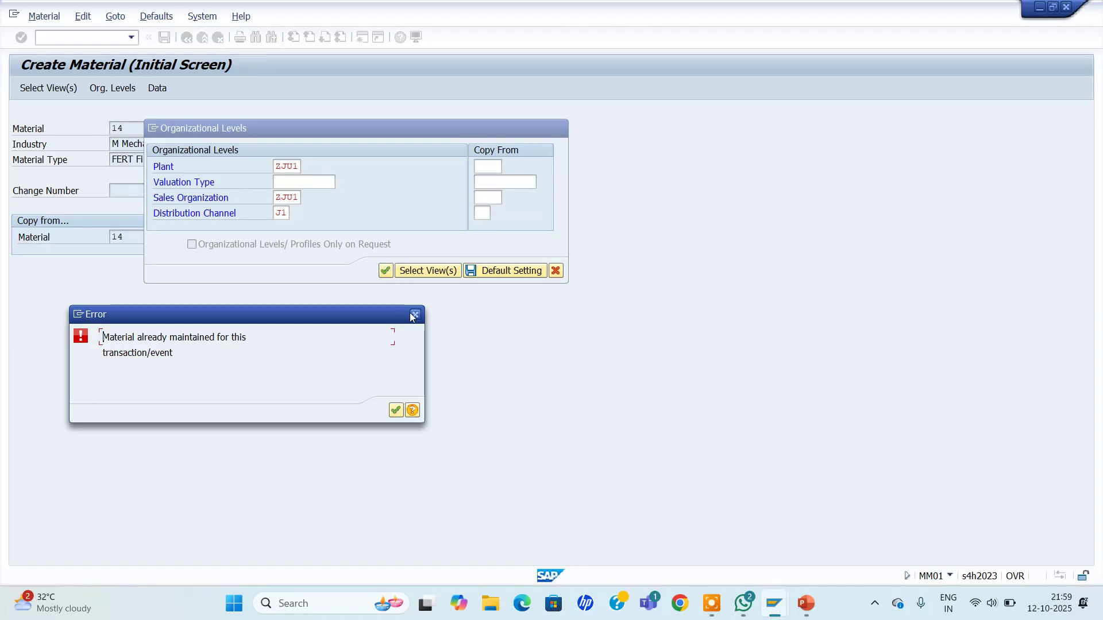
key("Return")
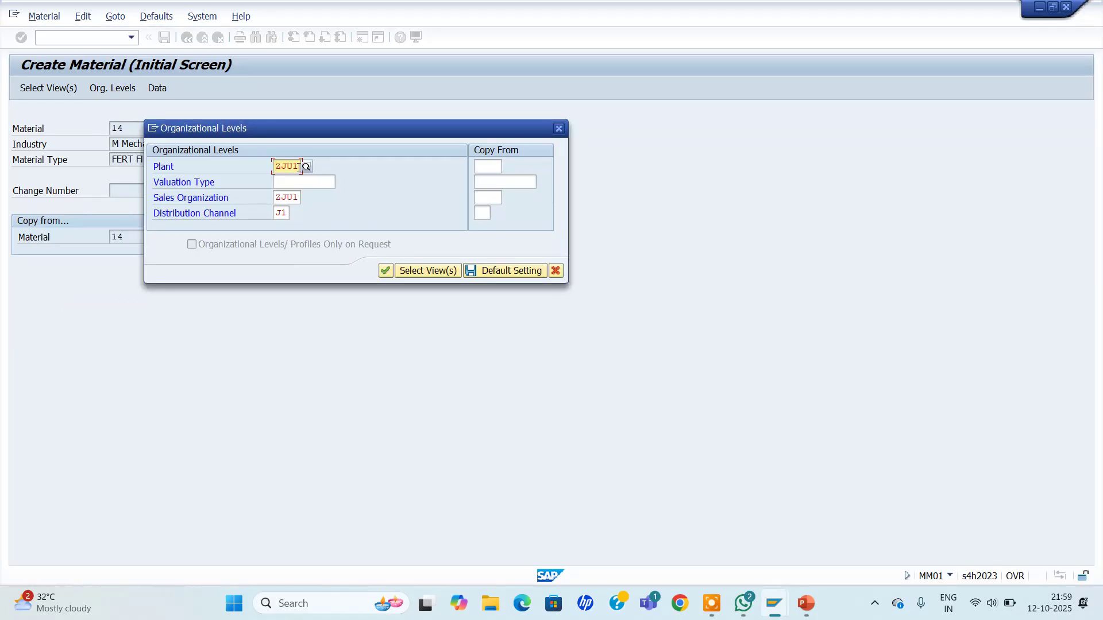
Step: Try plant ZJU3 in the organizational levels
left_click(299, 168)
key("BackSpace")
type("3")
key("Return")
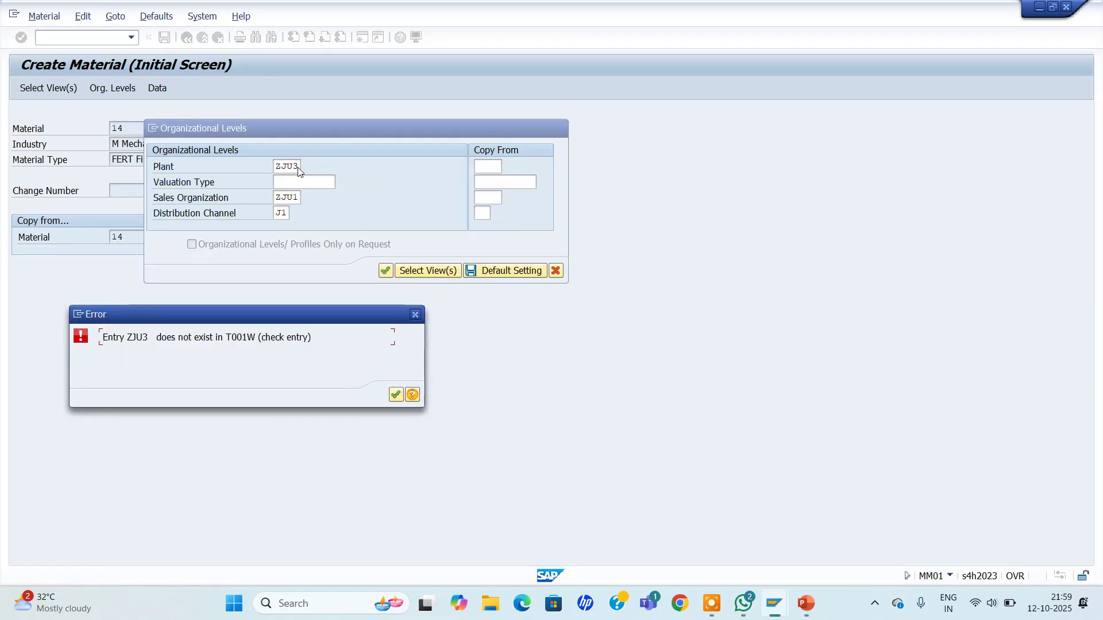
key("Return")
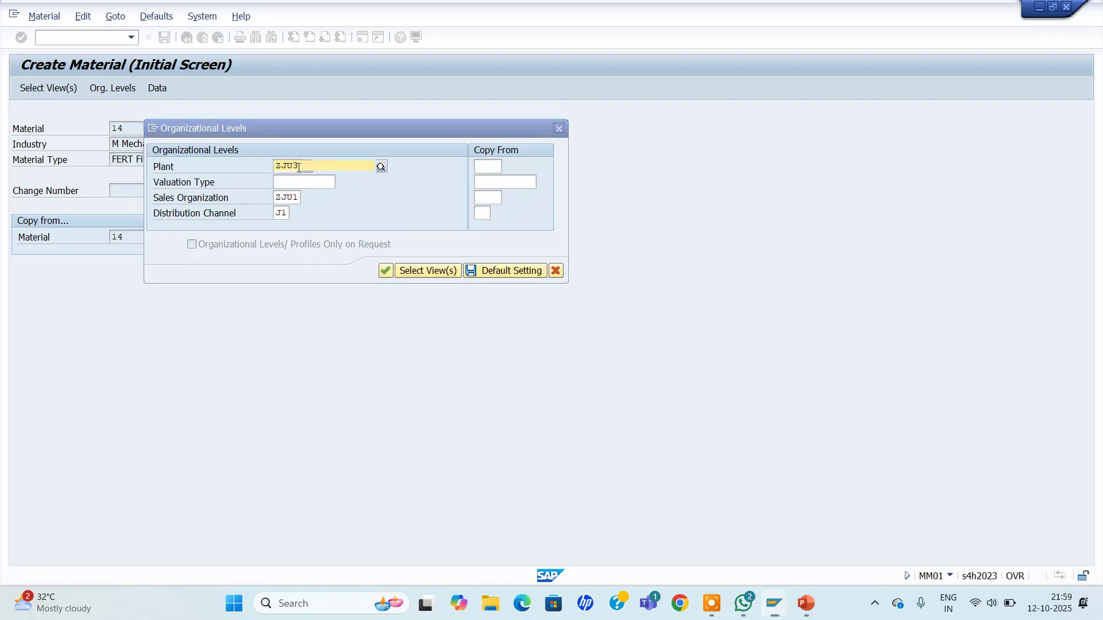
Step: Set the plant to ZJU2 in the organizational levels and continue into the material's sales views
type("2")
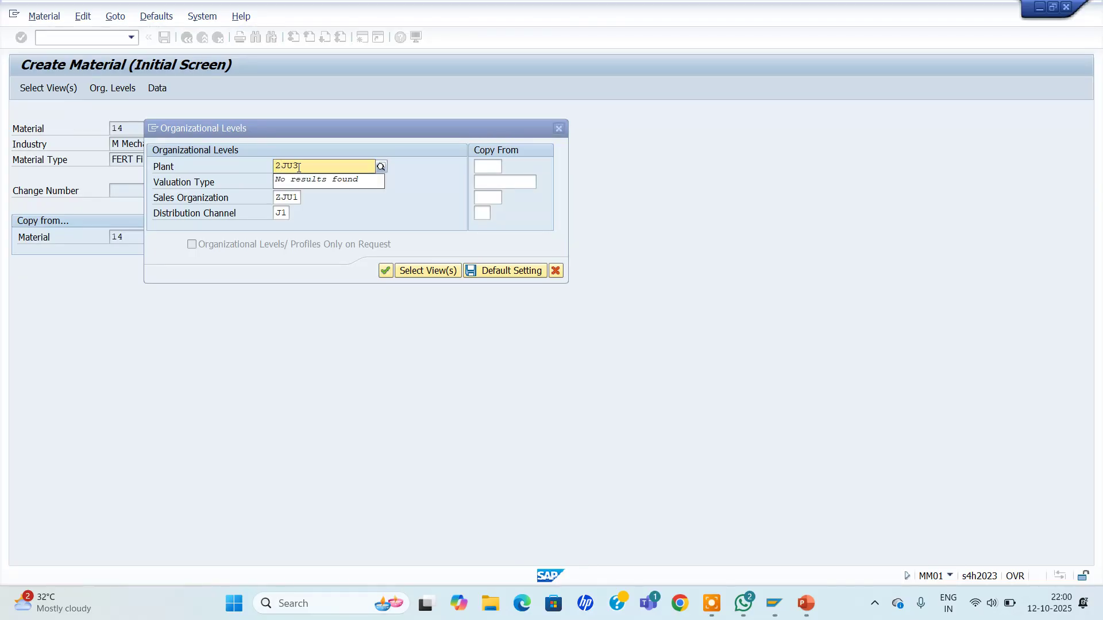
key("BackSpace")
type("zju")
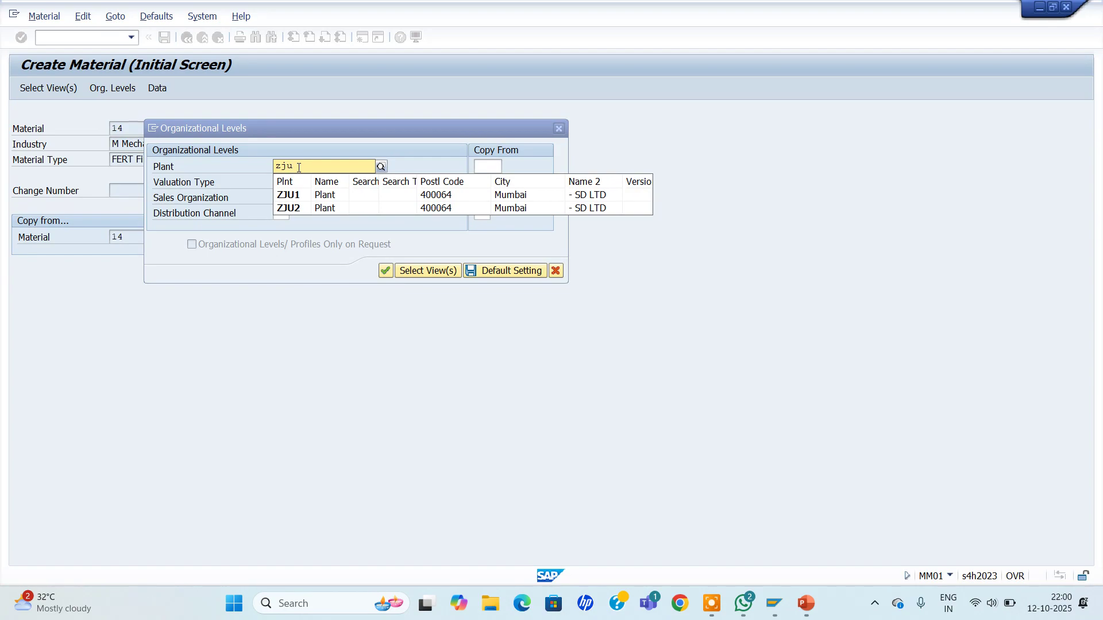
type("1")
key("Return")
key("Return")
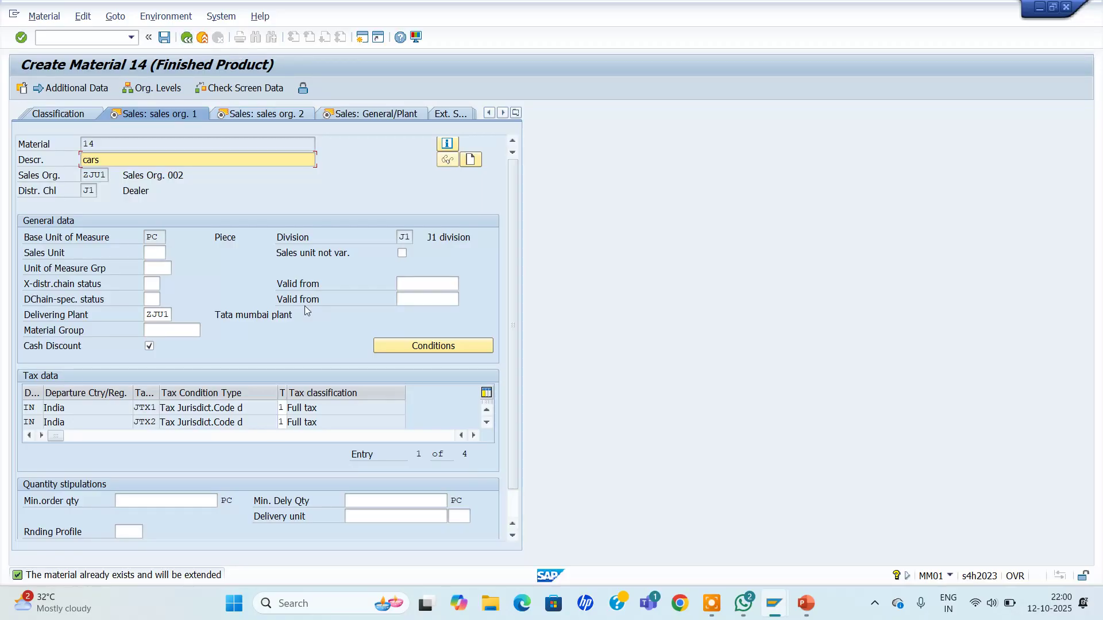
Step: Proceed through the sales views to Accounting 1, set the valuation class to 7920 Finished Goods and confirm
key("Return")
key("Return")
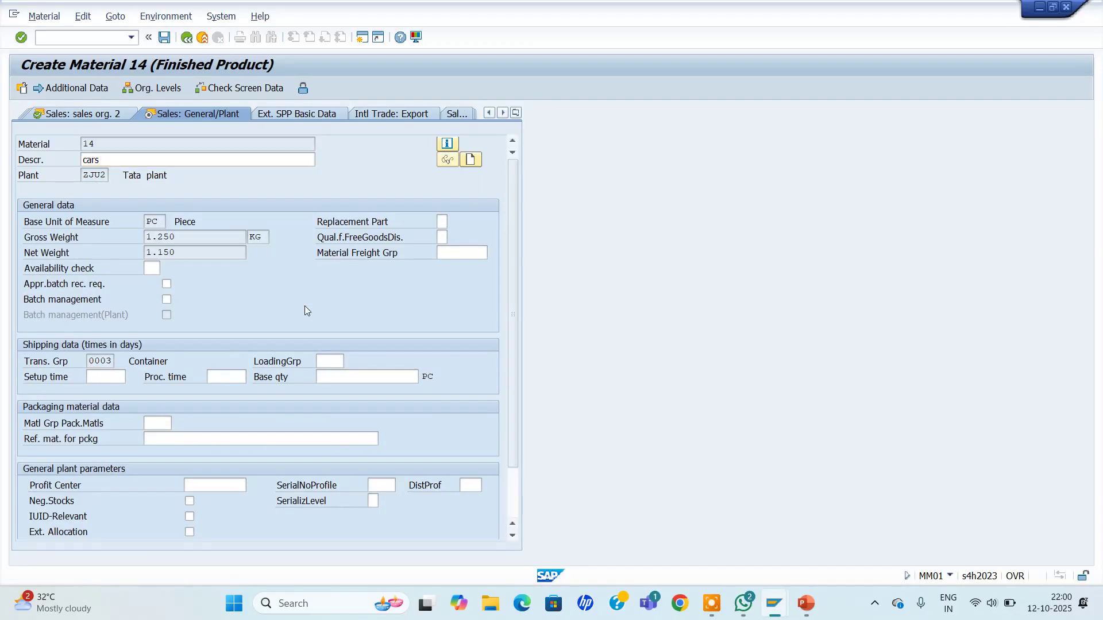
key("Return")
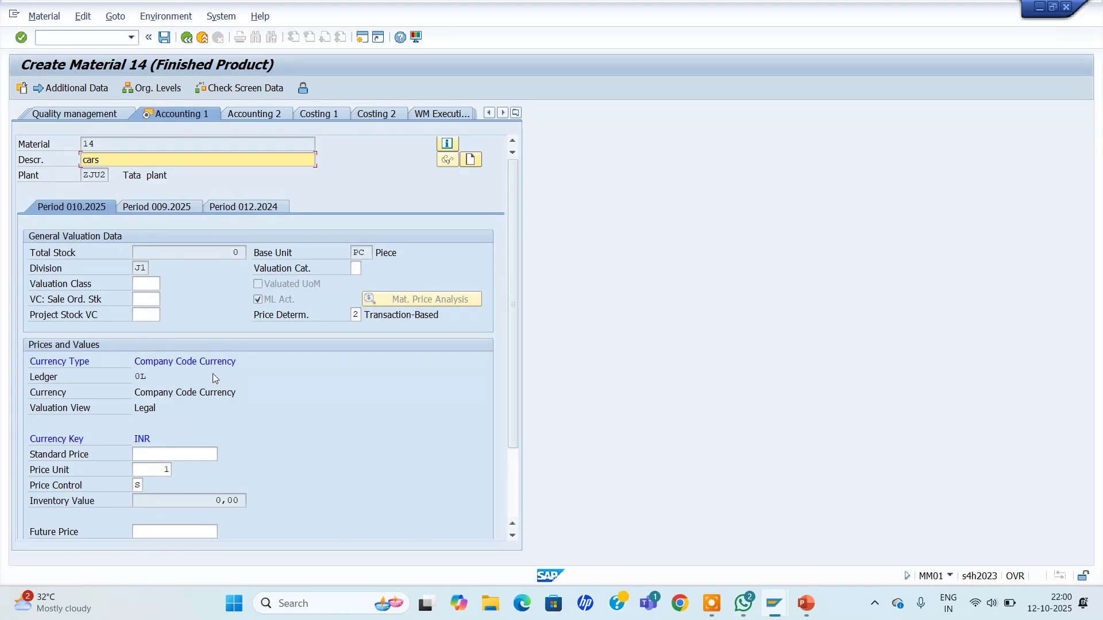
left_click(146, 285)
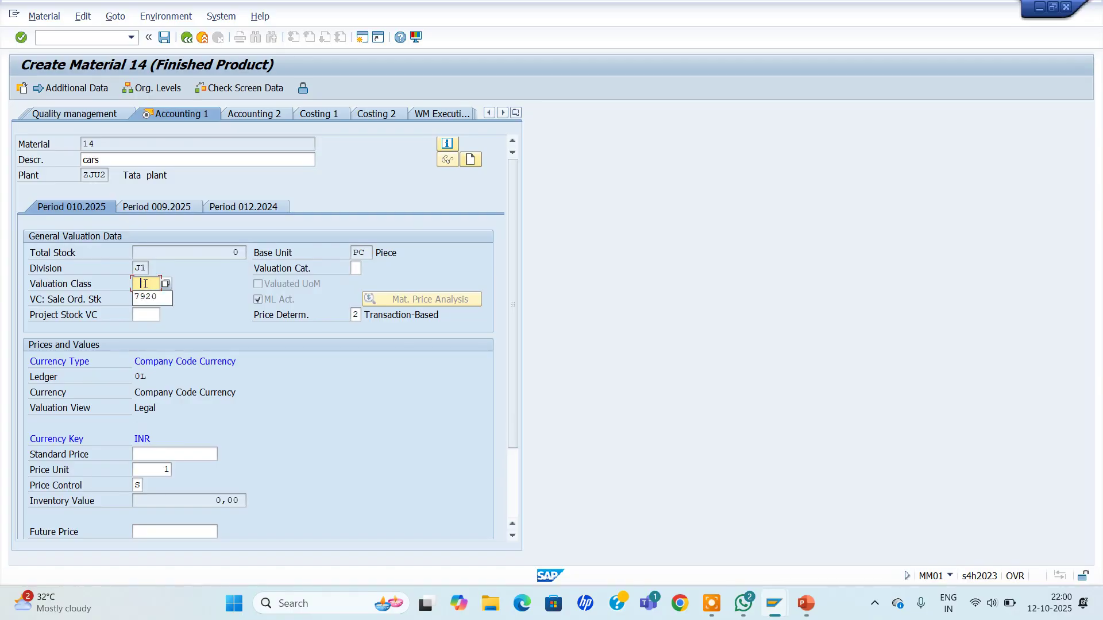
left_click(166, 285)
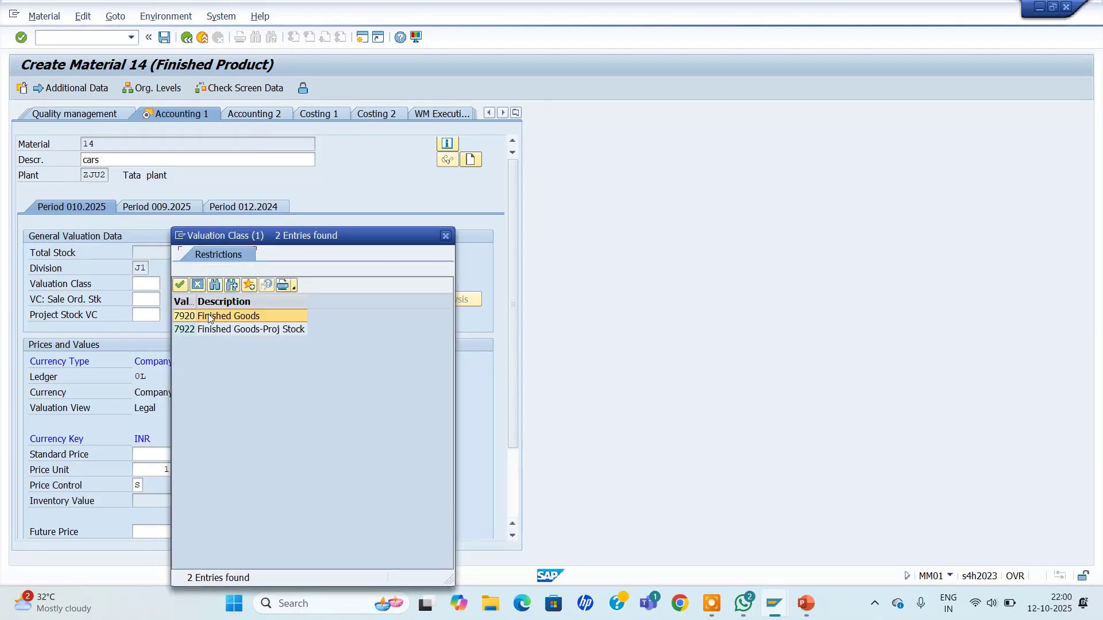
double_click(206, 316)
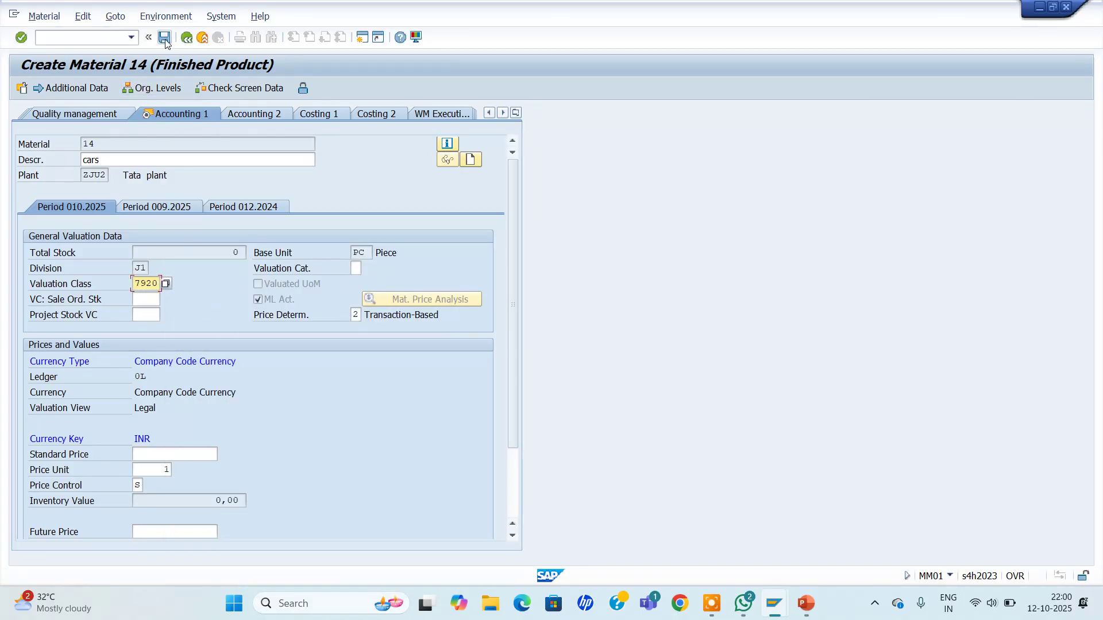
key("Return")
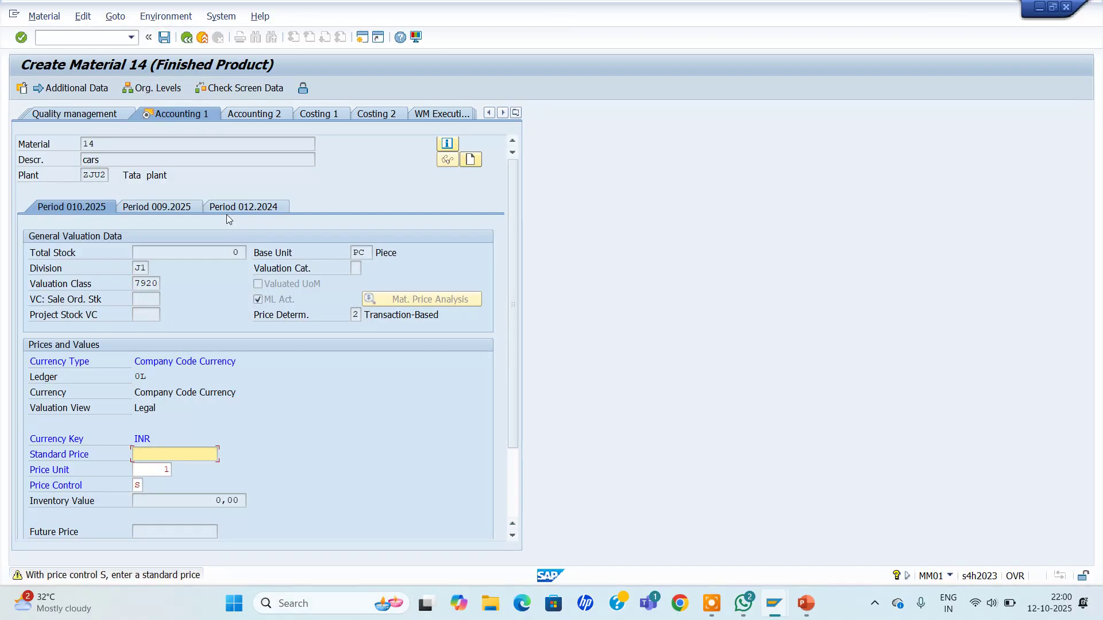
Step: Save material 14 and open the SAP Reference IMG through transaction SPRO
key("ctrl+s")
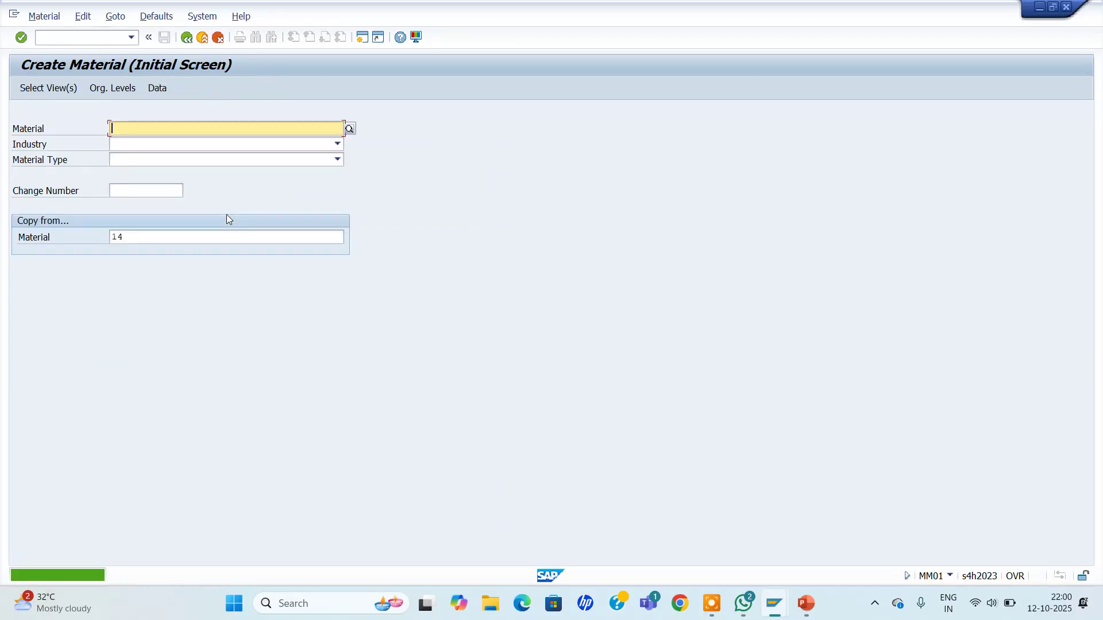
left_click(63, 38)
type("/nspro")
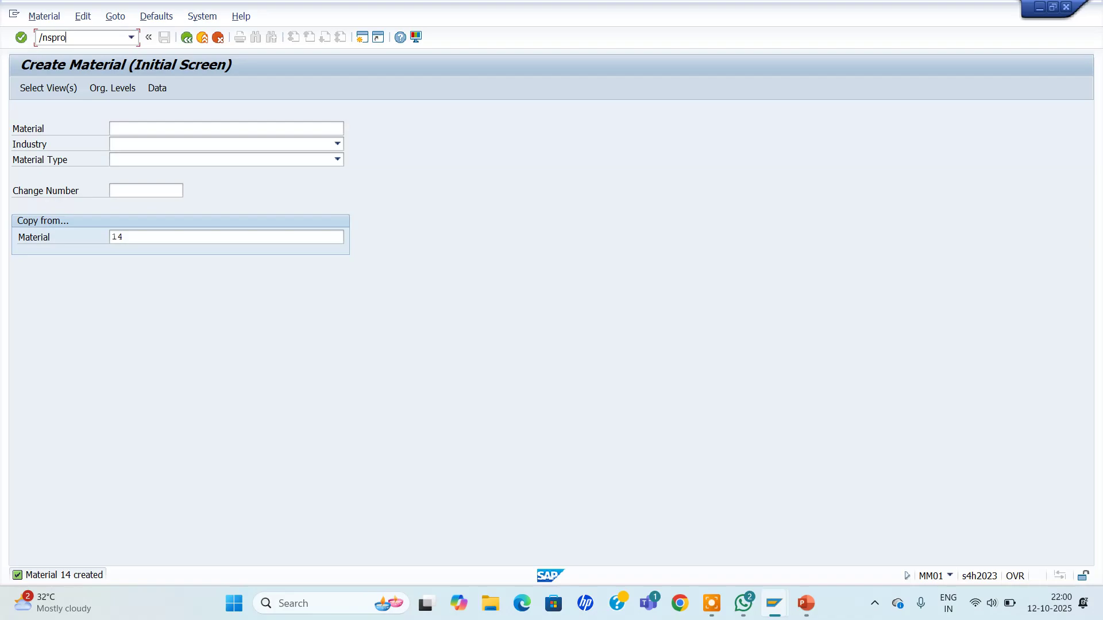
key("Return")
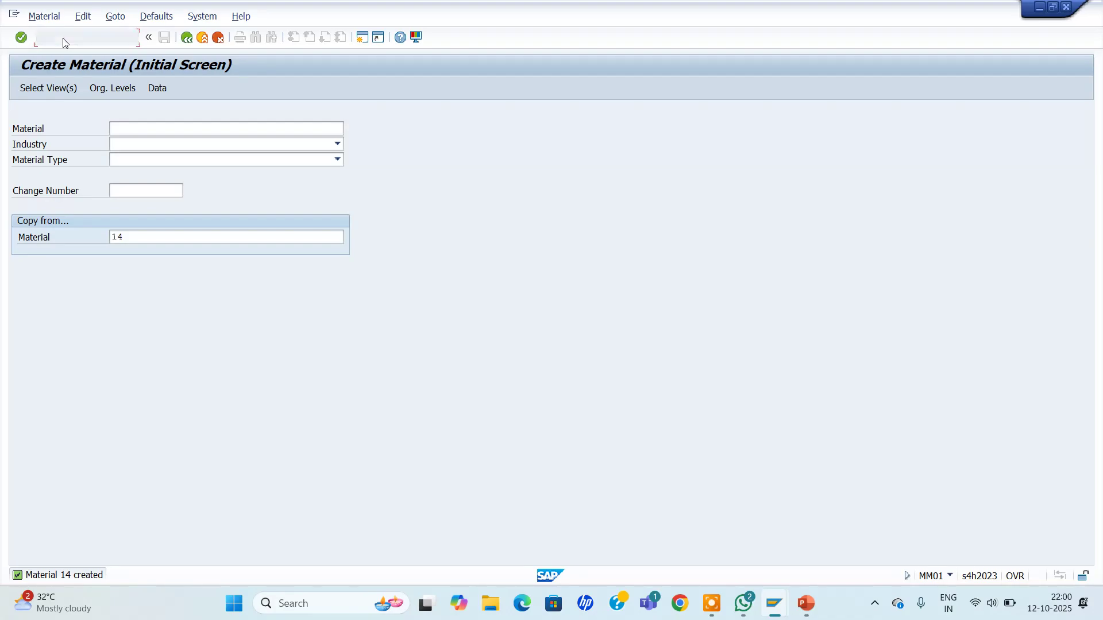
left_click(67, 87)
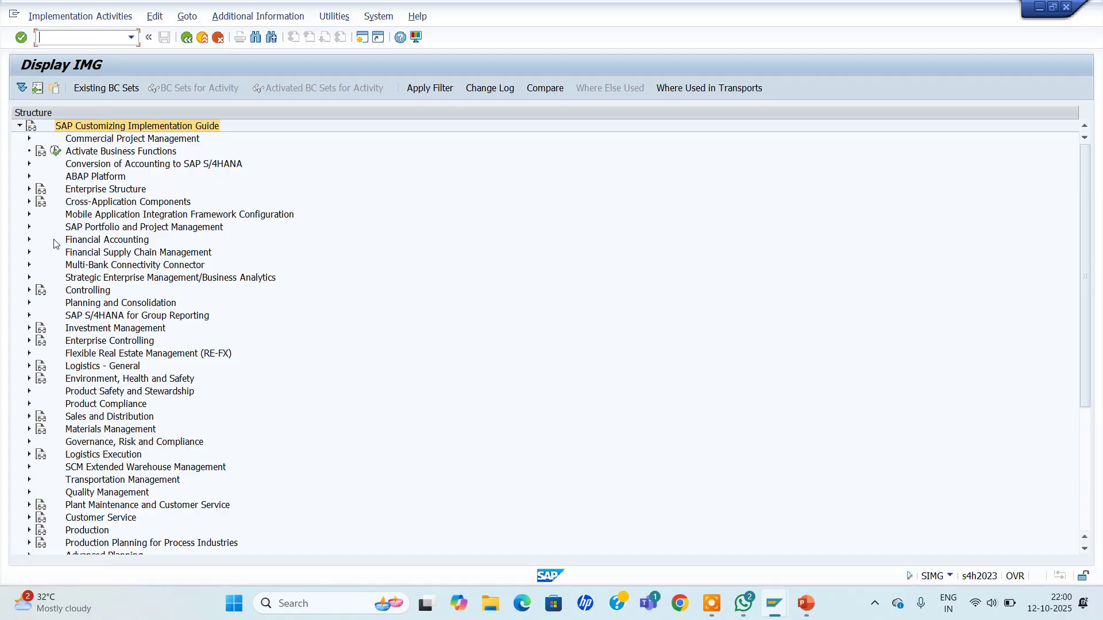
Step: Open the Copy, delete, check plant activity in the Logistics - General definitions of the Enterprise Structure
left_click(28, 189)
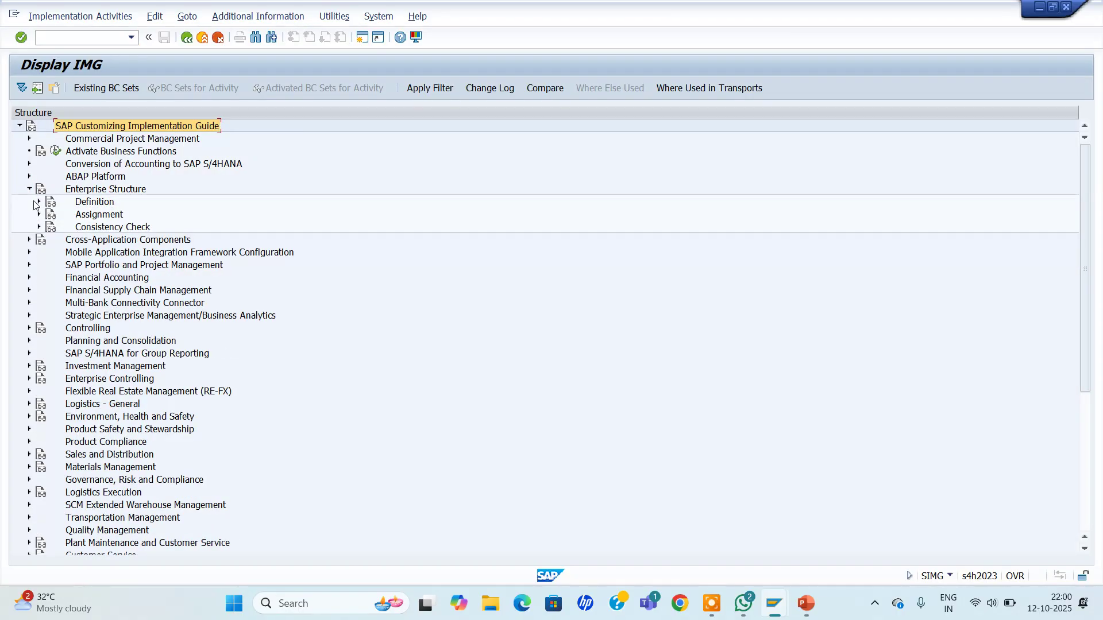
left_click(37, 202)
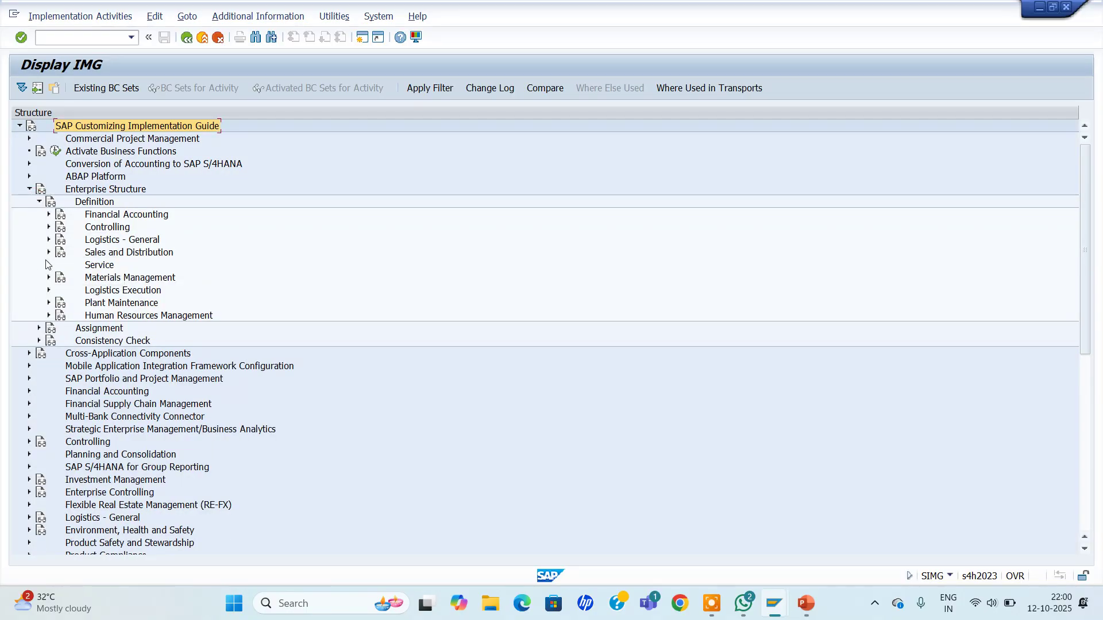
left_click(48, 240)
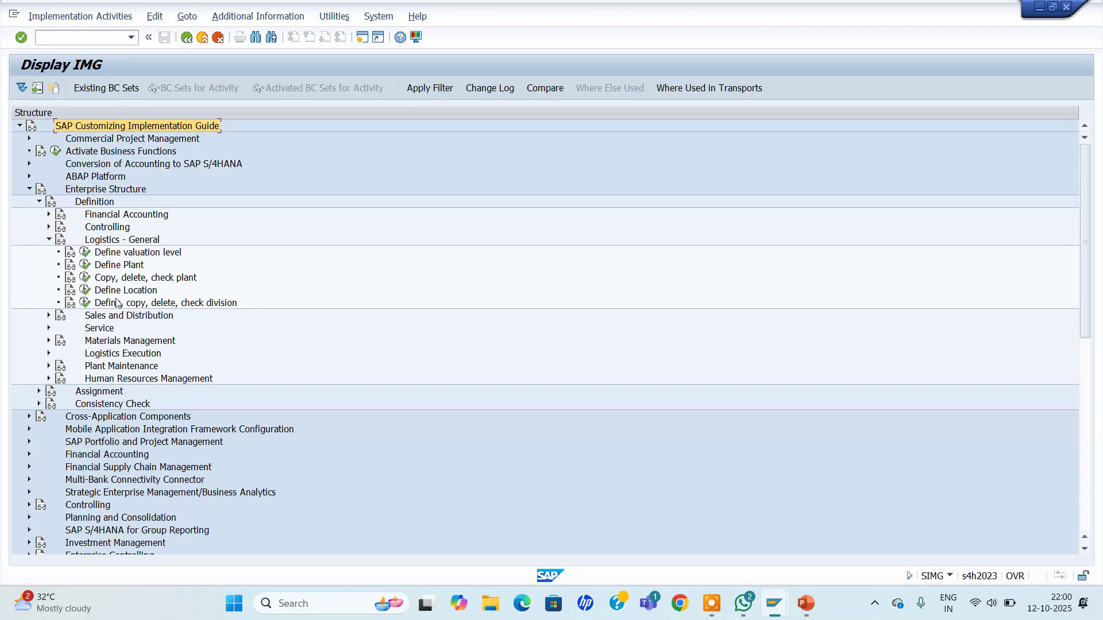
left_click(85, 277)
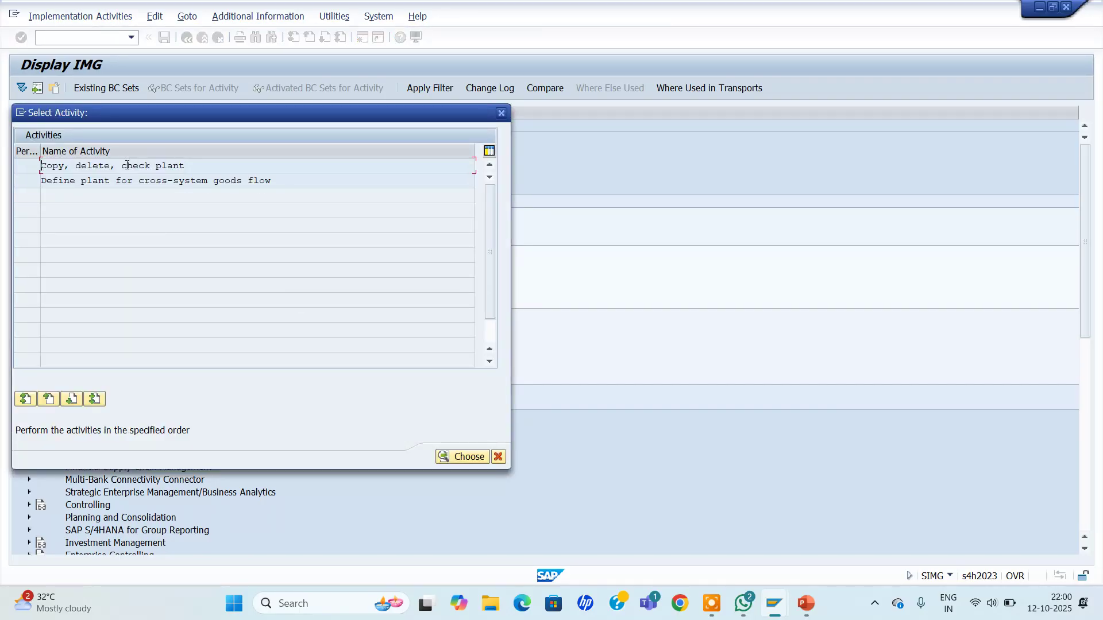
double_click(127, 165)
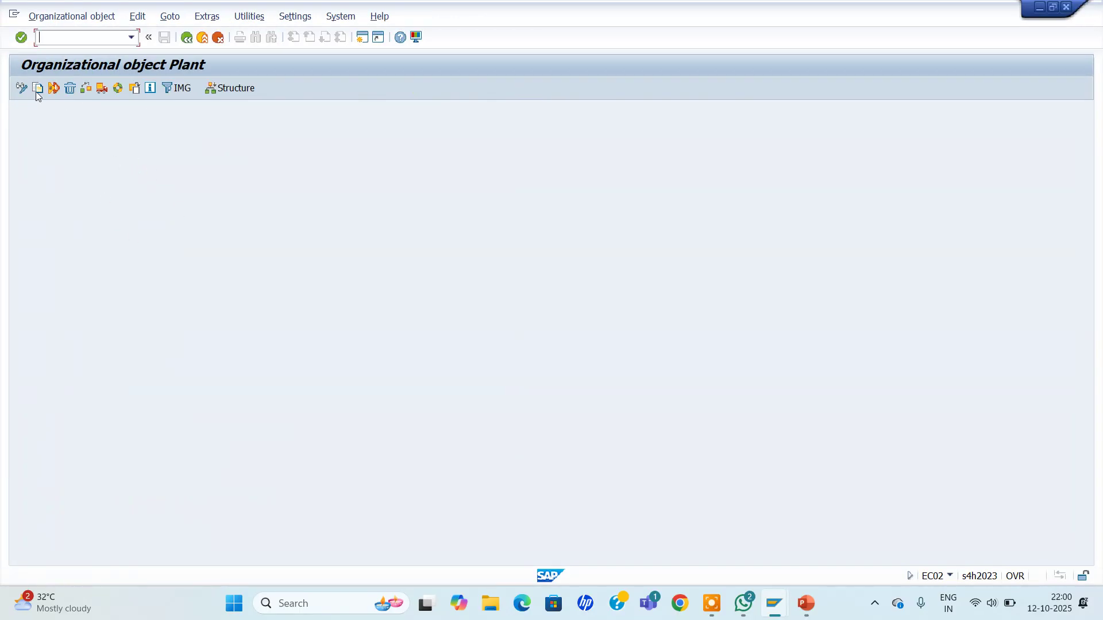
Step: Copy plant ZJU1 to new plant ZJU3 and acknowledge the copy
left_click(37, 88)
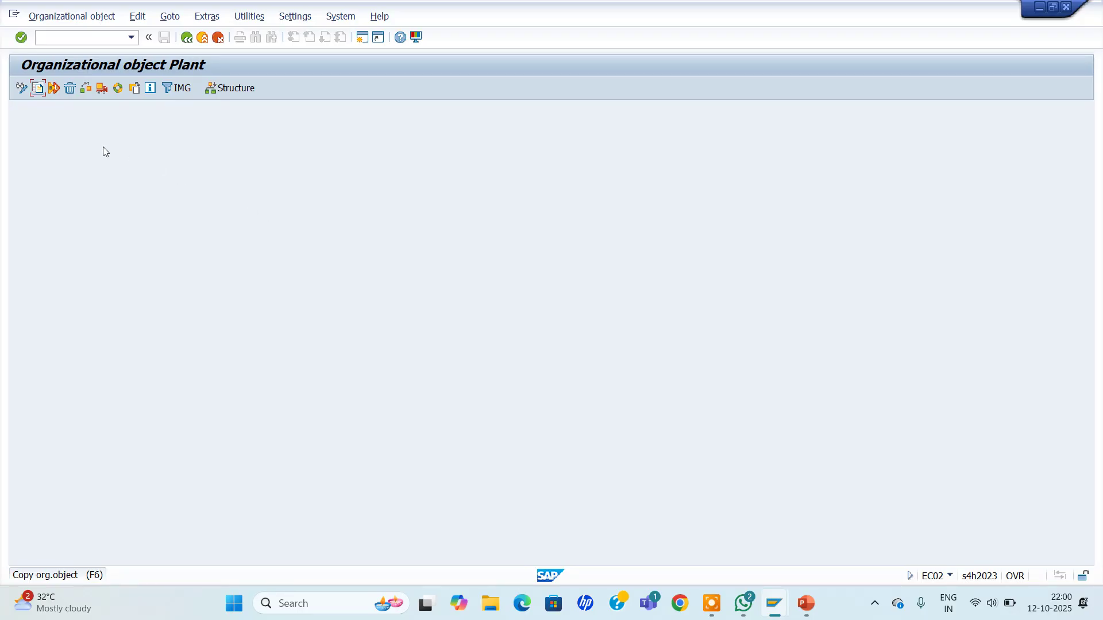
left_click(38, 94)
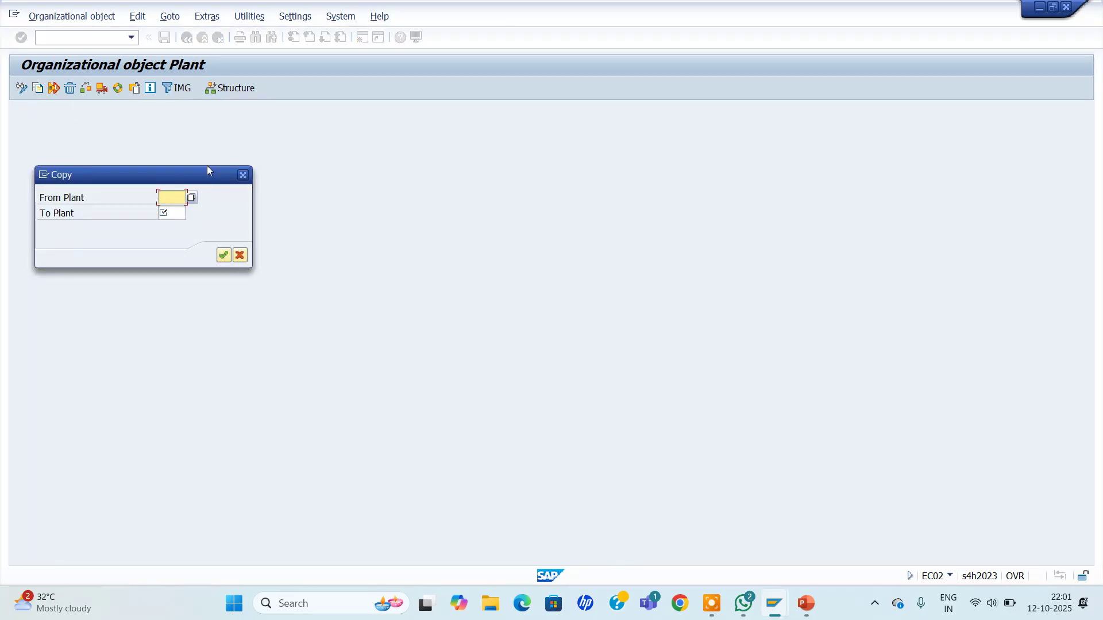
type("zjul")
key("Tab")
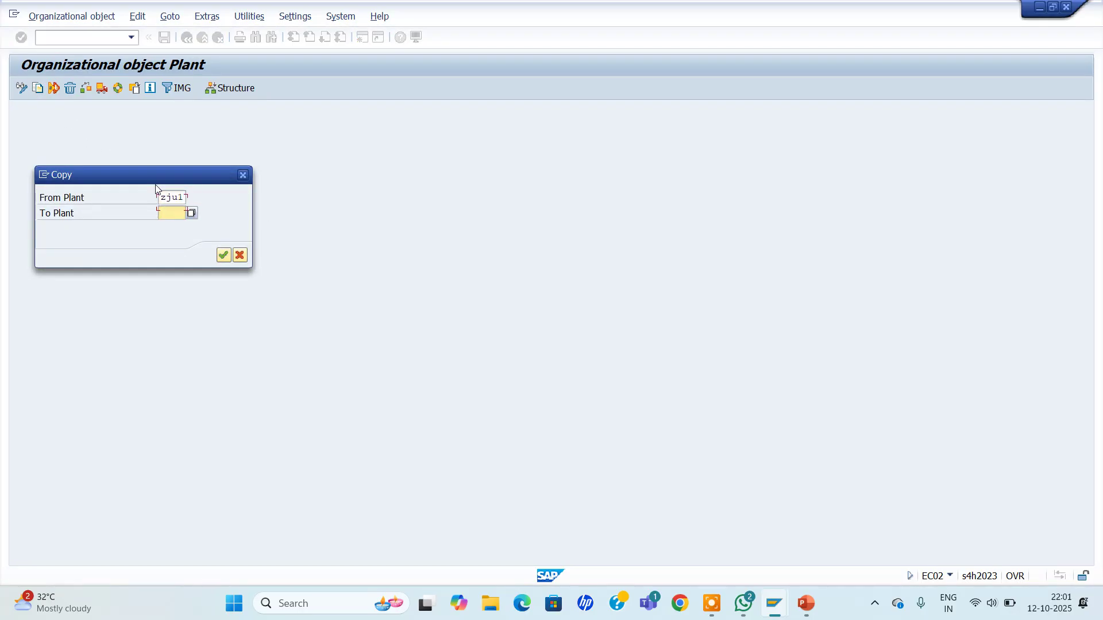
type("zju2")
key("BackSpace")
type("3")
key("Return")
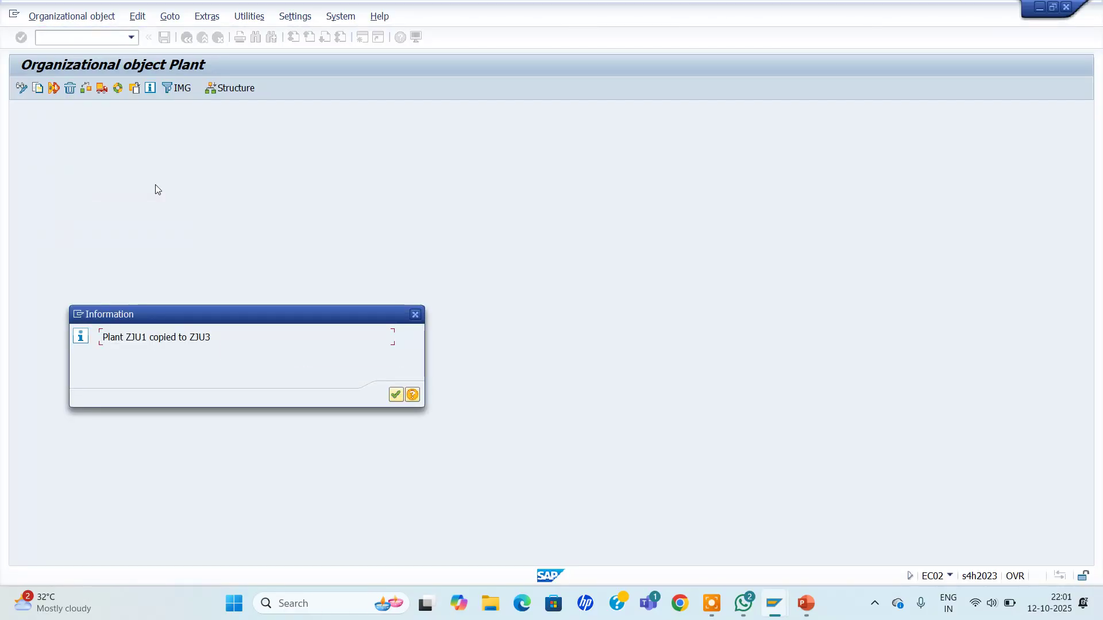
key("Return")
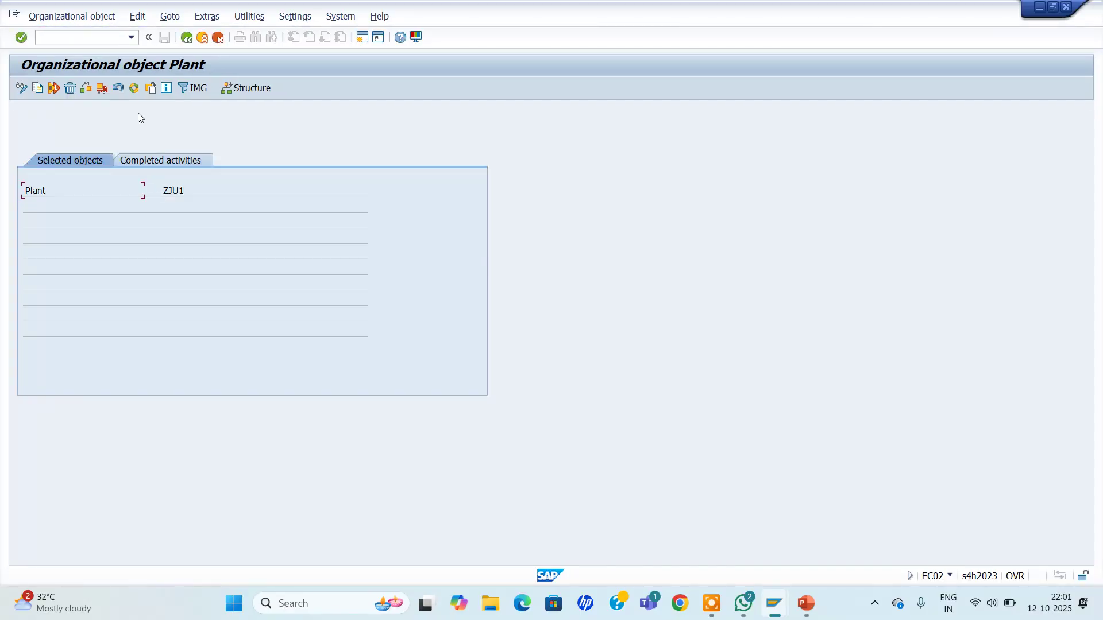
Step: Leave the plant copy activity and open Assign plant to company code in the Logistics - General assignments of the Enterprise Structure
left_click(187, 39)
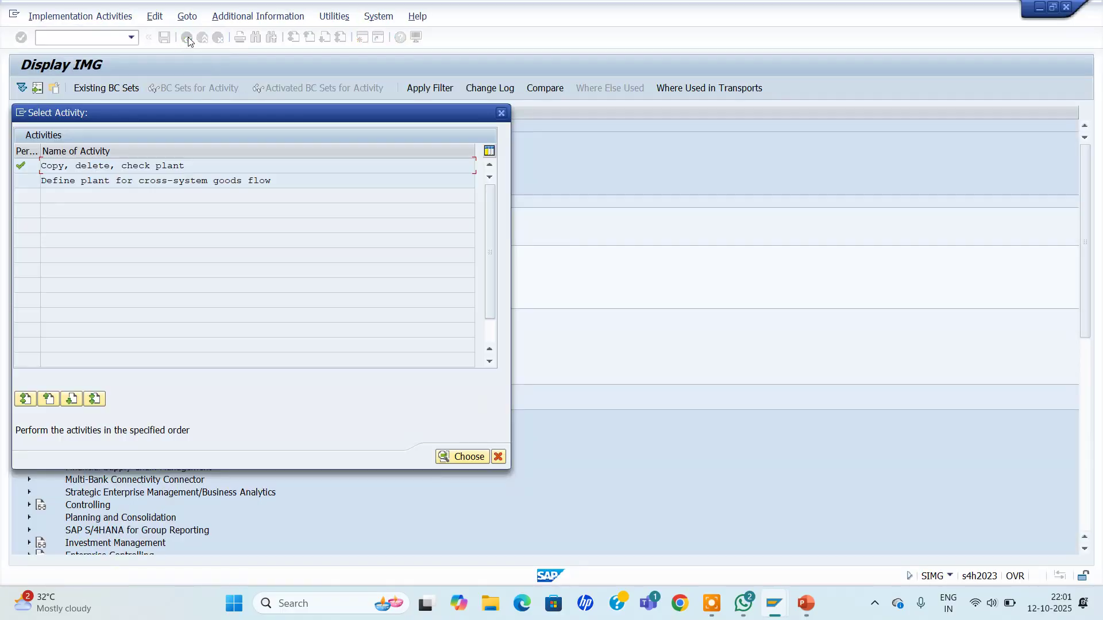
left_click(502, 113)
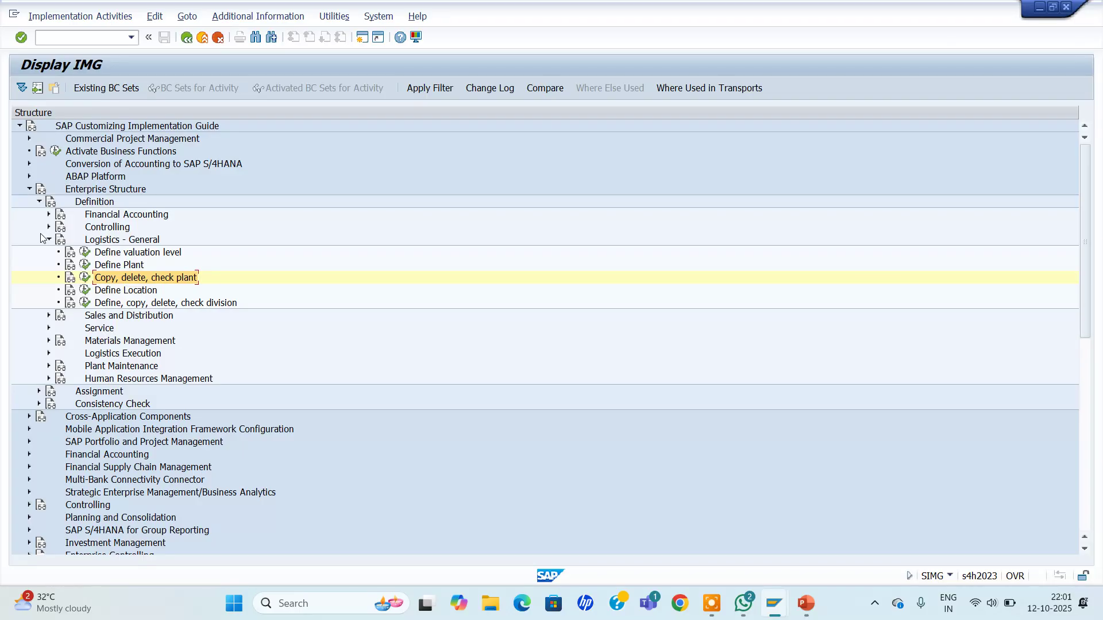
left_click(48, 240)
left_click(38, 202)
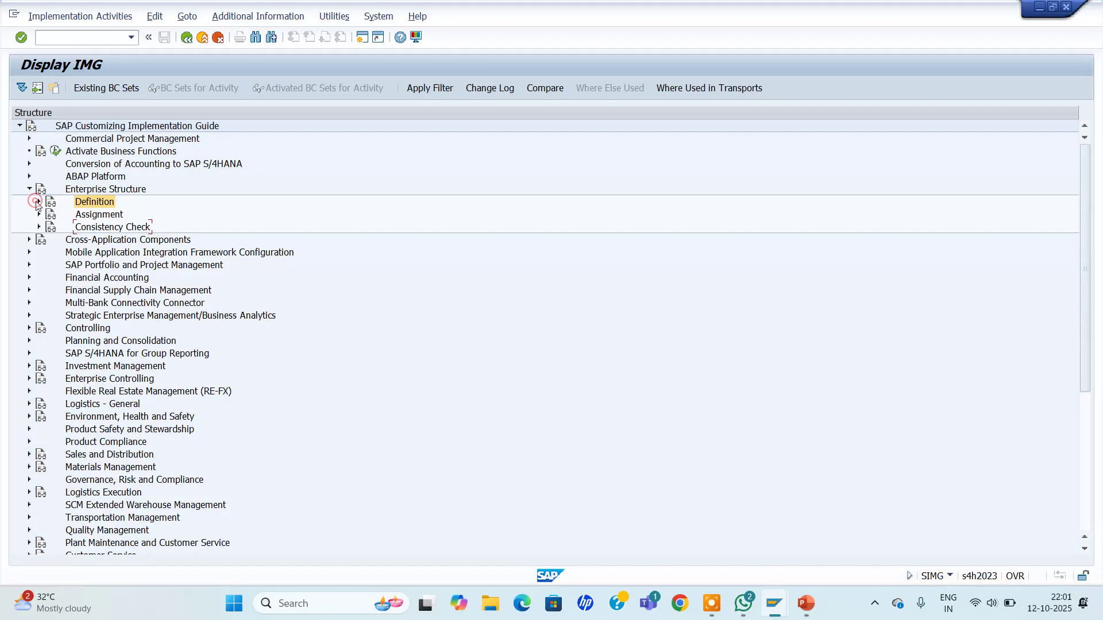
left_click(39, 214)
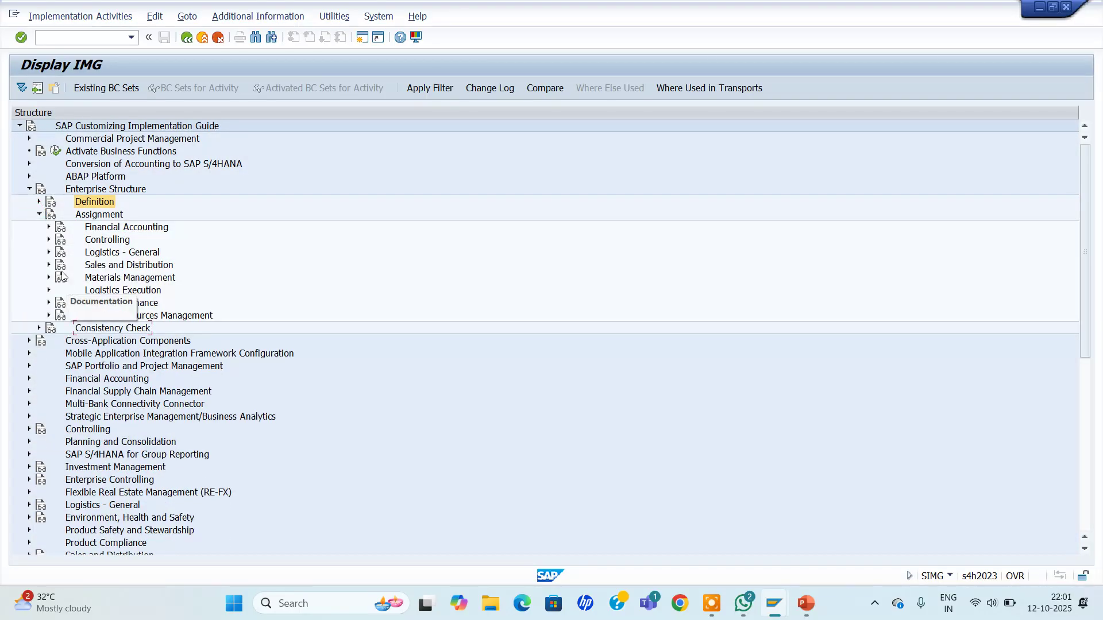
left_click(48, 252)
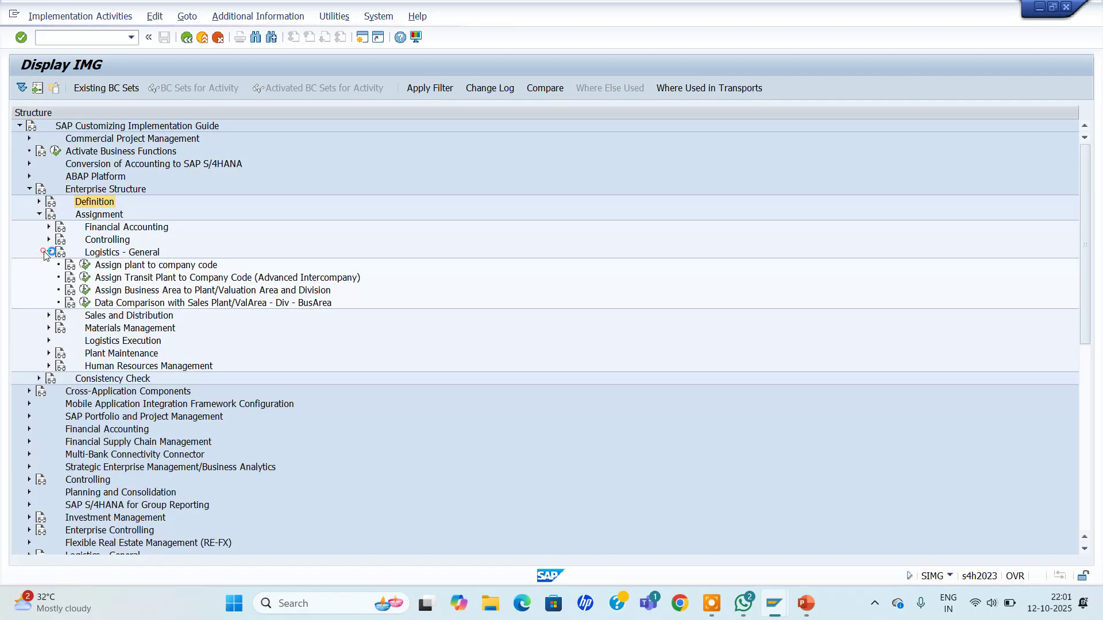
left_click(84, 265)
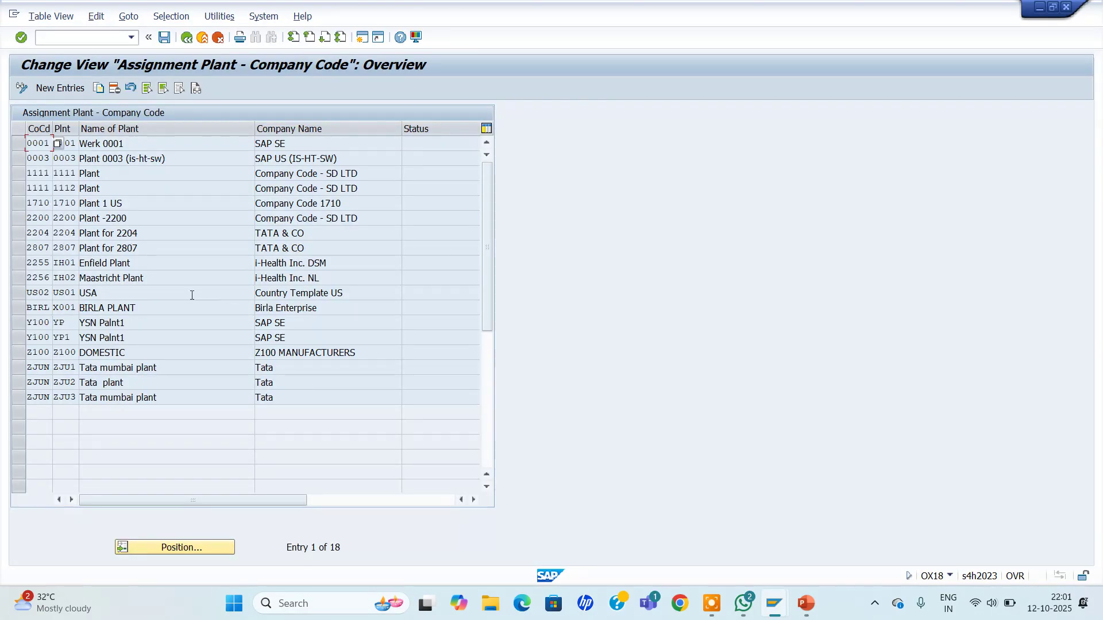
Step: Try to add a new entry assigning plant ZJU3 to company code ZJUN
left_click(66, 87)
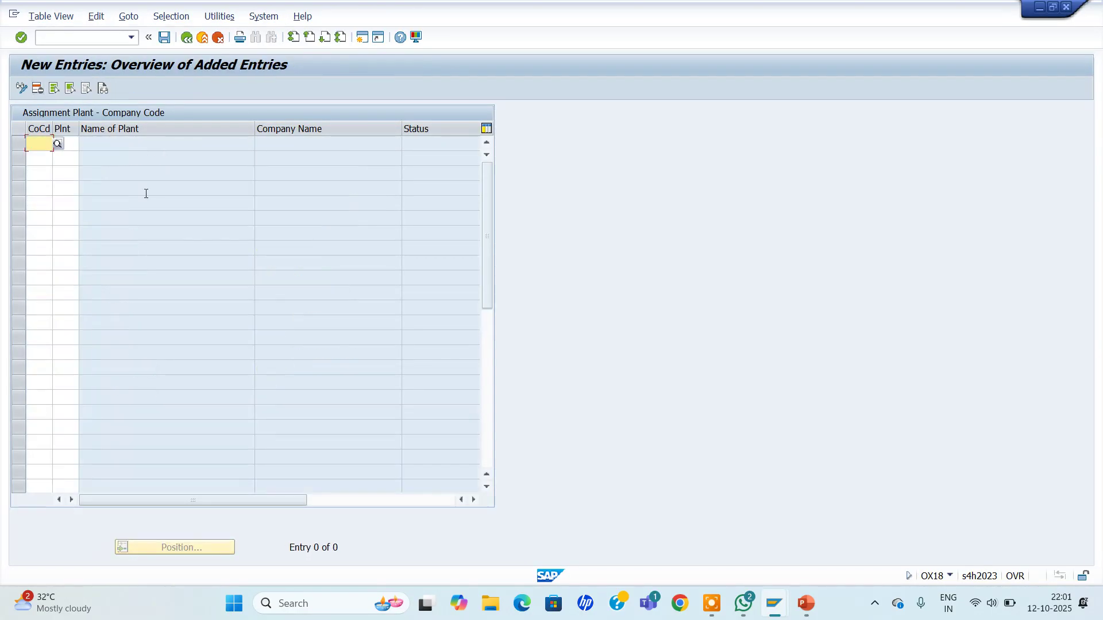
type("1000")
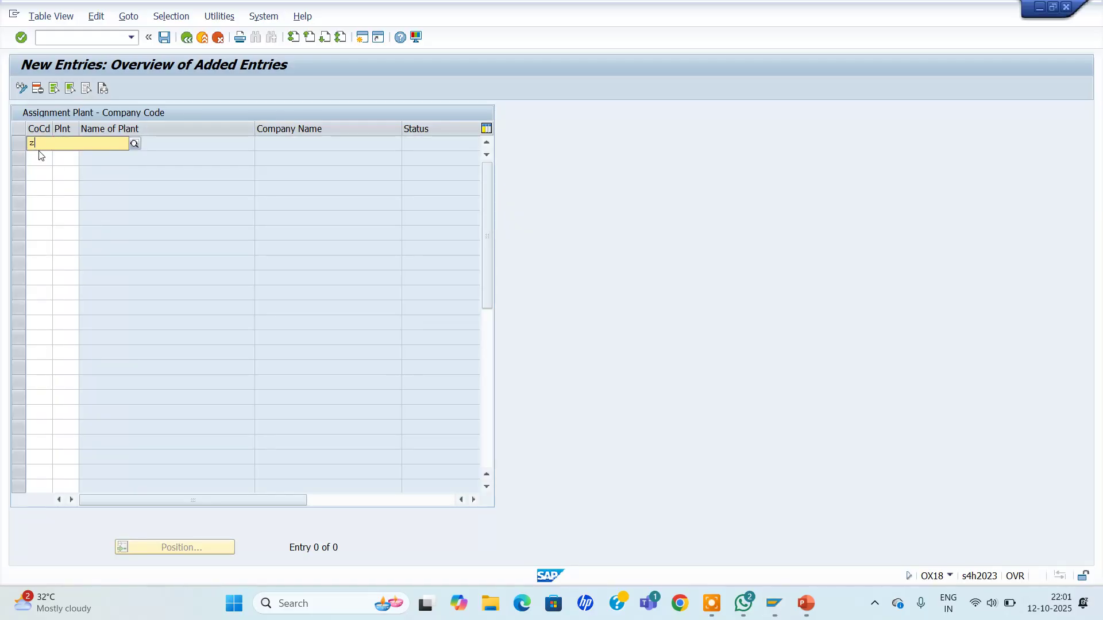
key("Return")
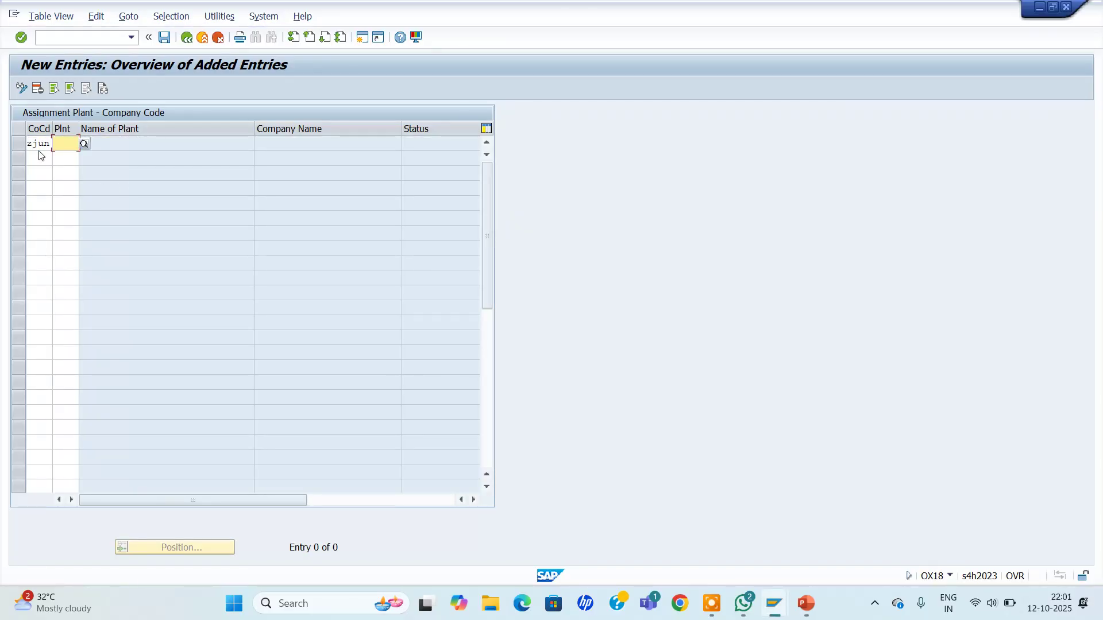
type("zju")
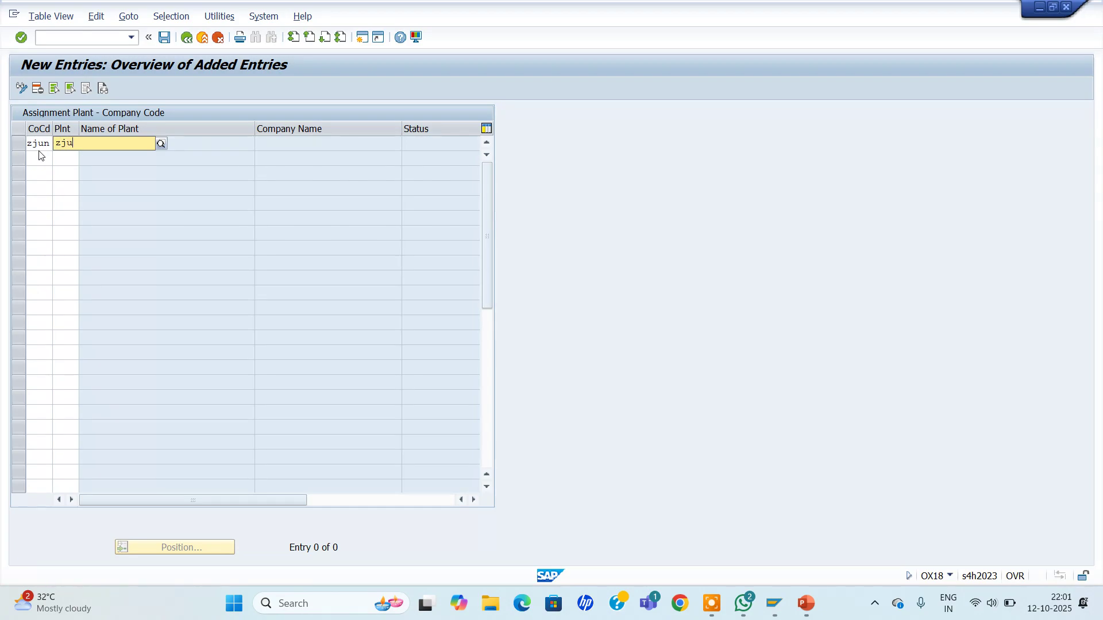
type("3")
key("Return")
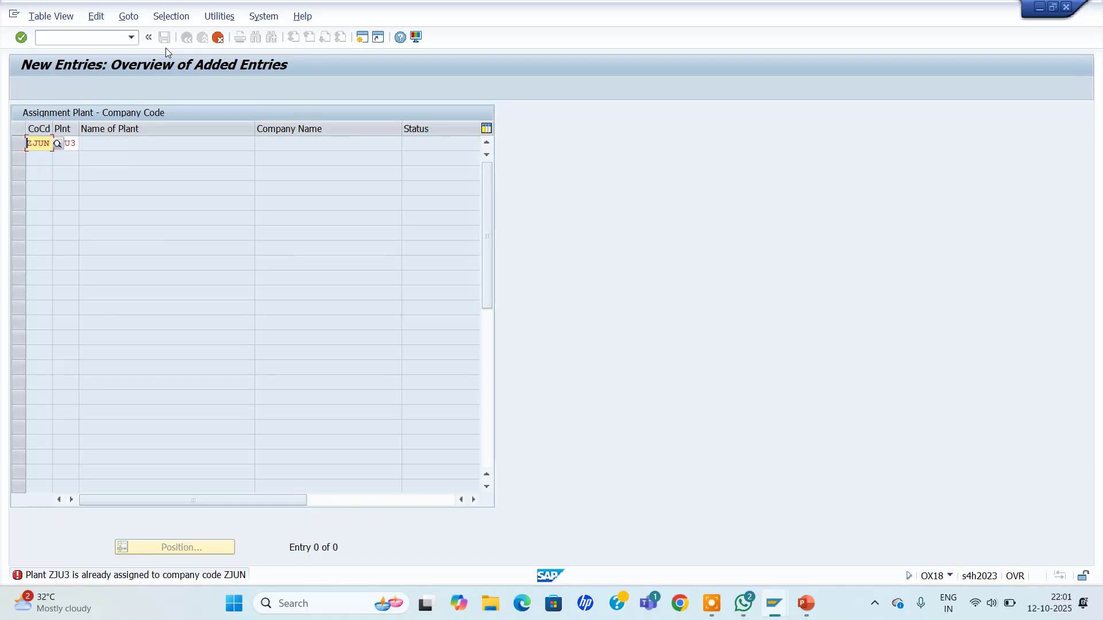
key("Return")
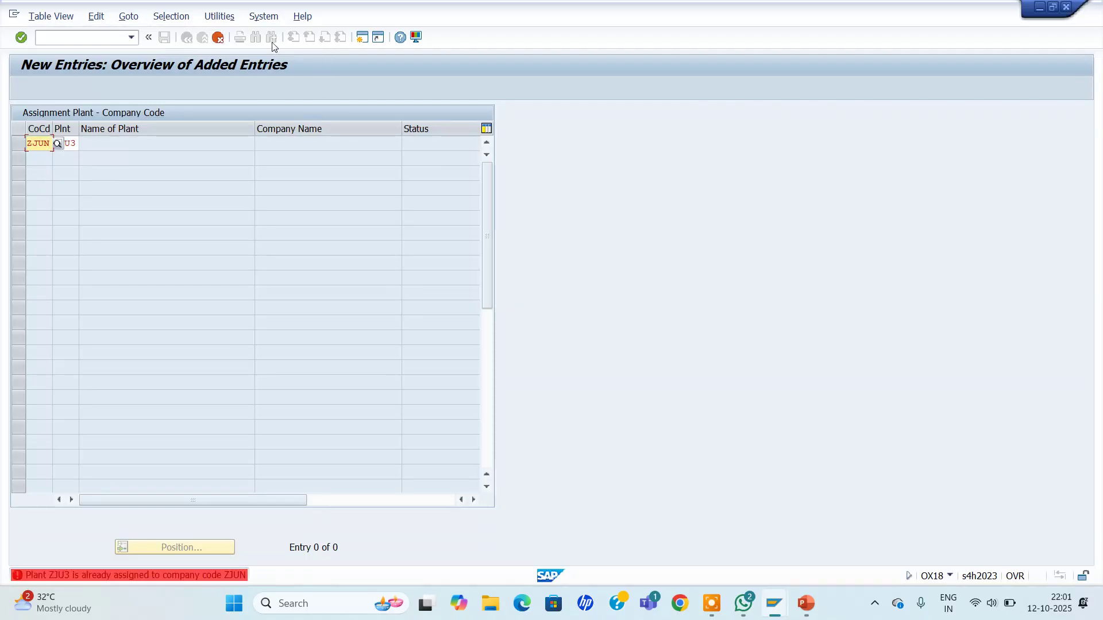
Step: Discard the unsaved plant assignment entry and exit the new entries view
left_click(218, 38)
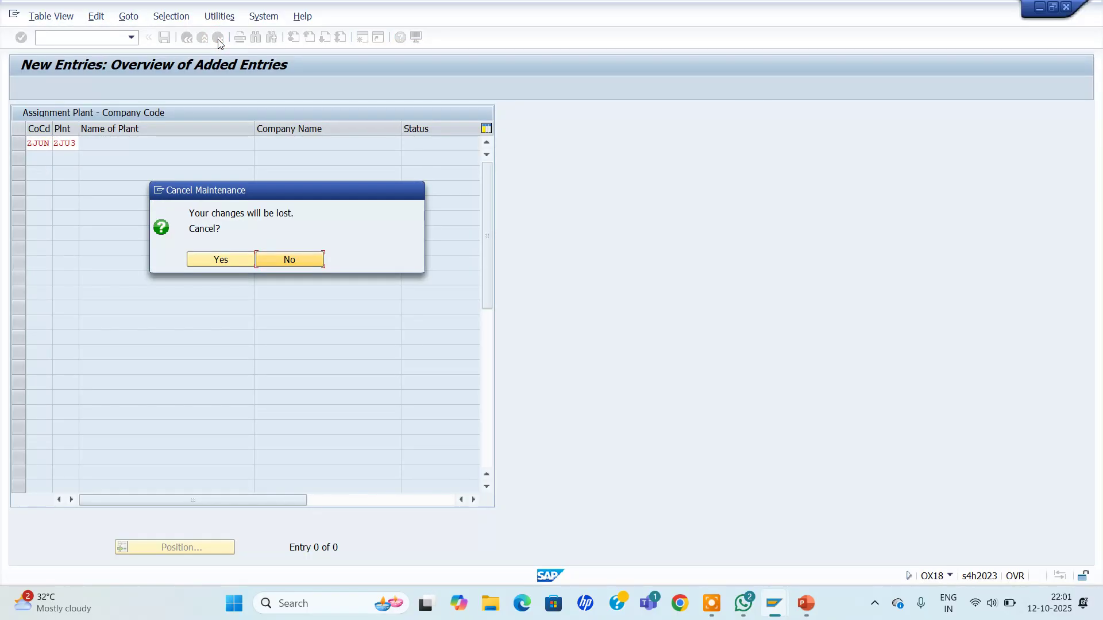
left_click(295, 267)
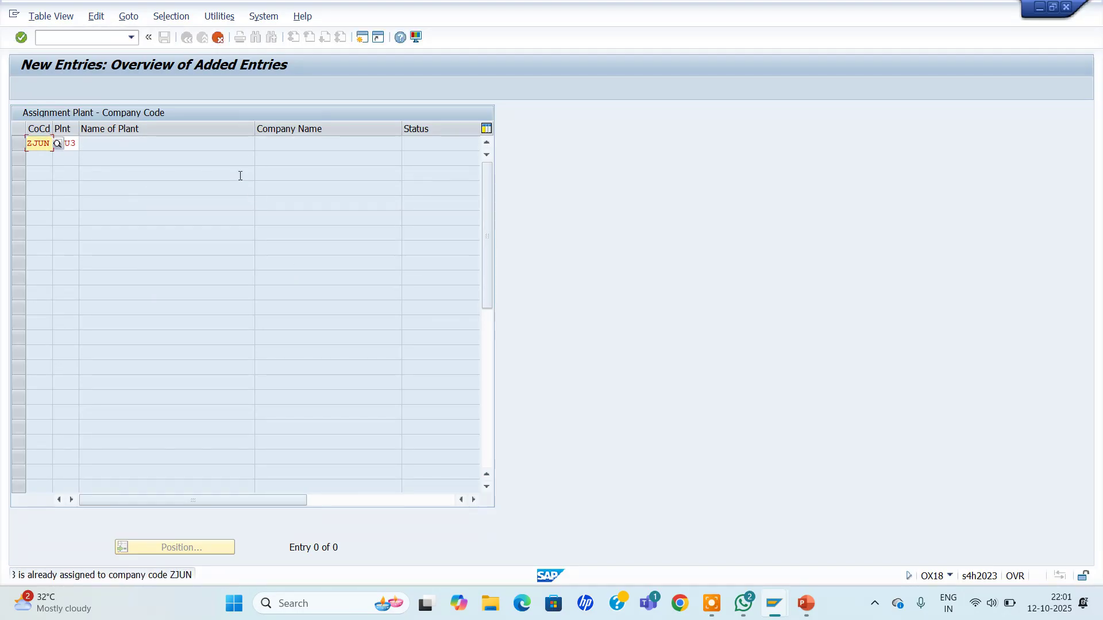
left_click(224, 40)
left_click(218, 258)
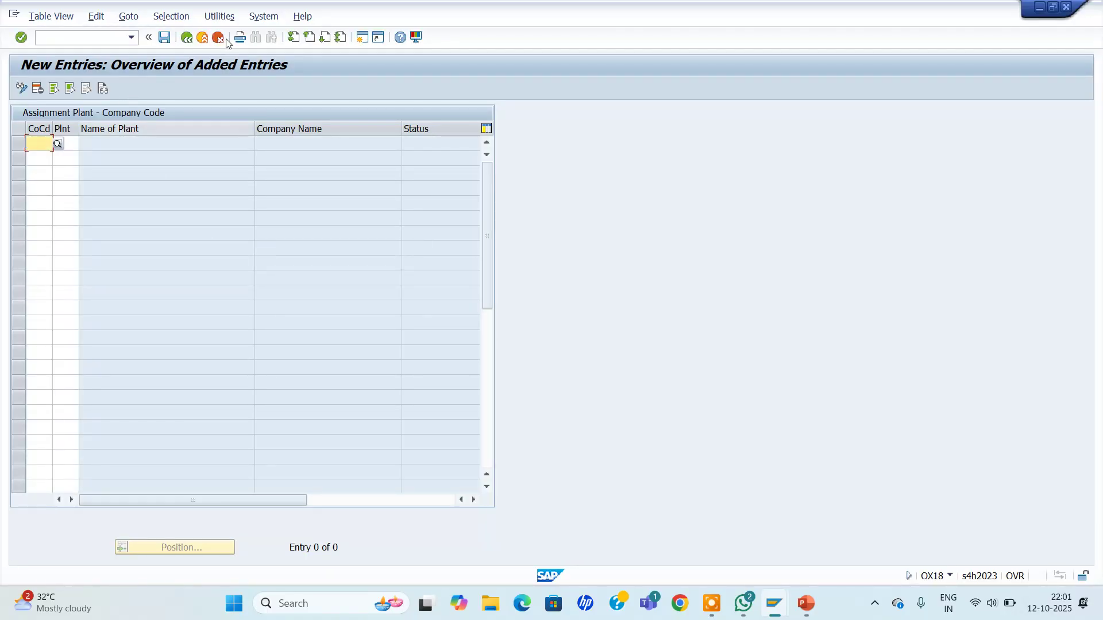
left_click(226, 41)
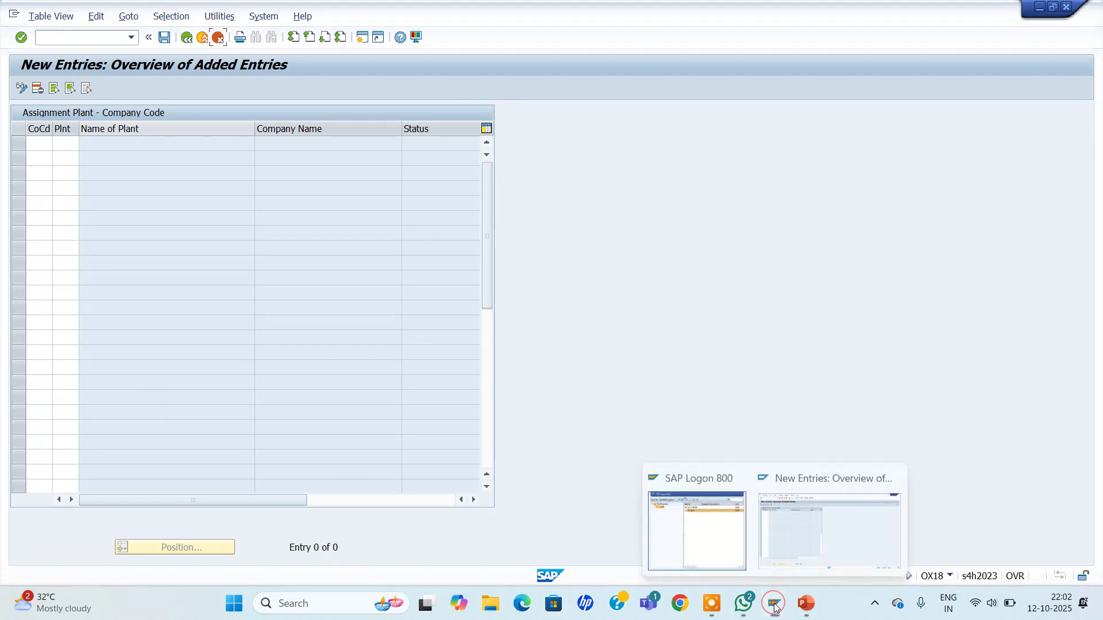
Step: Switch to SAP Logon and log on to the S4 new system, entering the user name and account password
left_click(793, 528)
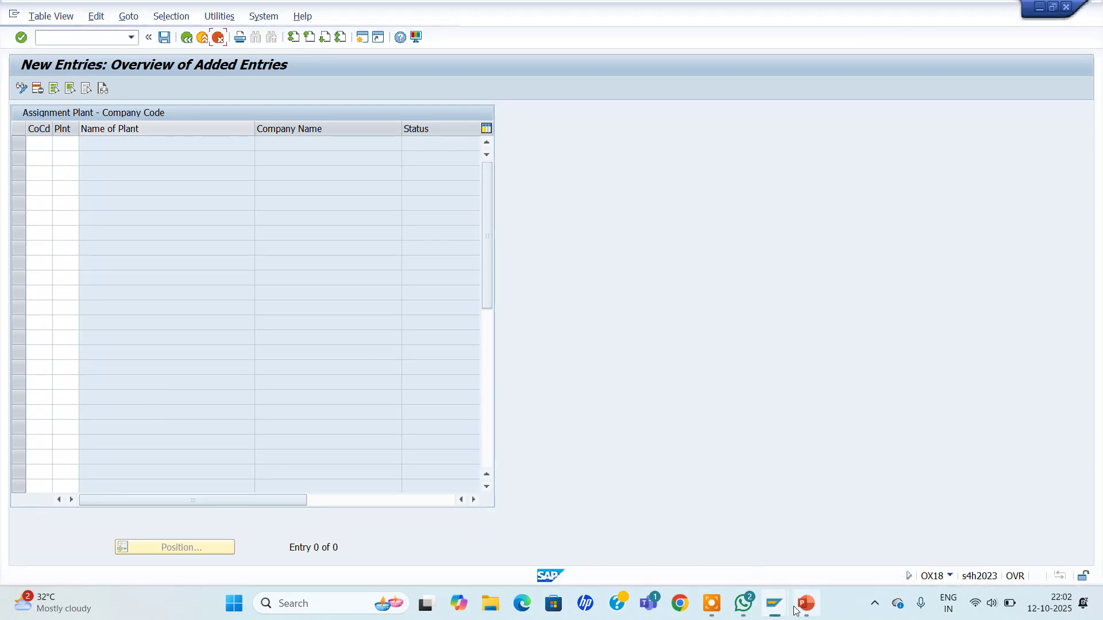
mouse_move(775, 603)
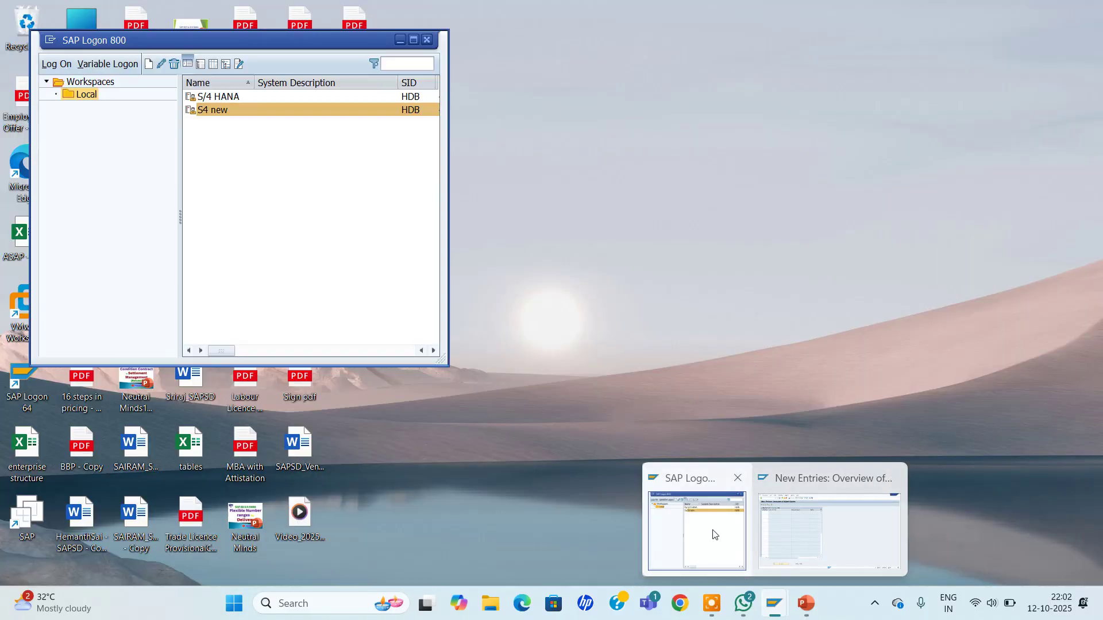
left_click(714, 529)
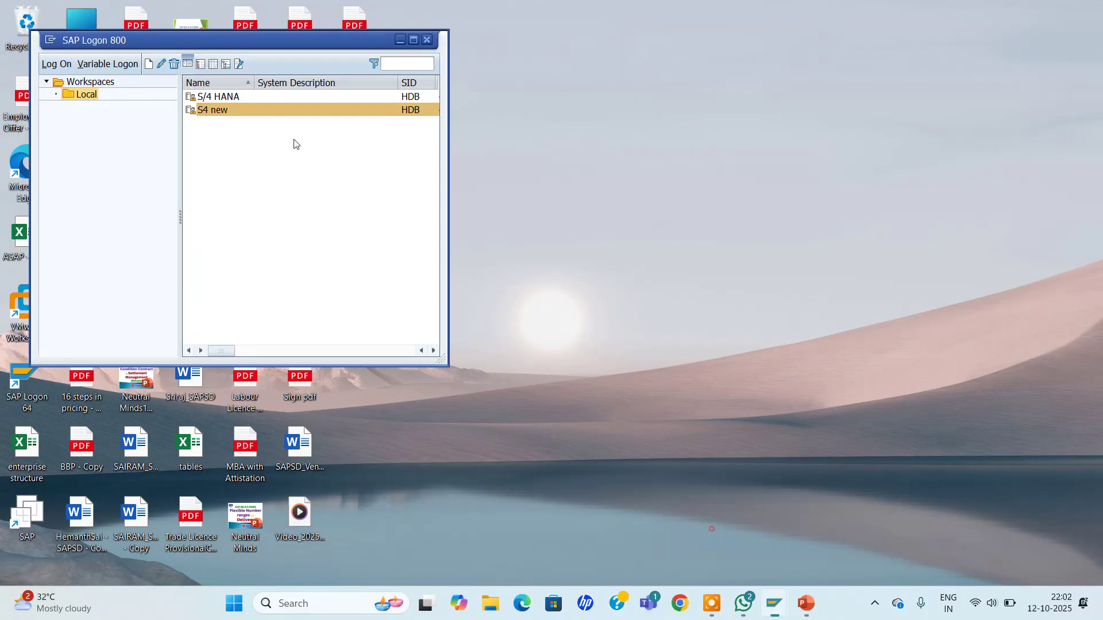
double_click(222, 110)
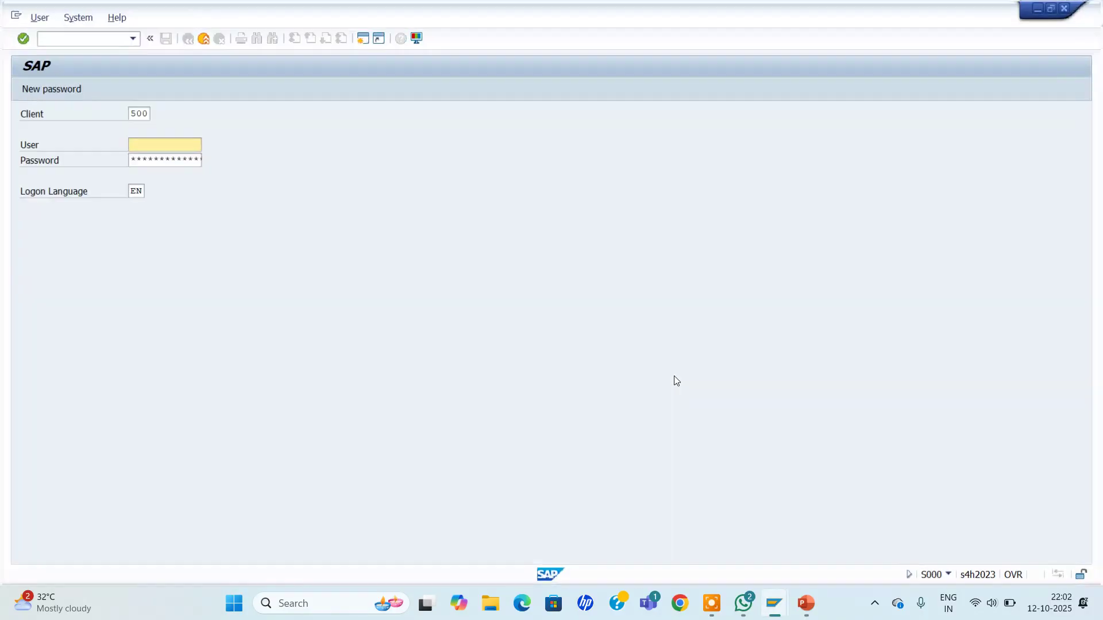
left_click(170, 144)
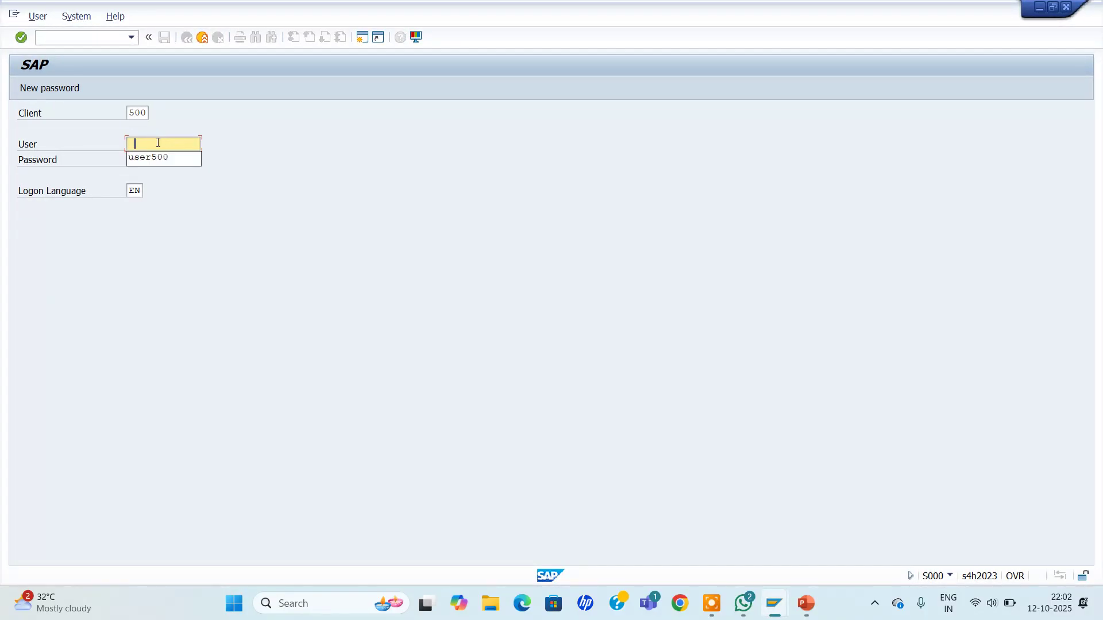
left_click(147, 157)
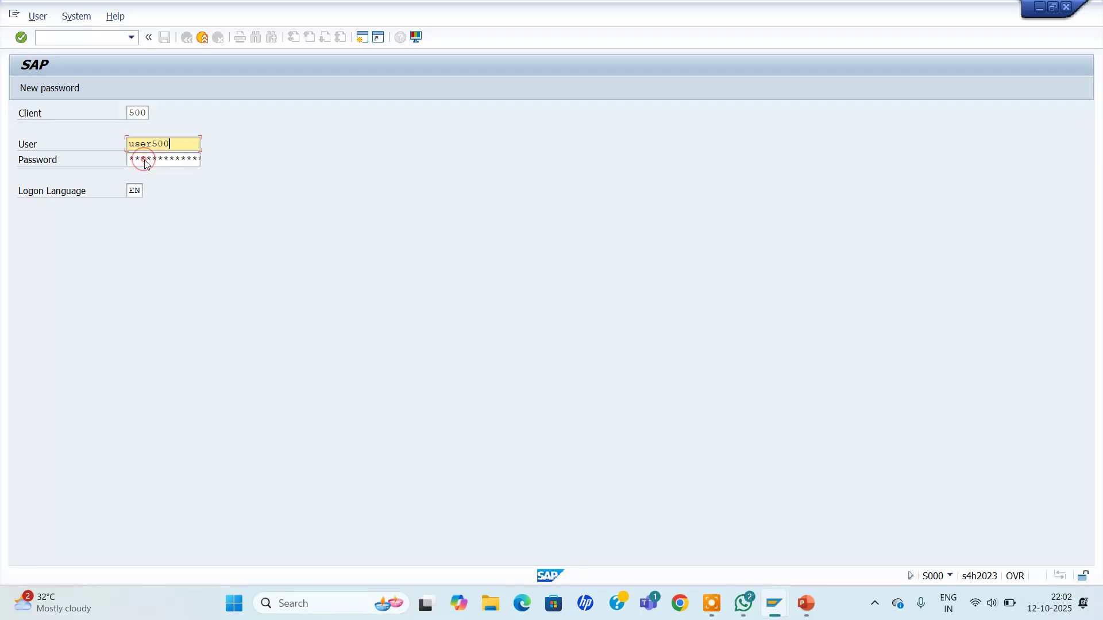
left_click(145, 160)
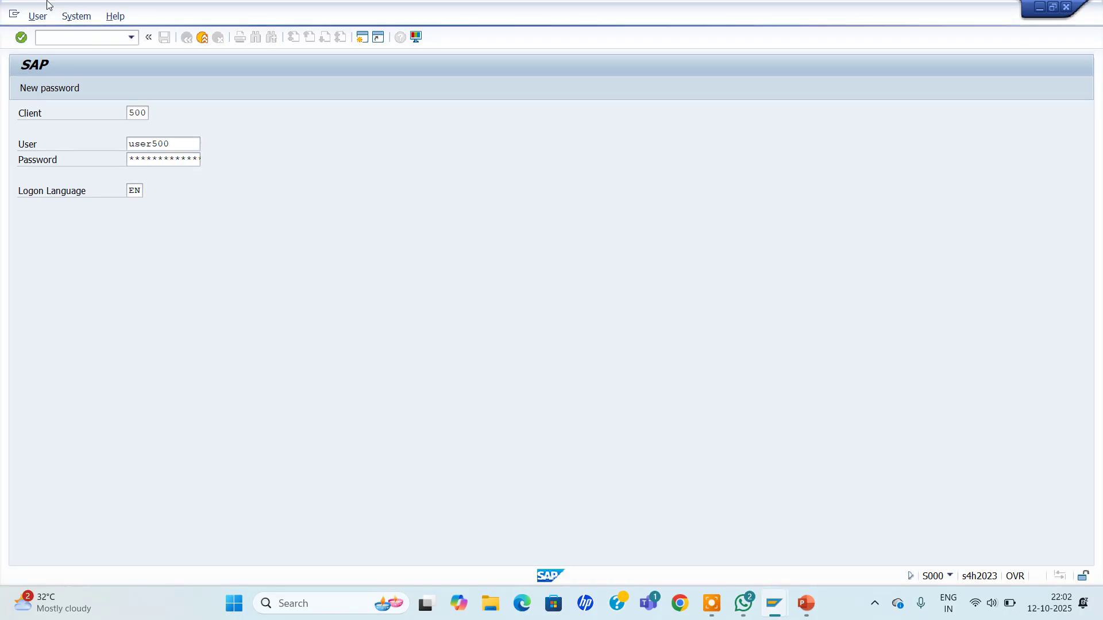
key("Return")
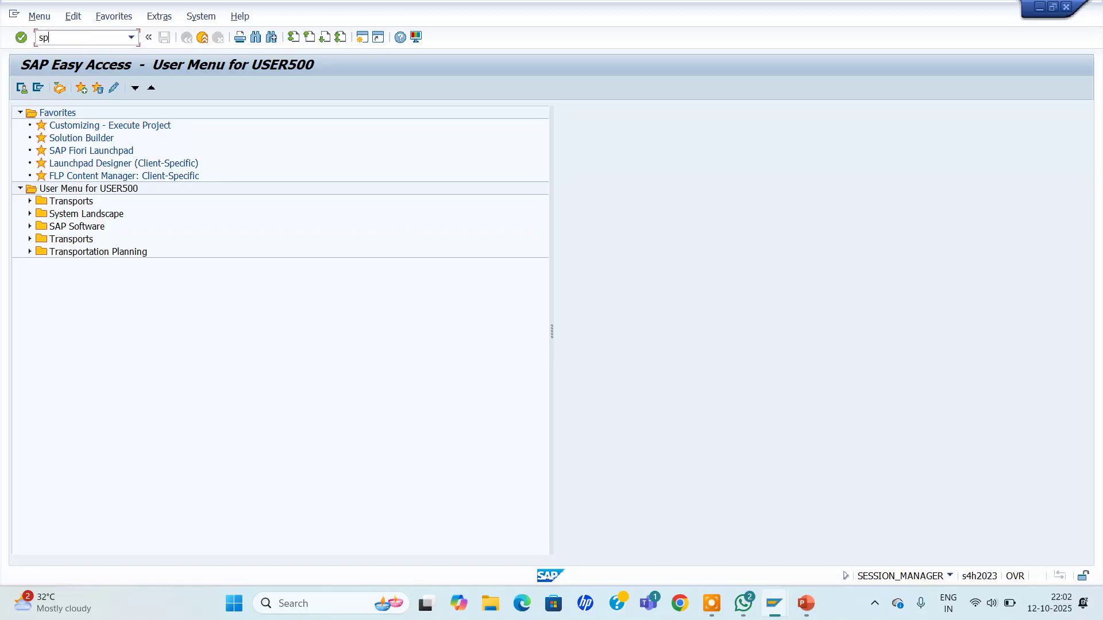
Step: Run transaction SPRO and open Assign Sales Organization - Distribution Channel - Plant in the Sales and Distribution assignments of the Enterprise Structure
key("Return")
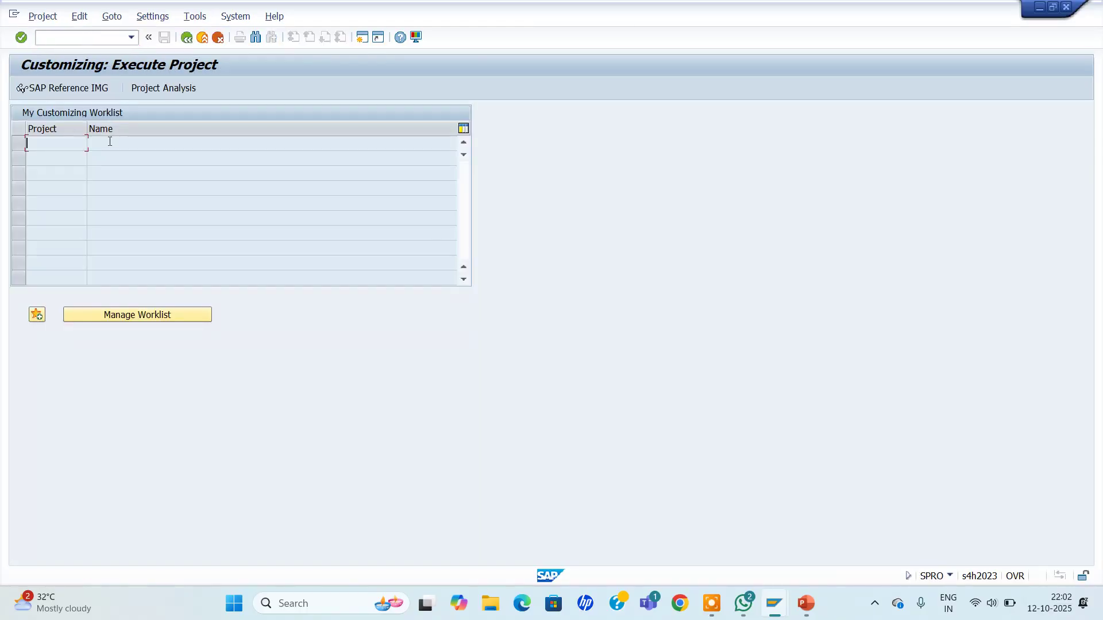
left_click(62, 88)
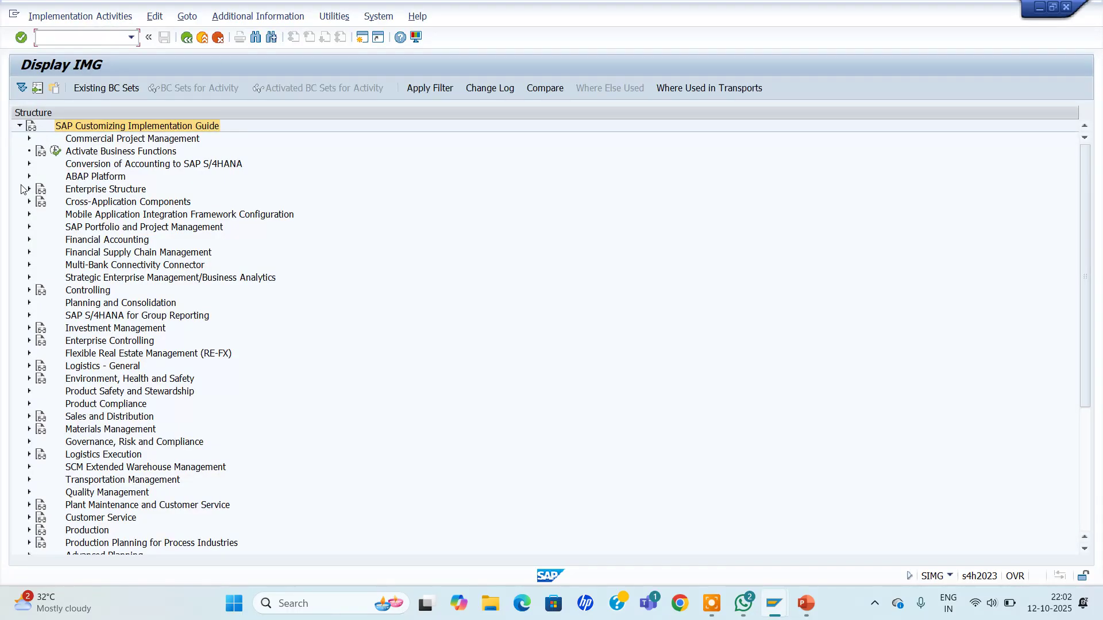
left_click(29, 190)
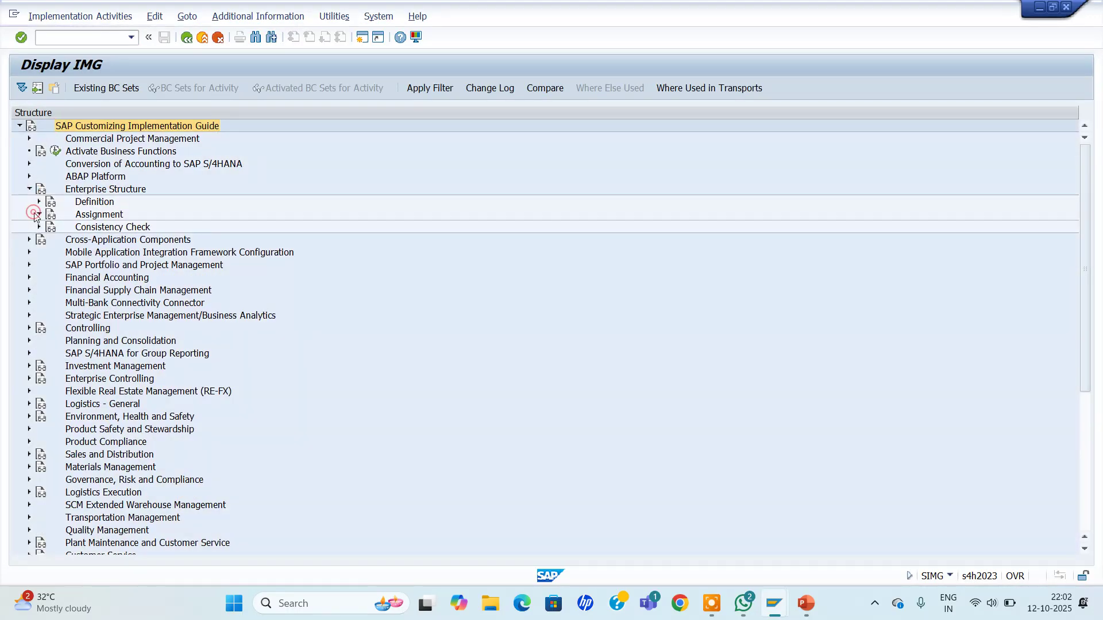
left_click(37, 215)
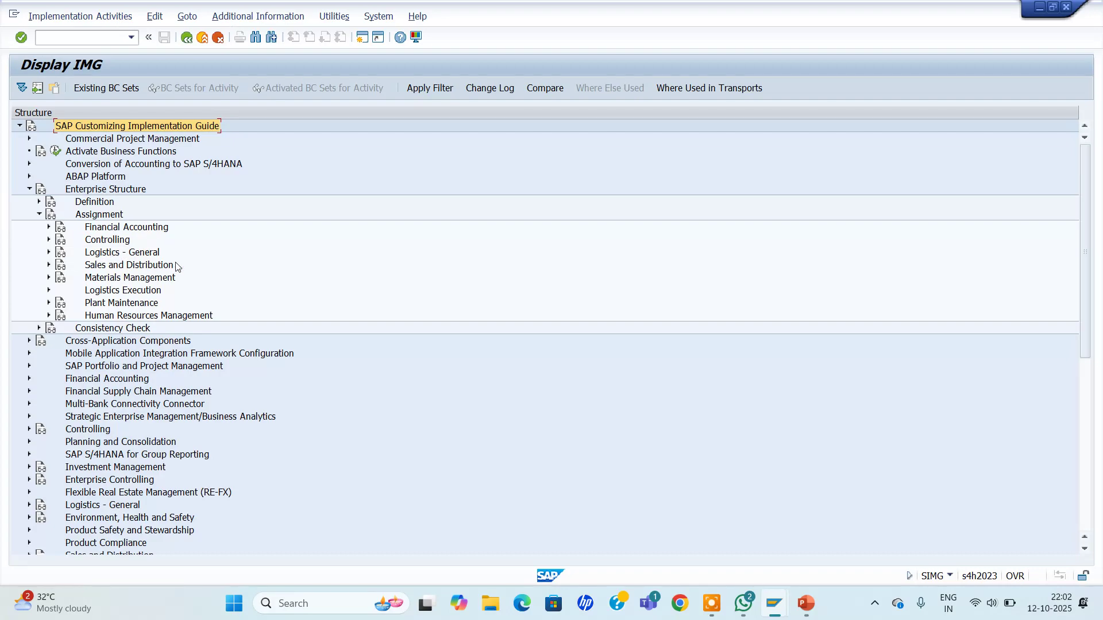
left_click(48, 265)
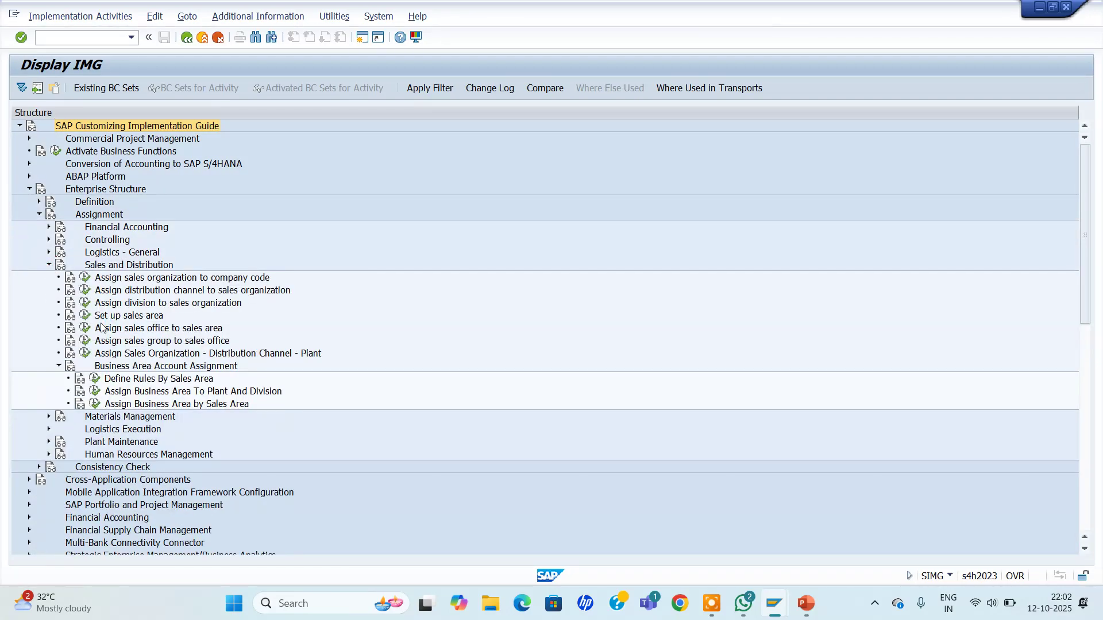
left_click(192, 354)
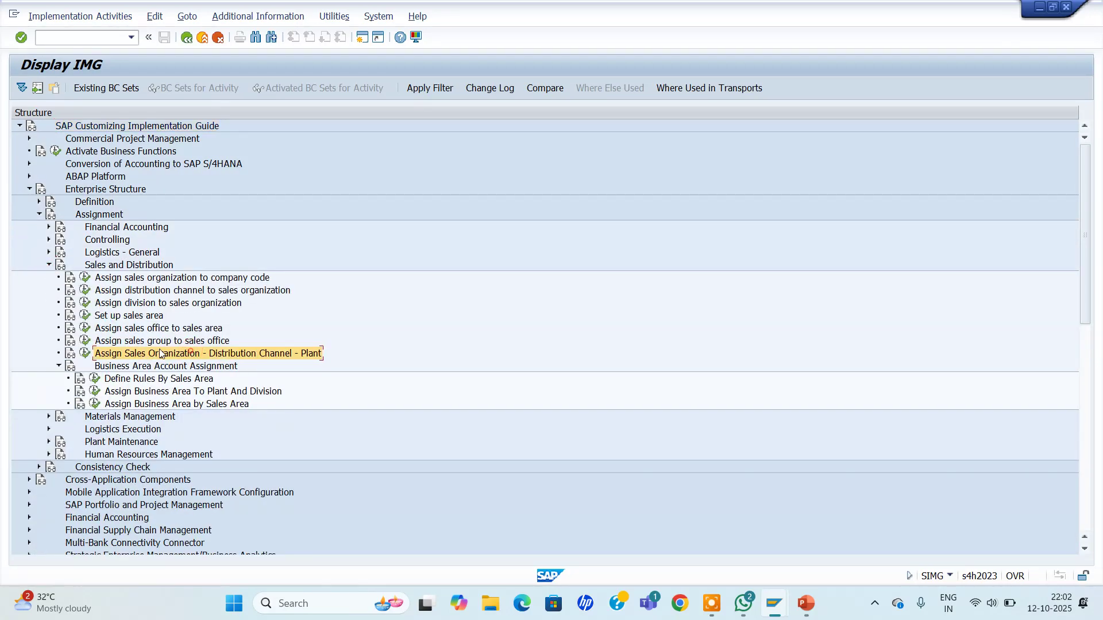
left_click(84, 354)
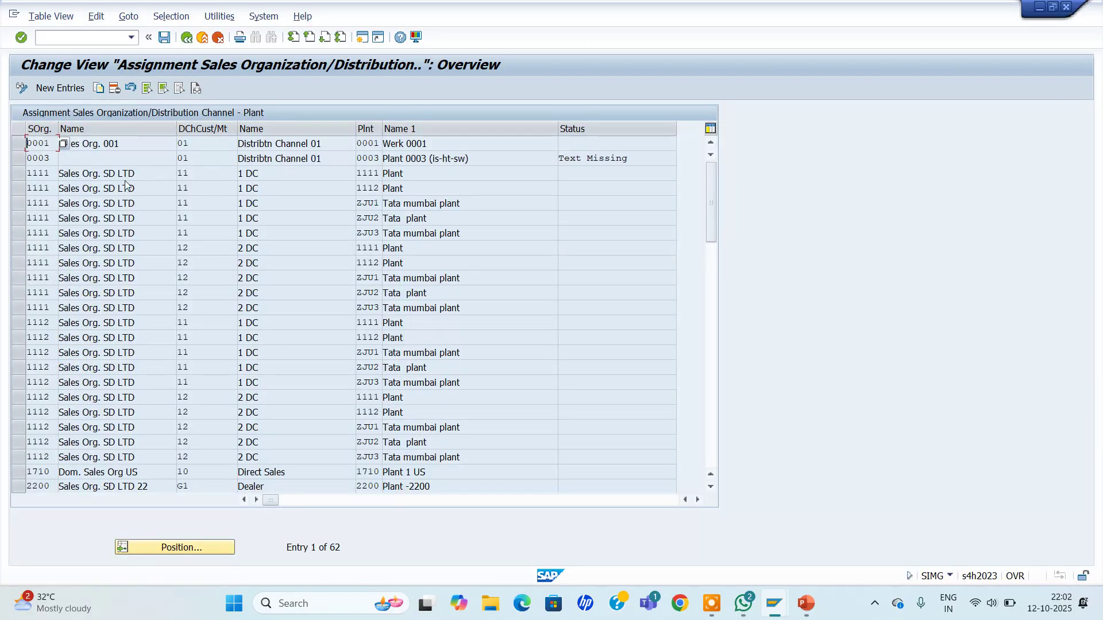
Step: Try to add an entry assigning plant ZJU3 to sales organization ZJU1 and distribution channel J1, and discard the entry
left_click(60, 88)
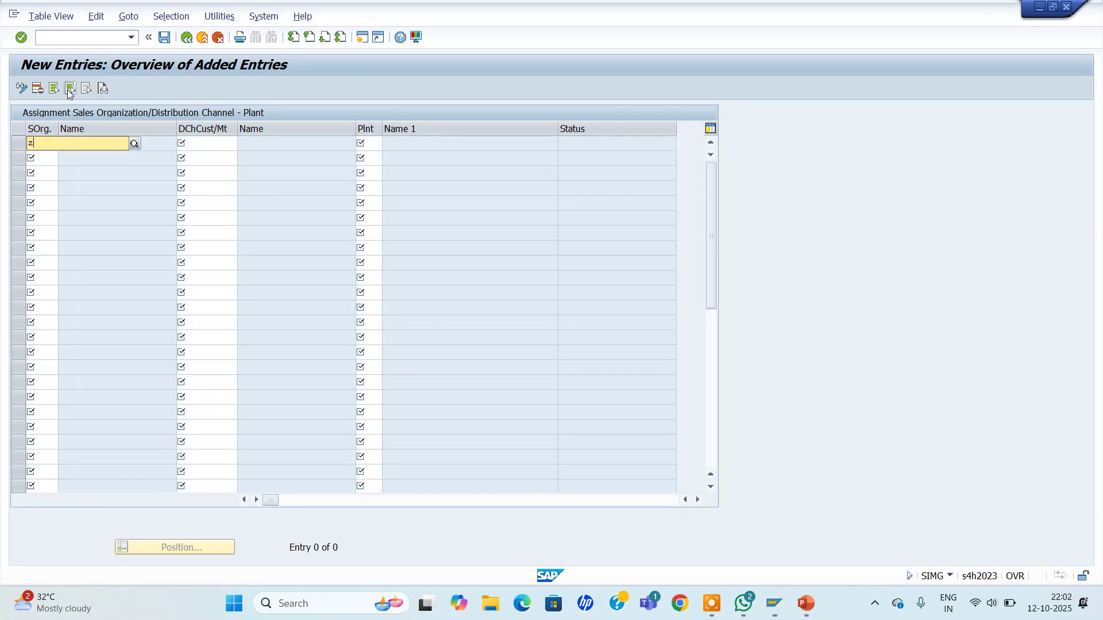
type("zju1")
key("Tab")
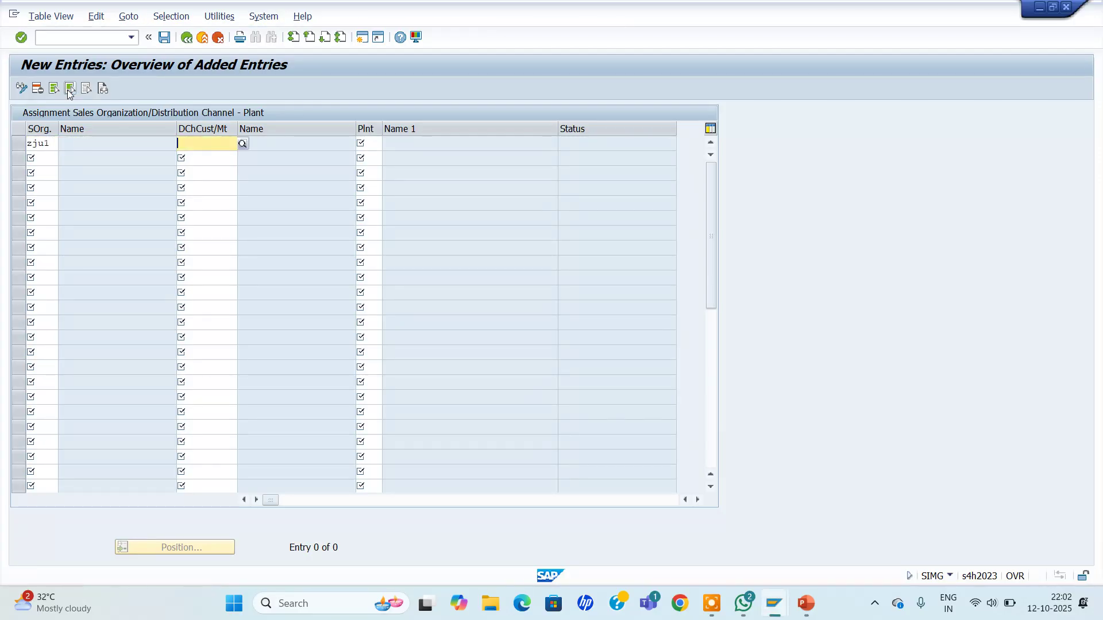
type("1")
key("BackSpace")
type("1")
key("Tab")
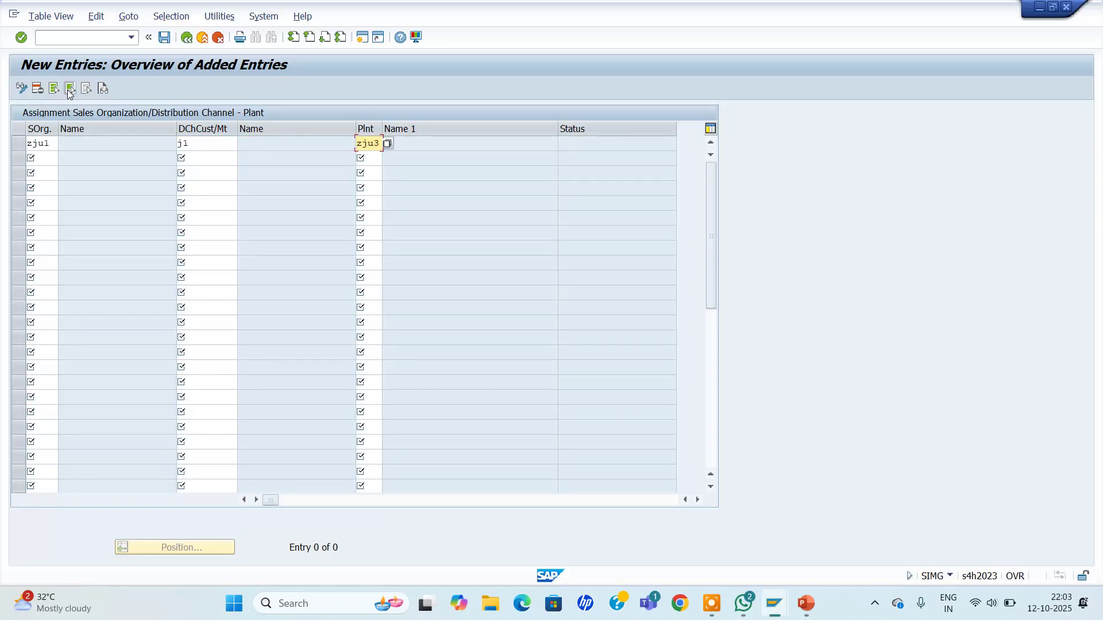
key("Return")
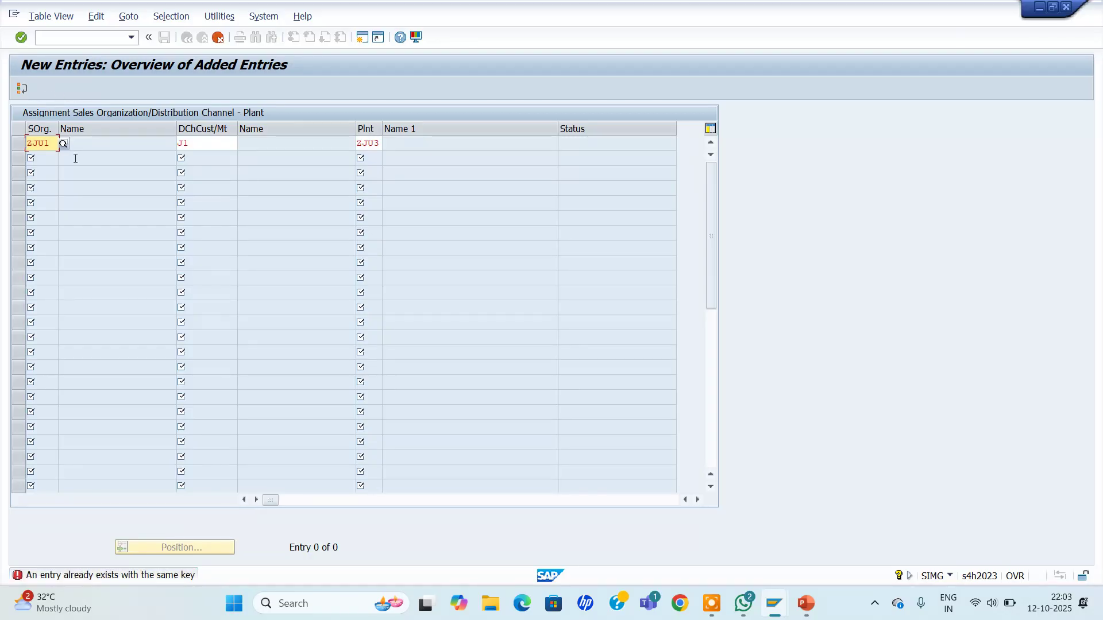
left_click(217, 37)
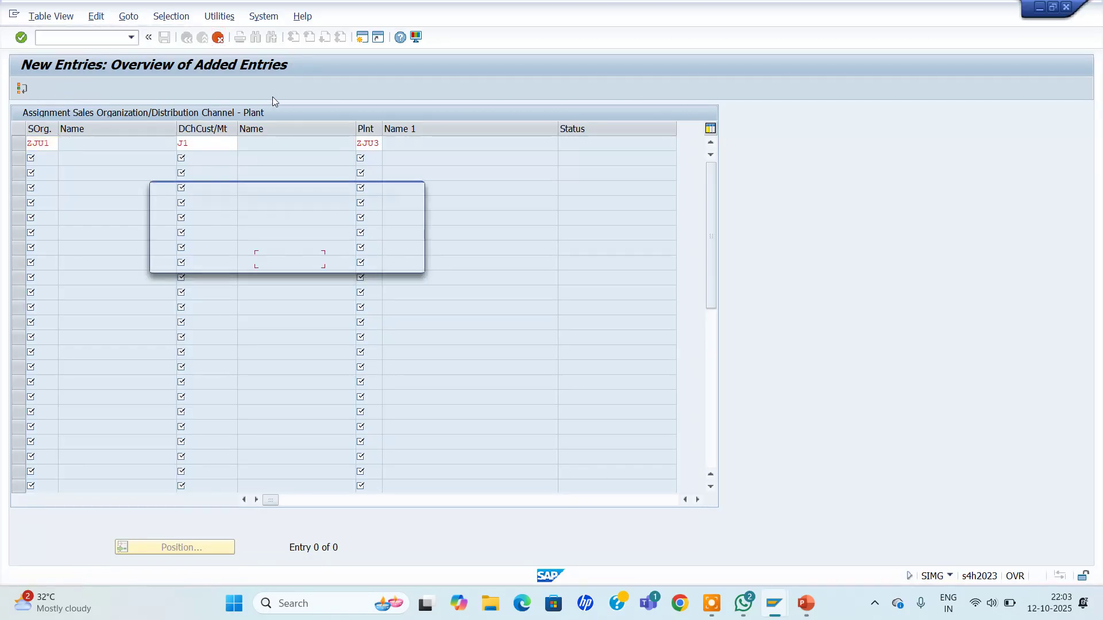
left_click(226, 259)
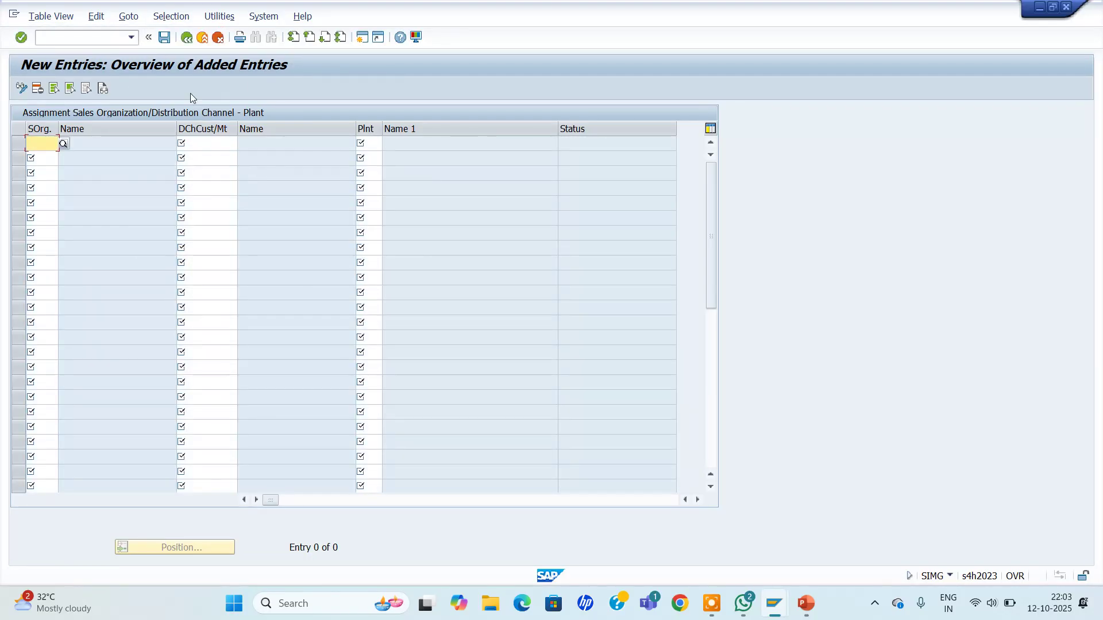
Step: Run transaction MM01 for material 14 with material 14 as the copy source, and continue to the view selection
left_click(78, 38)
type("/nmm01")
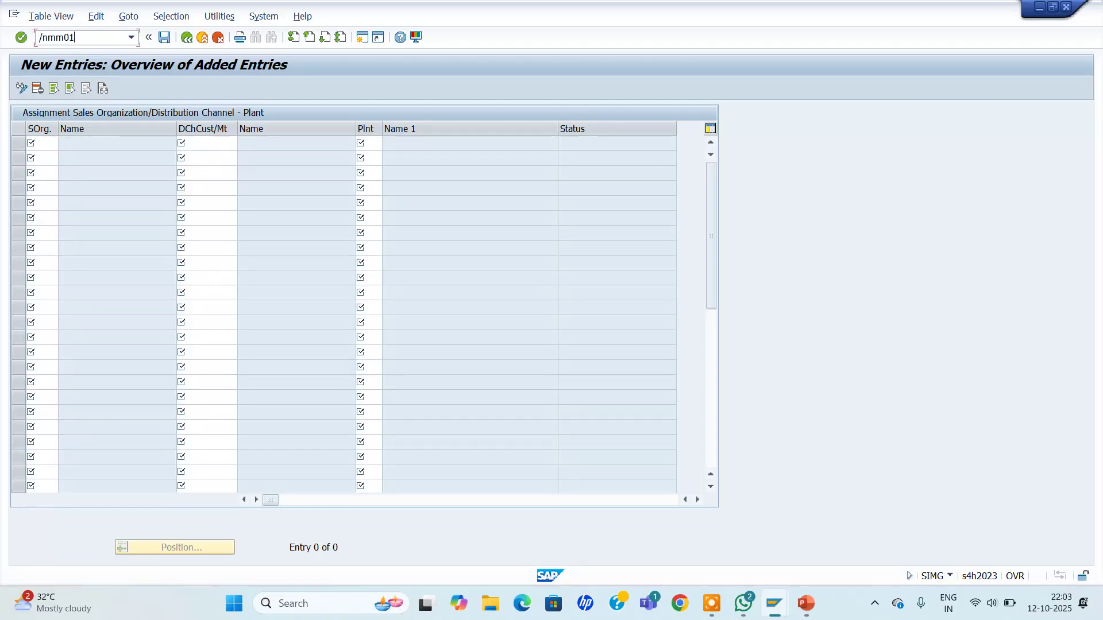
key("Return")
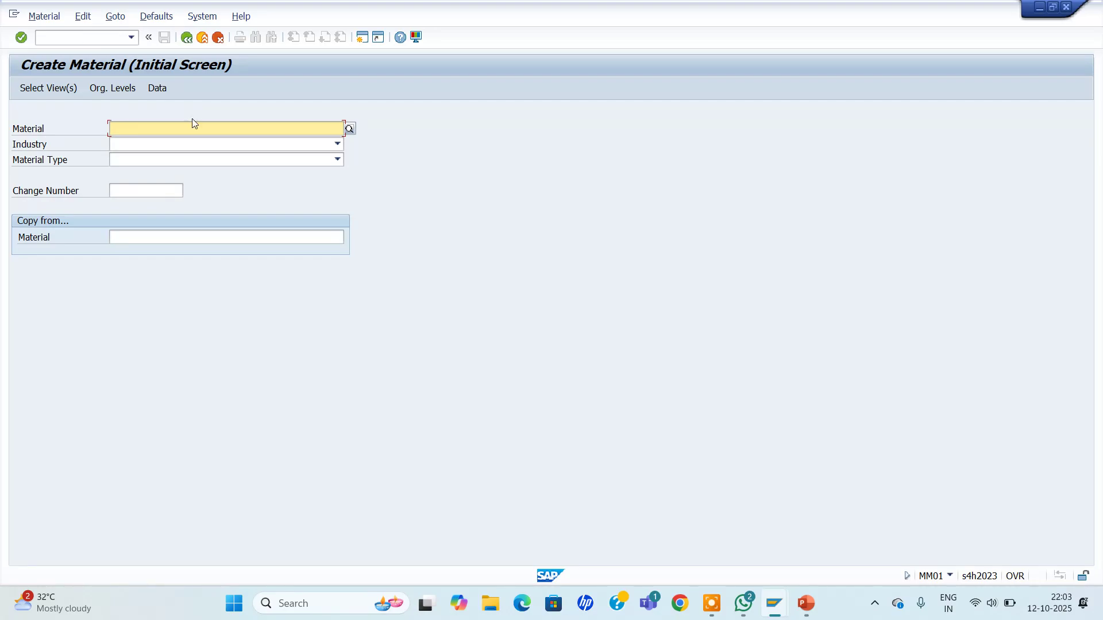
left_click(189, 135)
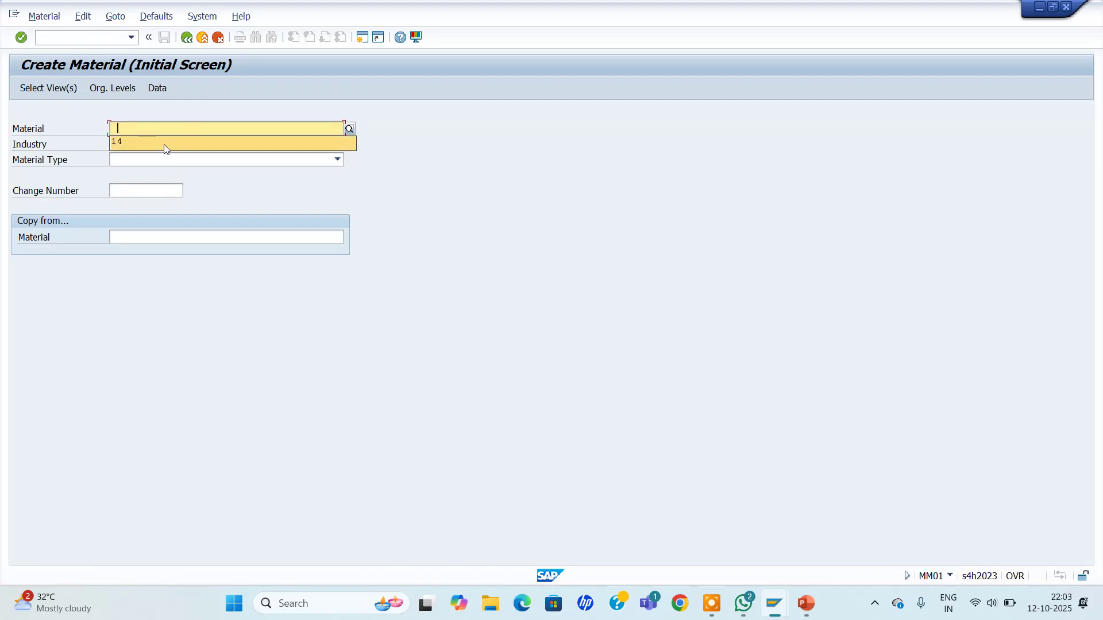
left_click(205, 143)
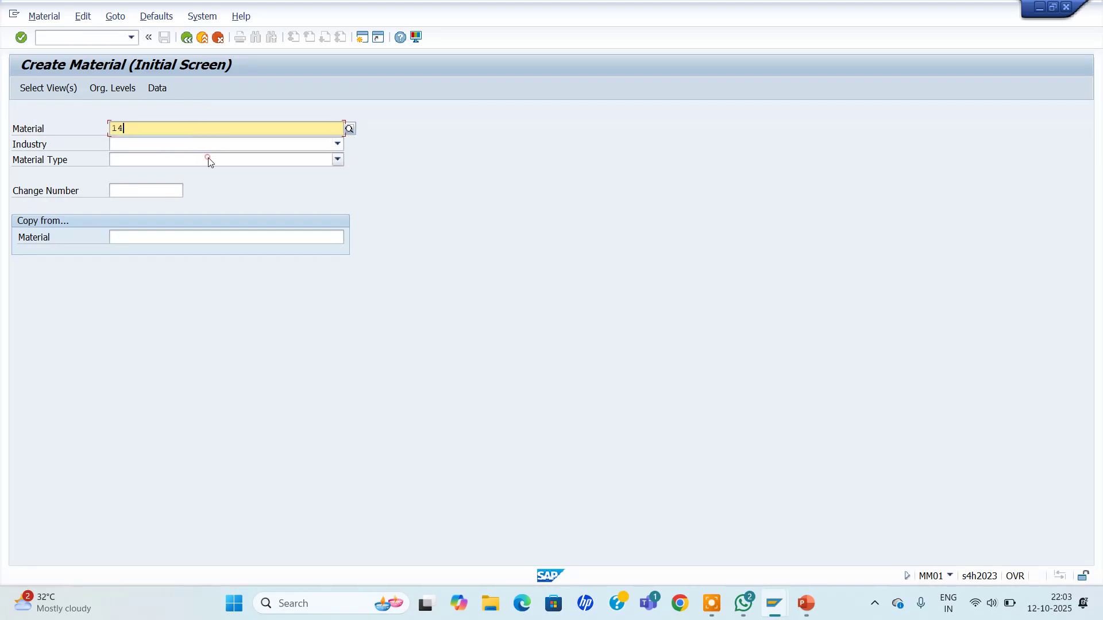
left_click(208, 160)
left_click(498, 188)
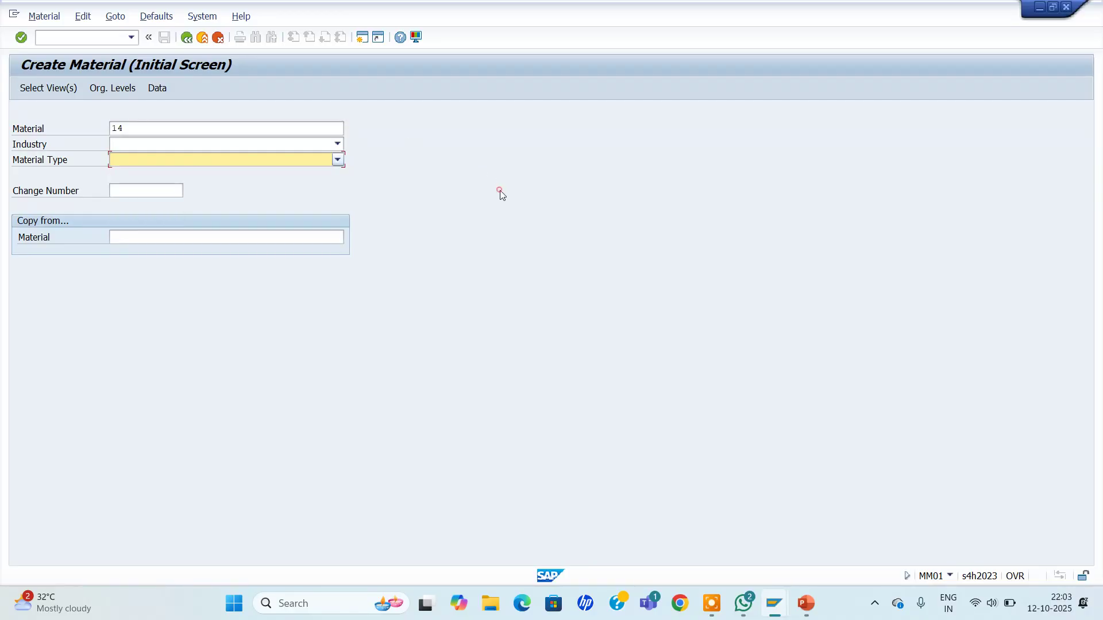
left_click(279, 237)
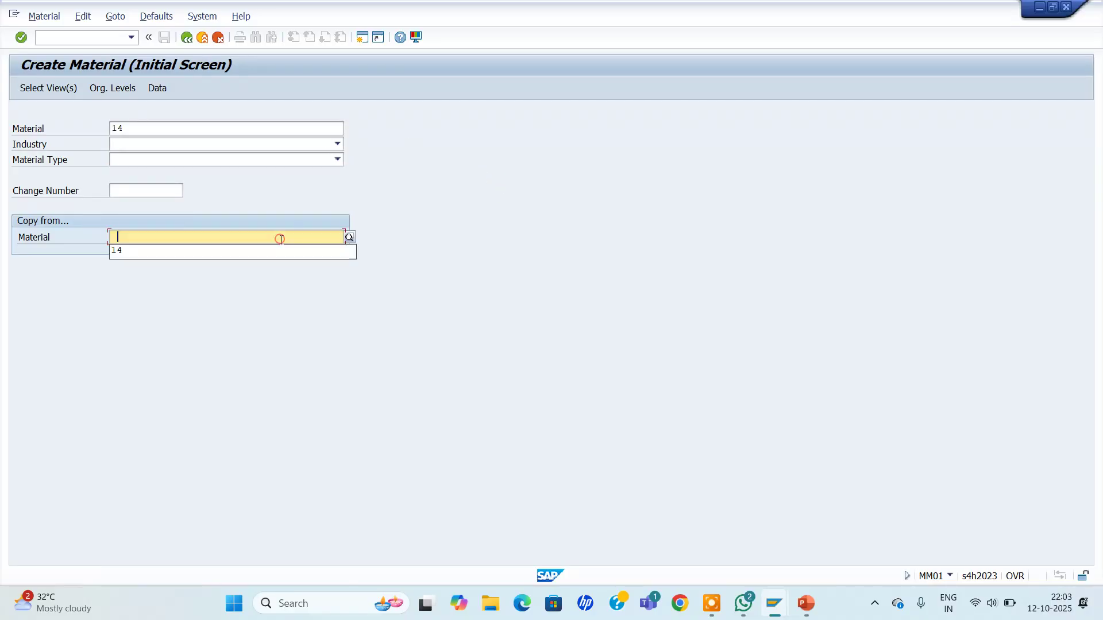
left_click(221, 250)
key("Return")
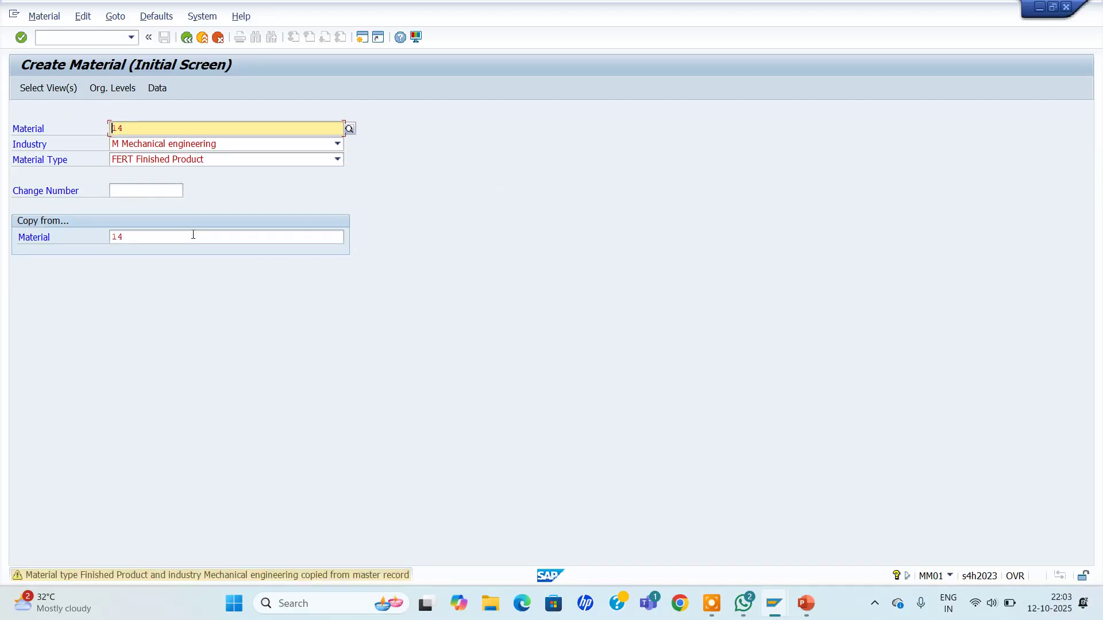
key("Return")
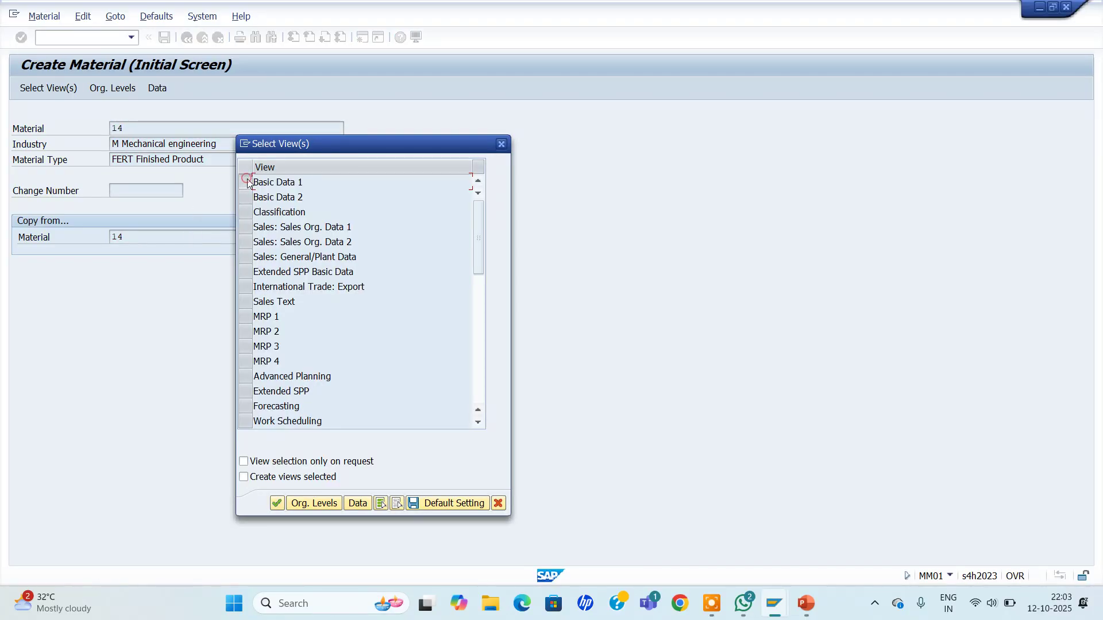
Step: Select the views Basic Data 1, Sales Org. Data 1 and 2, Sales: General/Plant Data and Accounting 1, and continue to the organizational levels
left_click(246, 181)
left_click(246, 228)
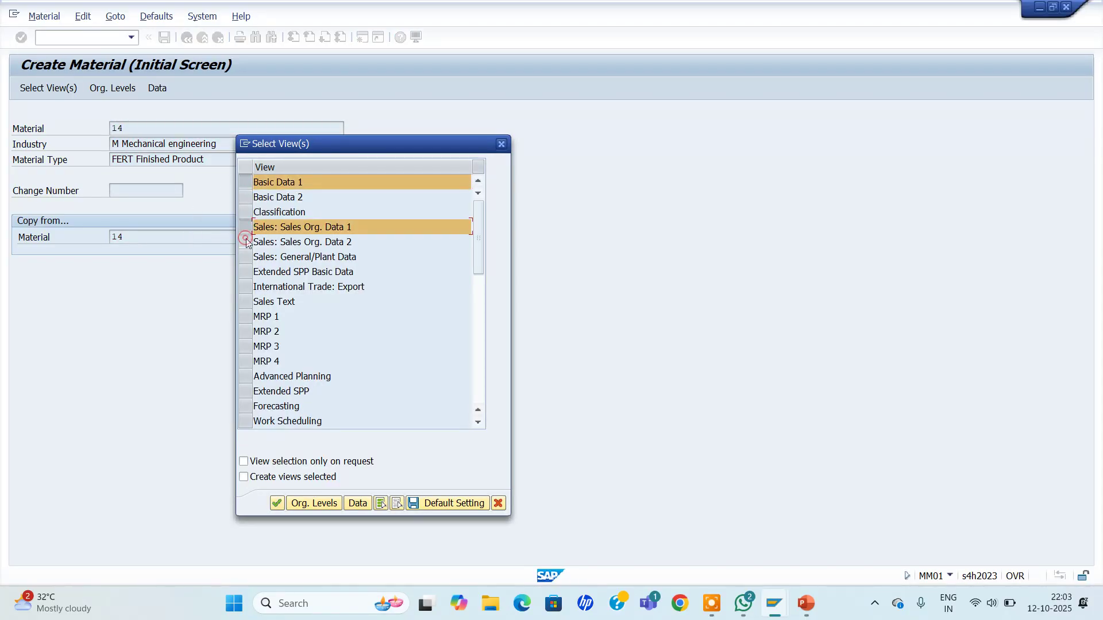
left_click(247, 245)
left_click(246, 245)
left_click(246, 257)
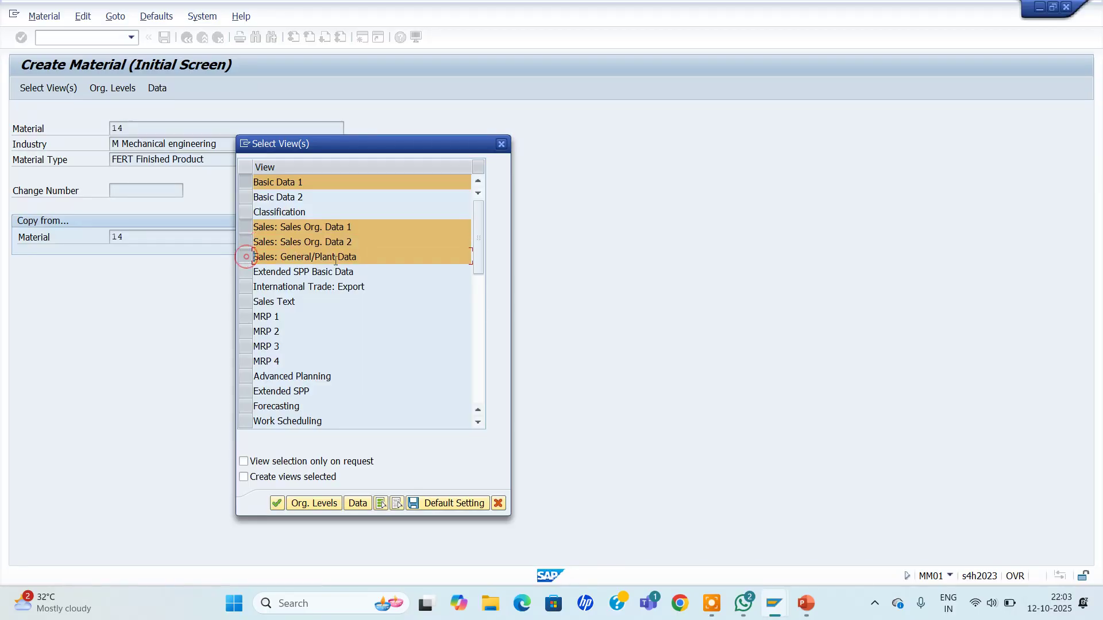
left_click(477, 352)
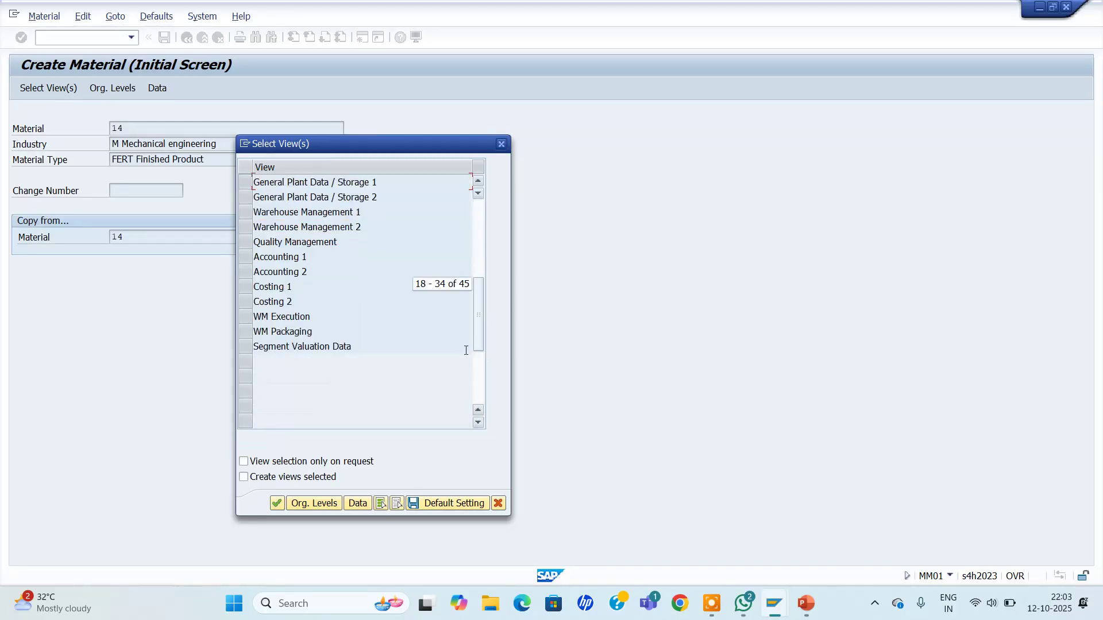
left_click(246, 257)
key("Return")
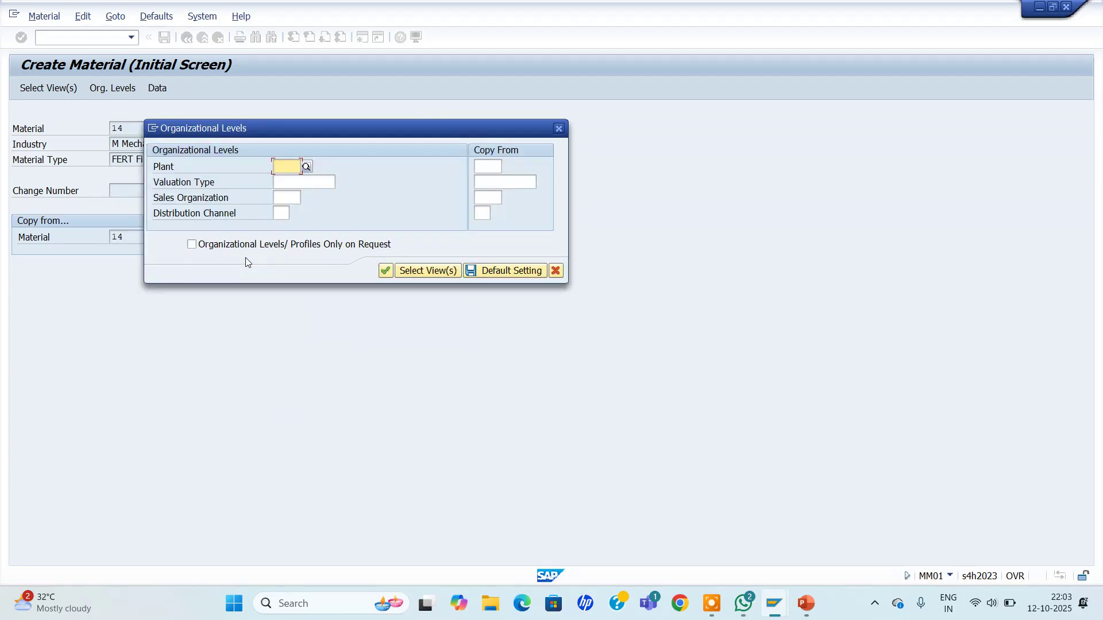
Step: Enter plant ZJU3, sales organization ZJU1 and distribution channel J1 as the target organizational levels for material 14
left_click(282, 166)
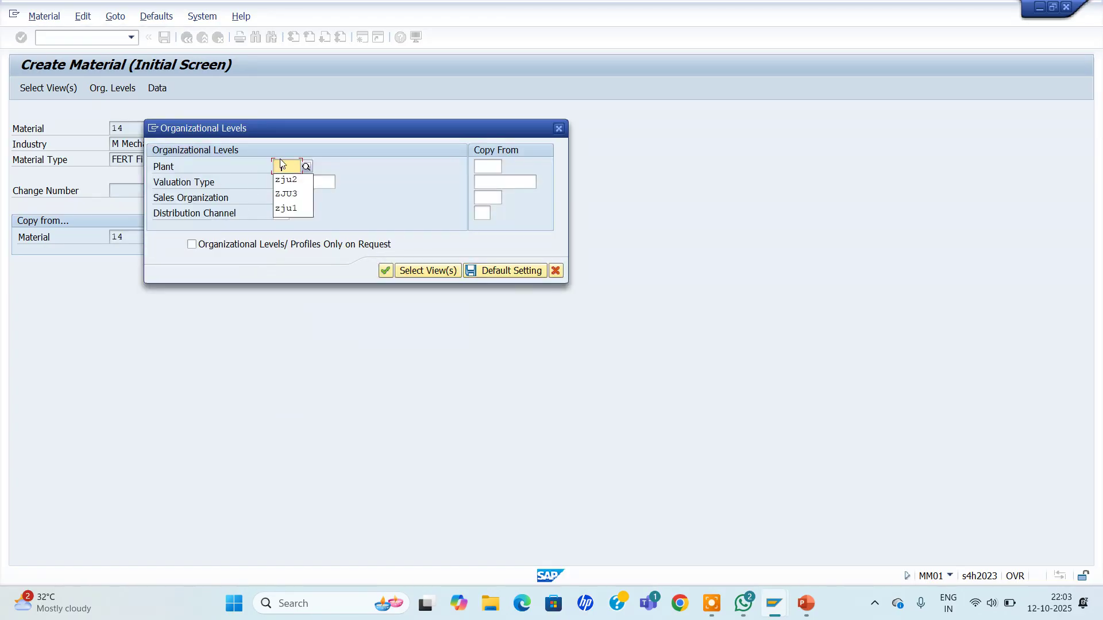
left_click(290, 210)
left_click(294, 197)
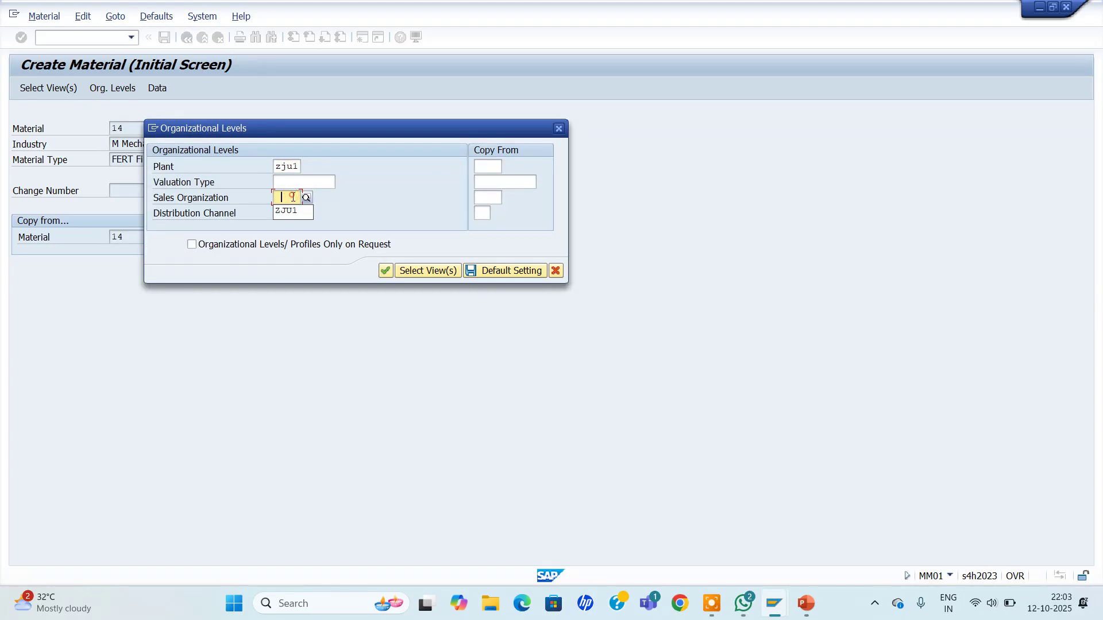
left_click(282, 213)
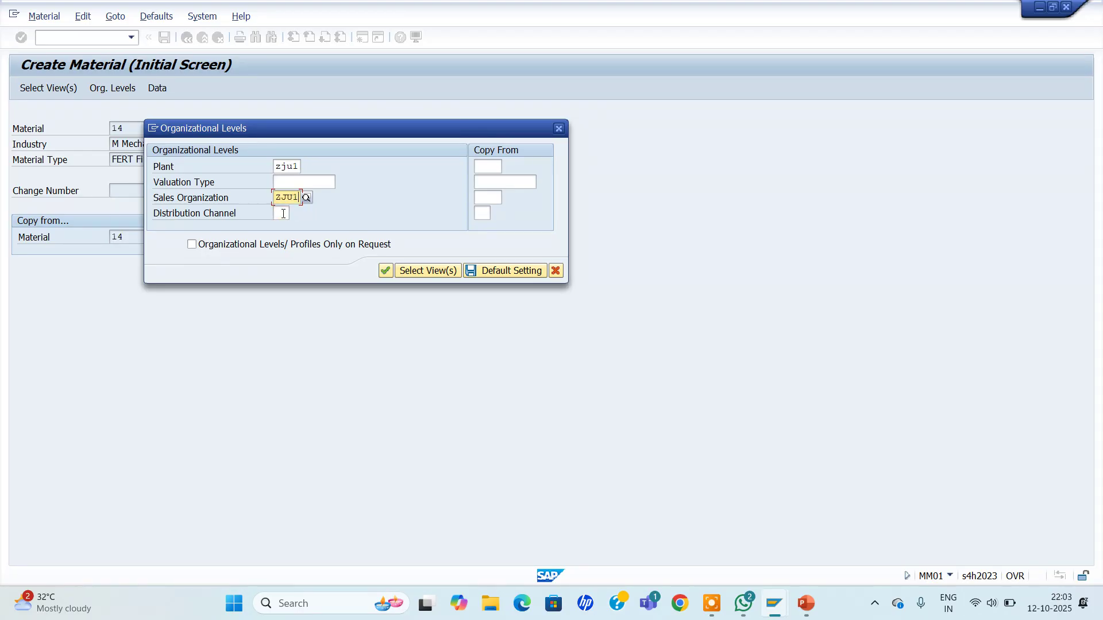
left_click(281, 213)
left_click(298, 167)
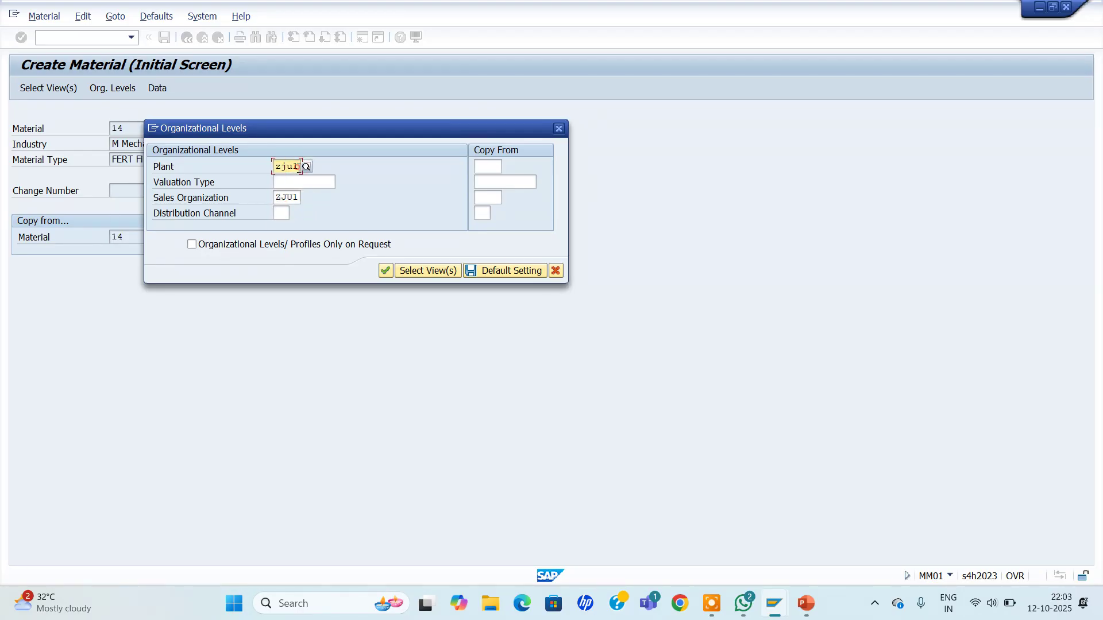
type("zju1")
key("BackSpace")
type("3")
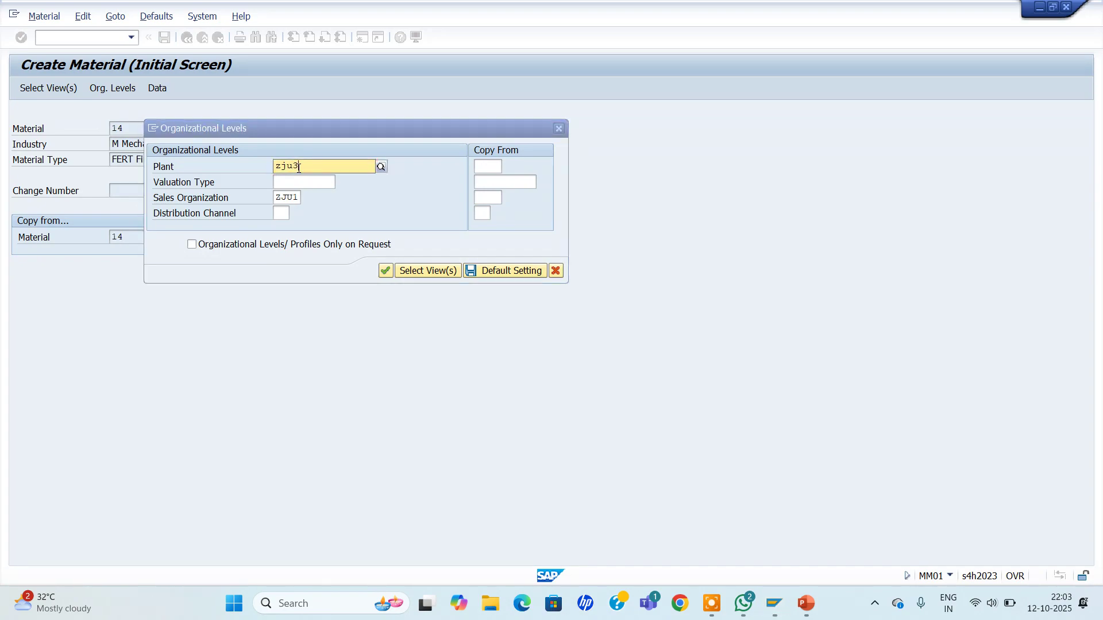
left_click(281, 214)
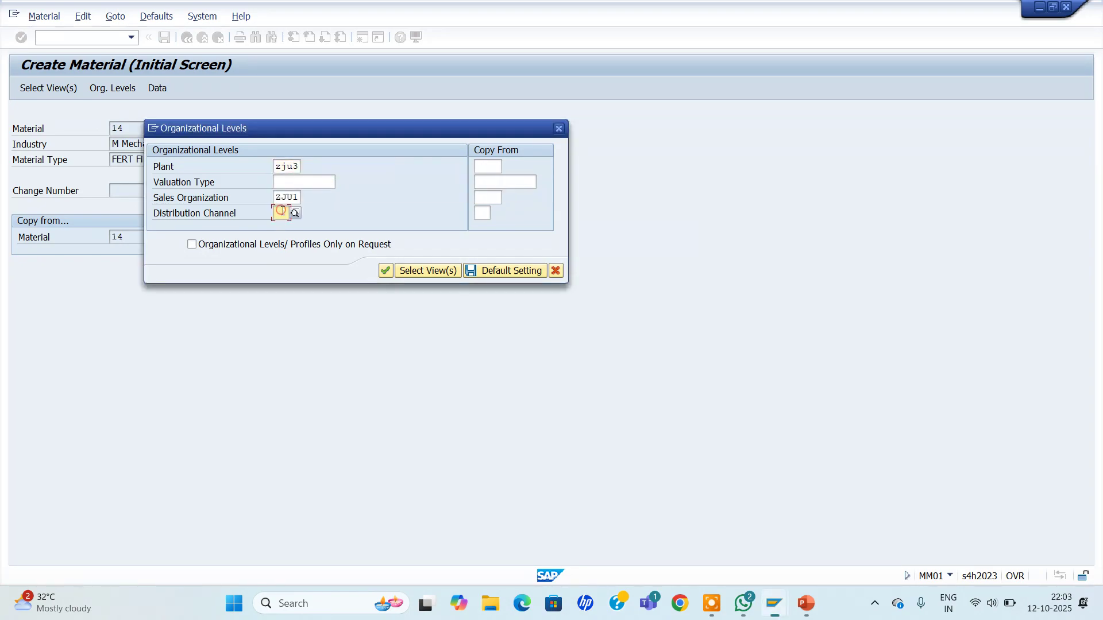
left_click(281, 225)
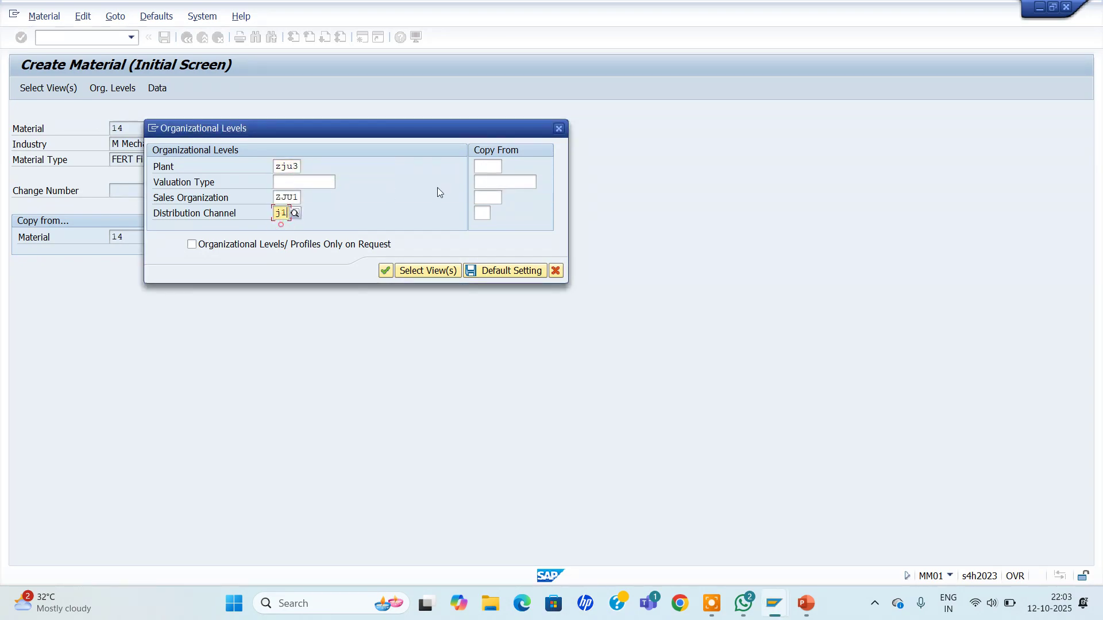
Step: Try to continue with plant ZJU1, sales organization ZJU1 and distribution channel J1 as copy source, and cancel the organizational levels
left_click(488, 166)
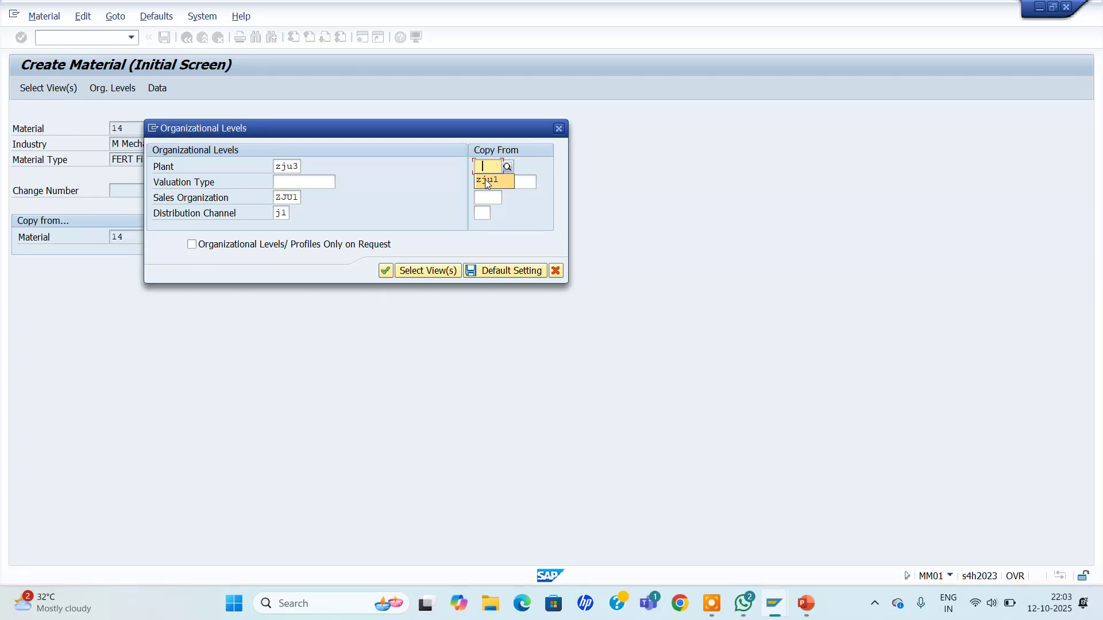
left_click(486, 182)
left_click(486, 198)
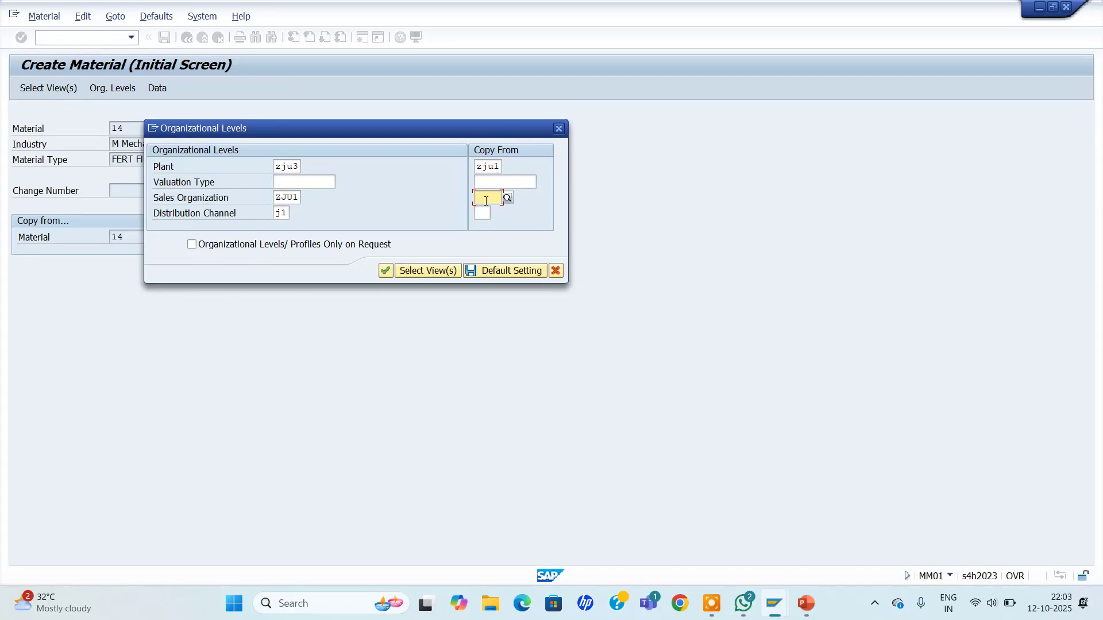
type("zju1")
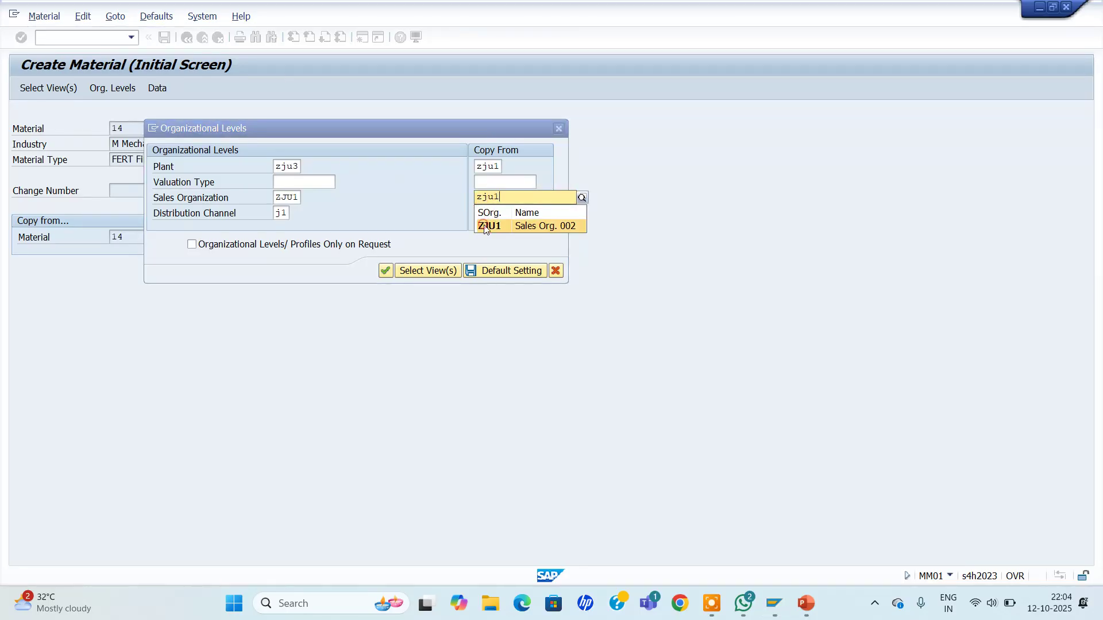
left_click(484, 227)
left_click(484, 212)
type("j1")
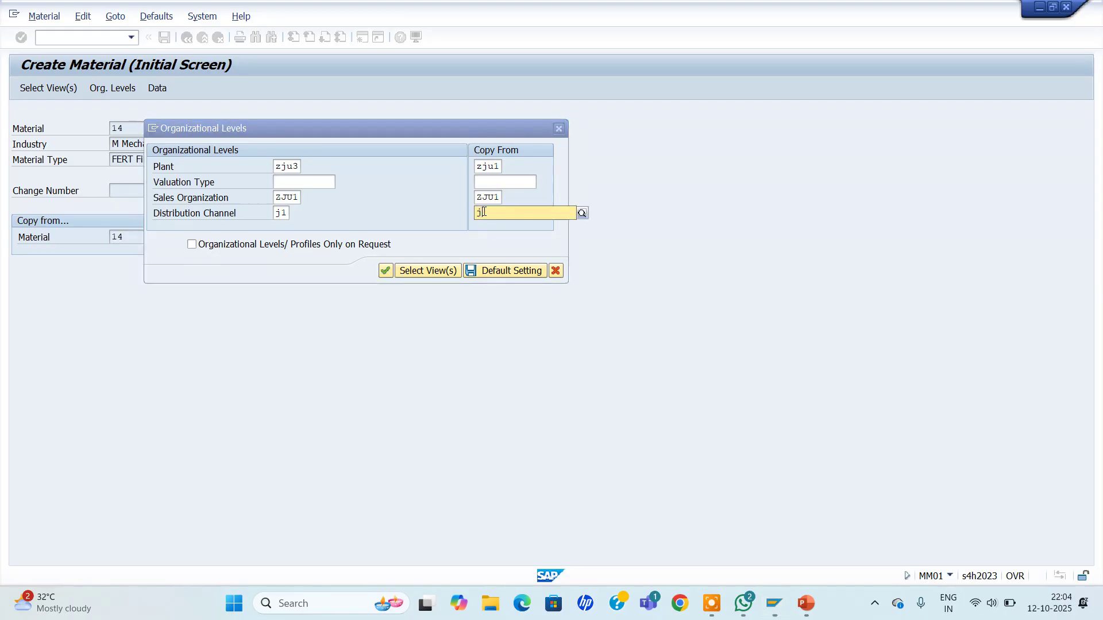
key("Return")
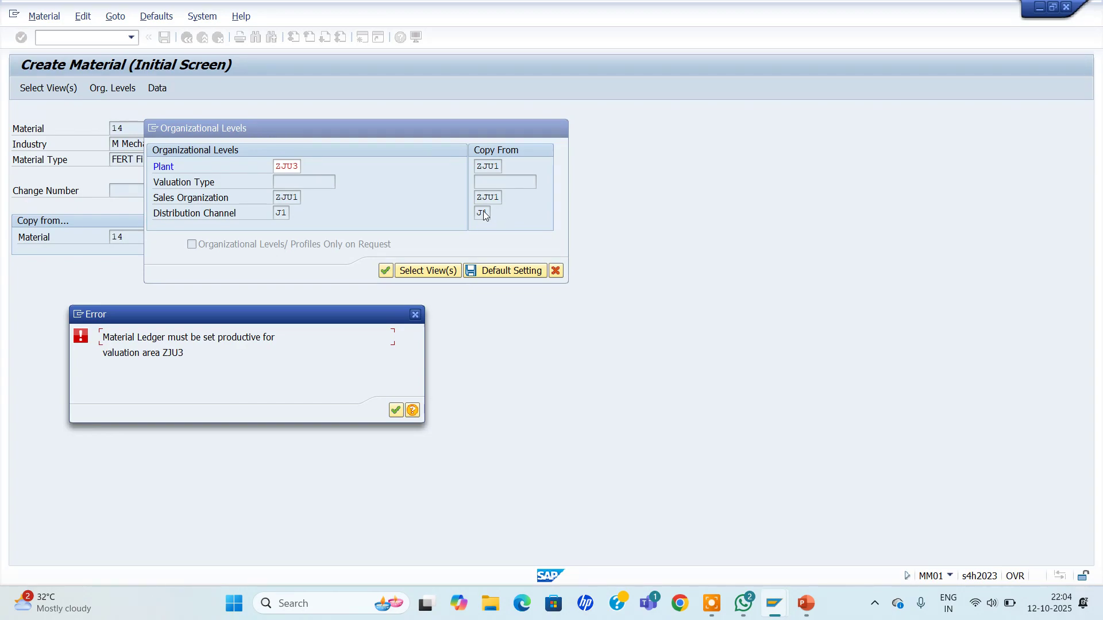
left_click(415, 315)
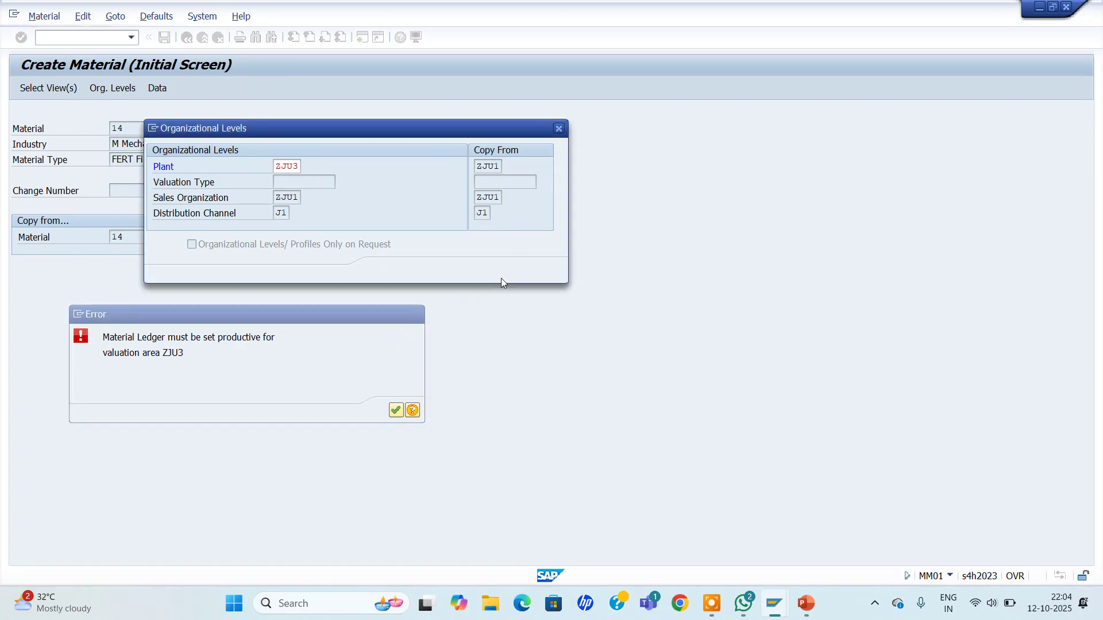
left_click(557, 272)
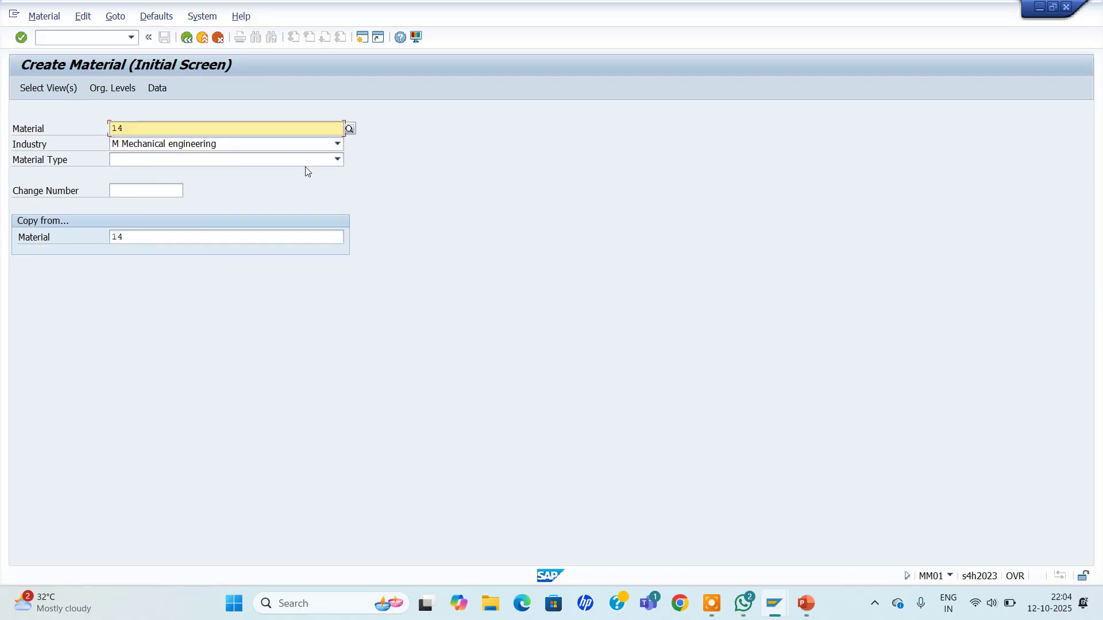
Step: Run transaction OMX1 and decline displaying the locked data
left_click(86, 36)
type("/nomx1")
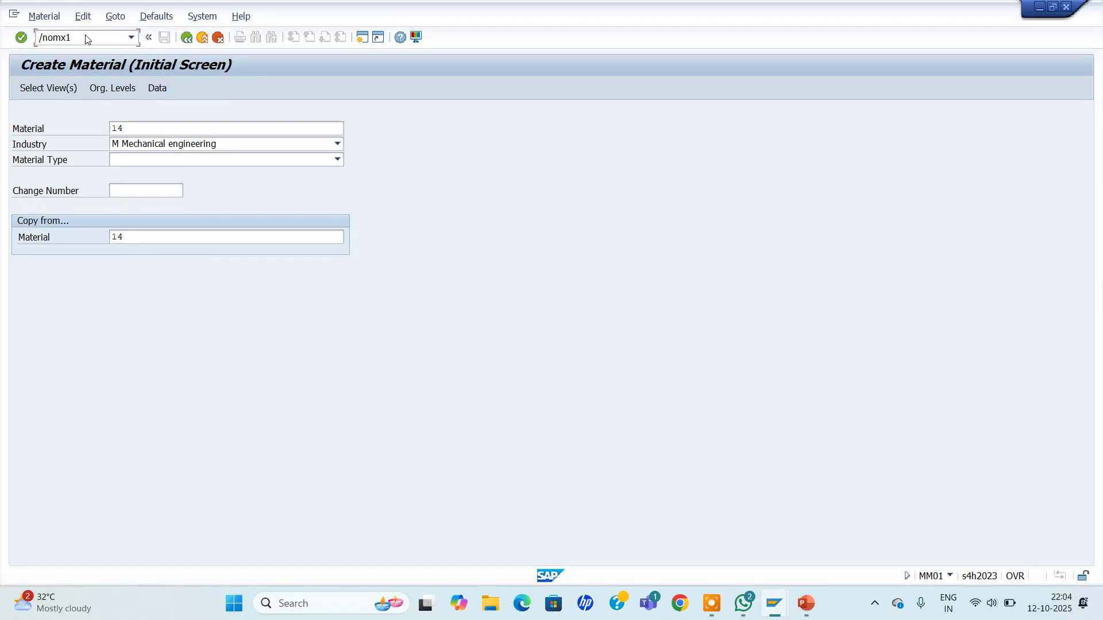
key("Return")
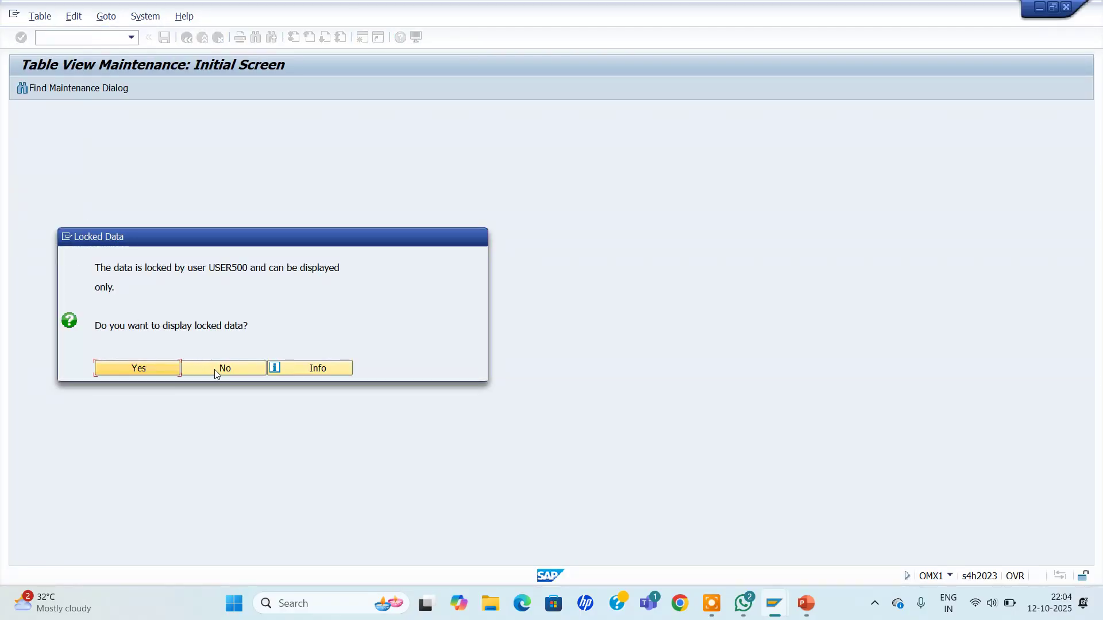
left_click(240, 371)
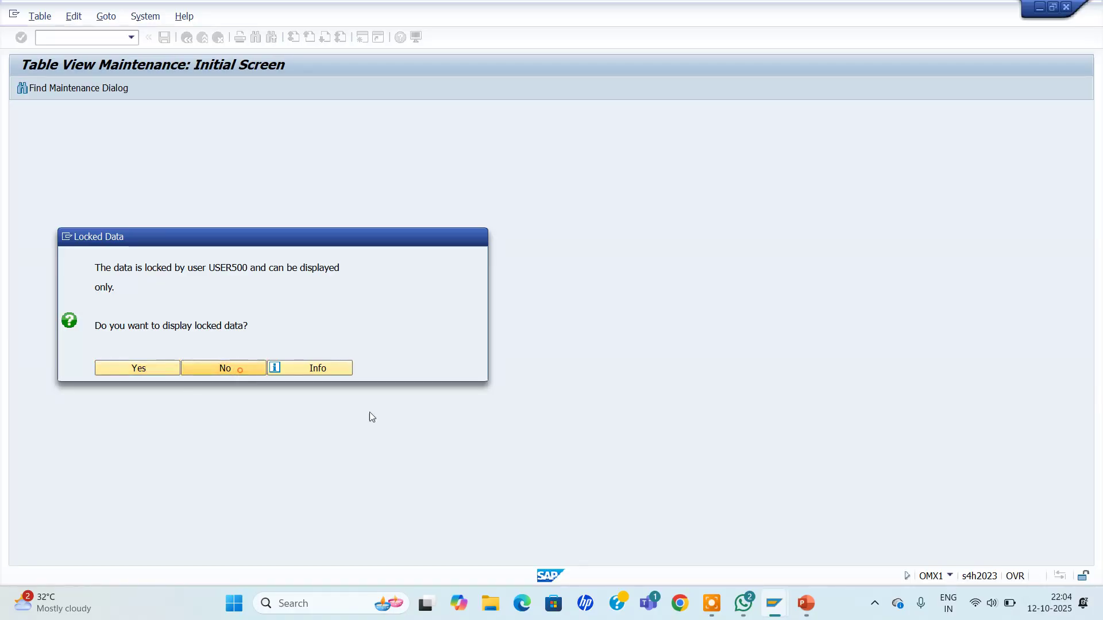
Step: Dismiss the broken-connection error of the other SAP GUI session without viewing its detailed description
mouse_move(774, 604)
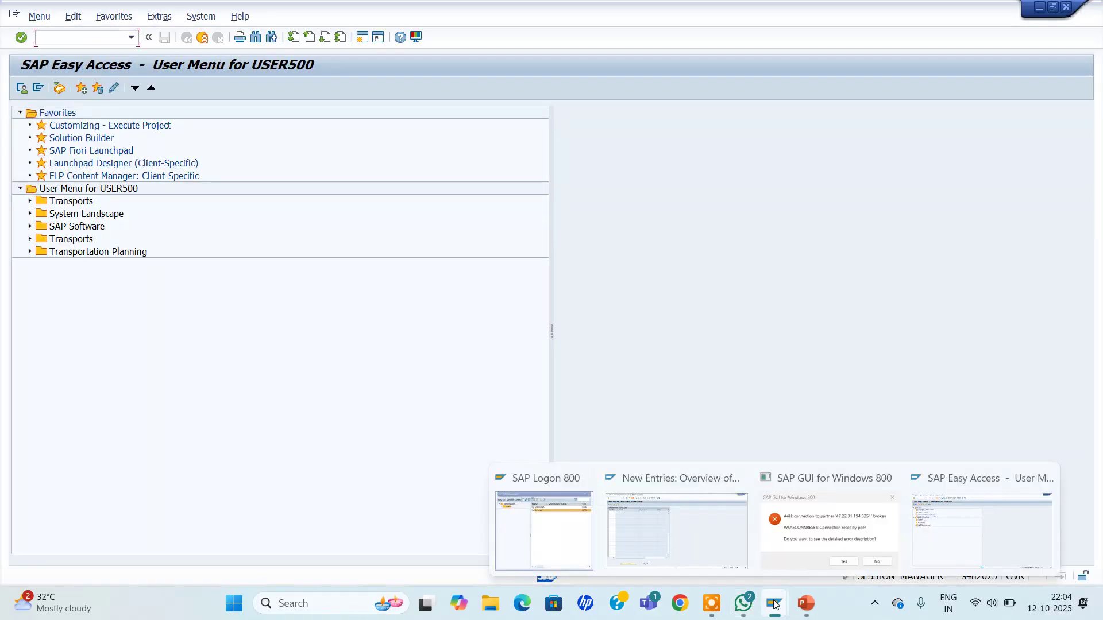
mouse_move(833, 537)
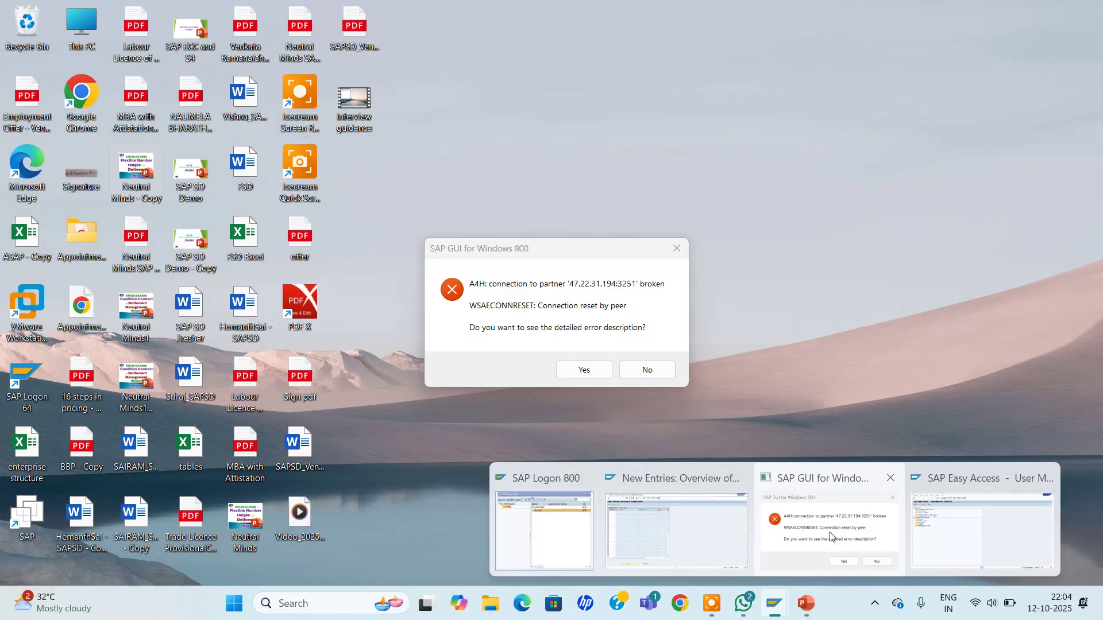
left_click(877, 566)
left_click(654, 368)
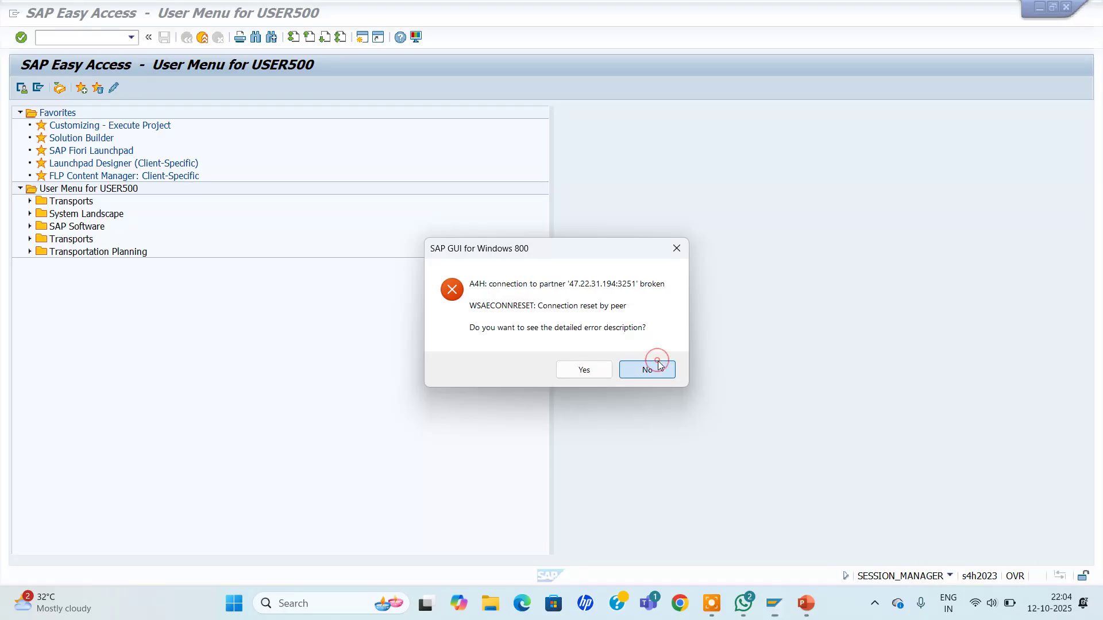
Step: Run transaction OMX1 again and display the locked material ledger activation data
type("om")
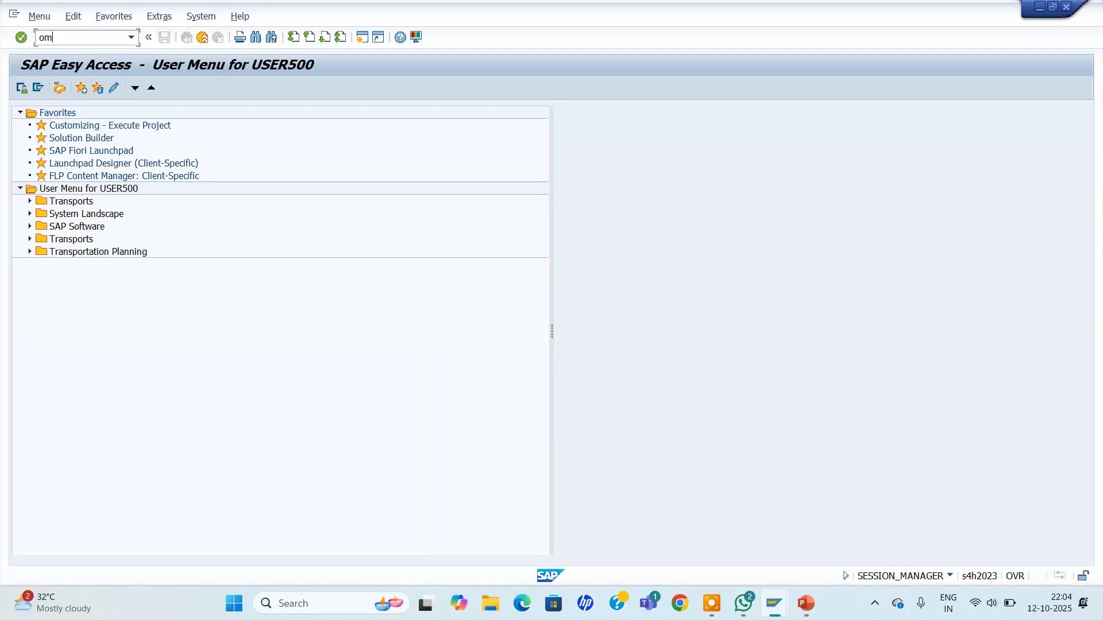
type("x")
key("Return")
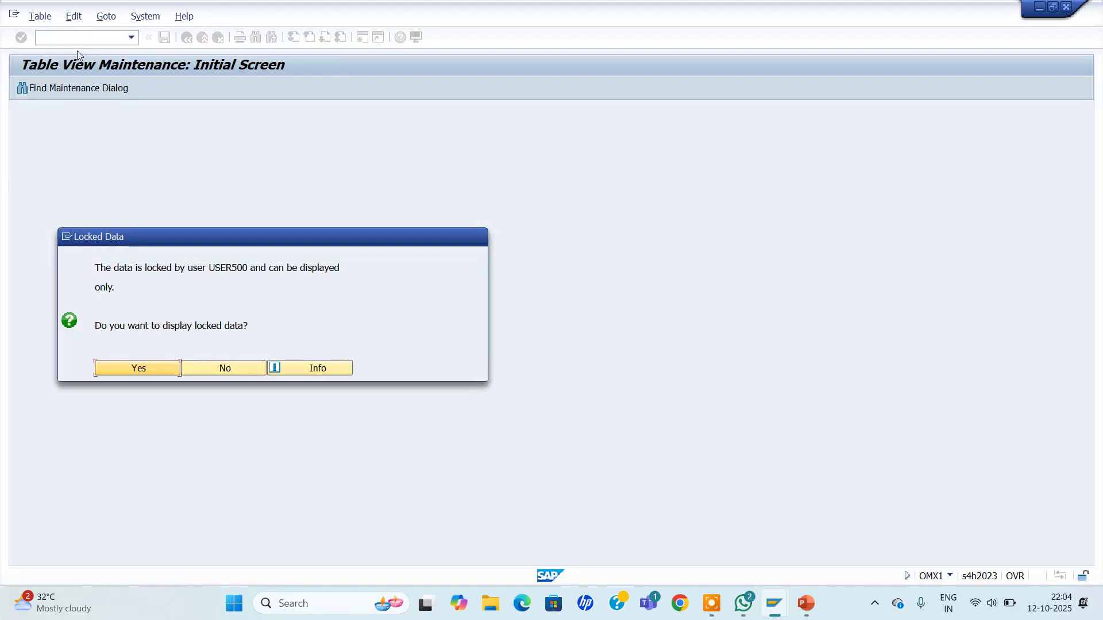
left_click(131, 371)
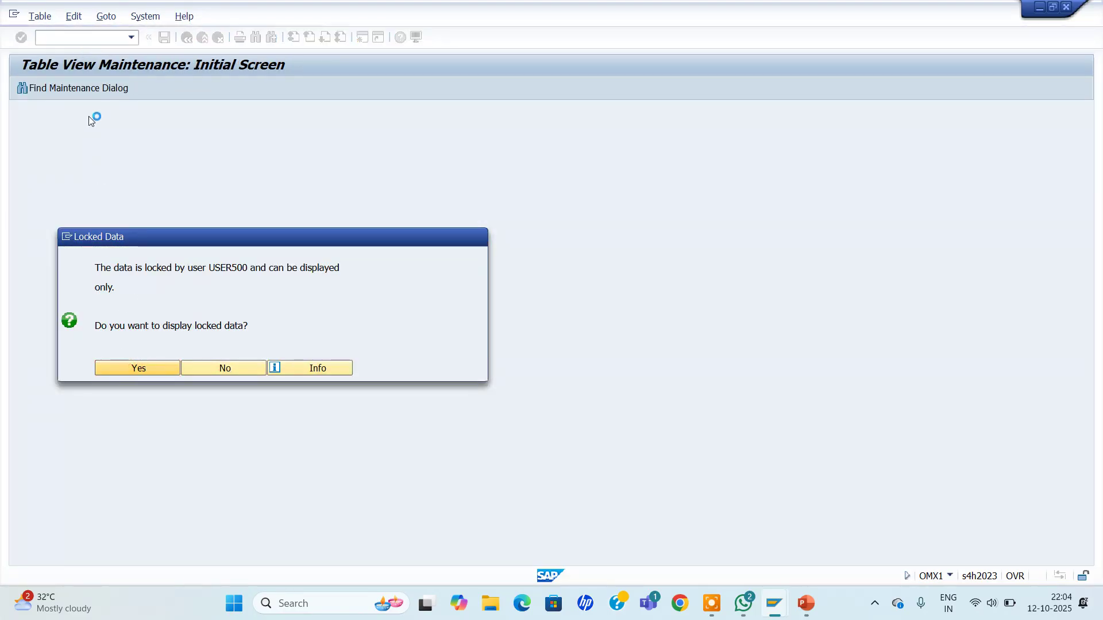
Step: Use transaction SM12 to find and delete all lock entries of the current user in client 500
left_click(68, 40)
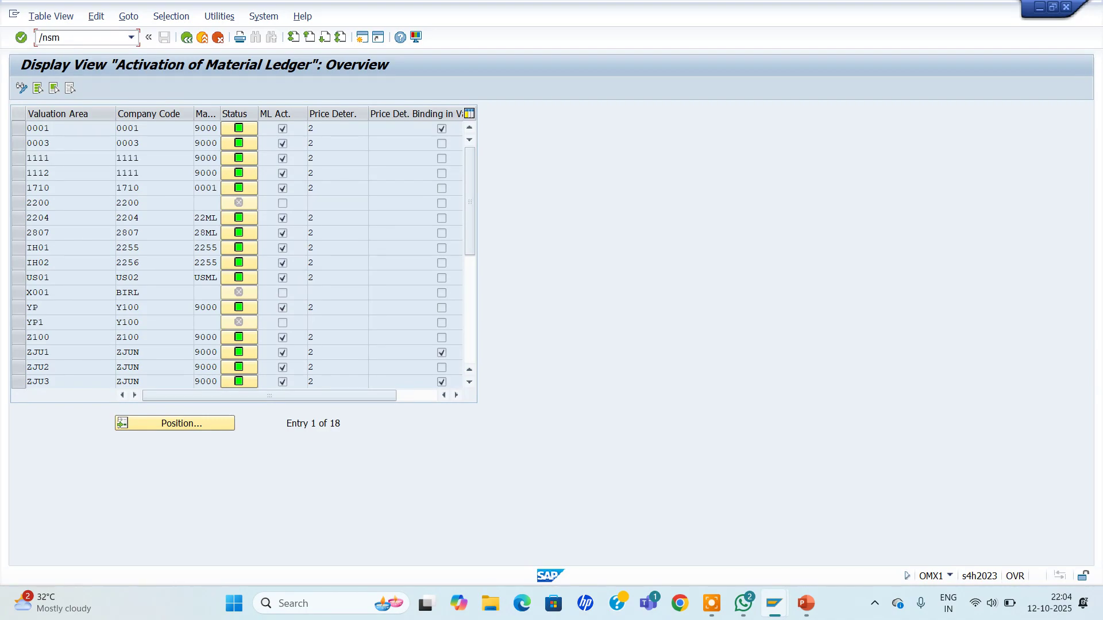
type("/nsm12")
key("Return")
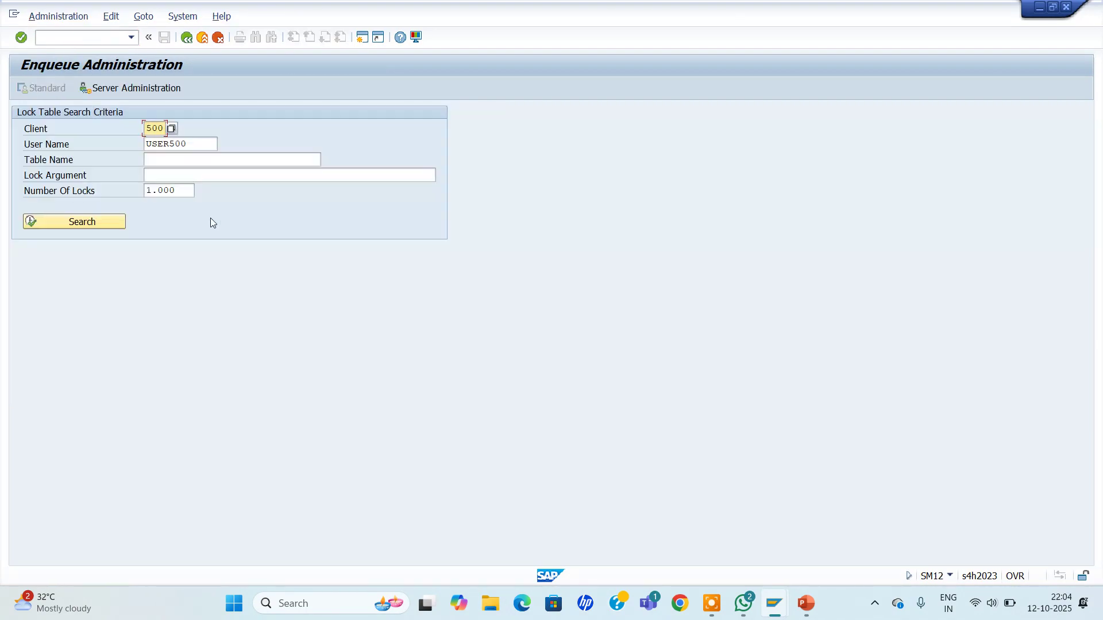
left_click(58, 222)
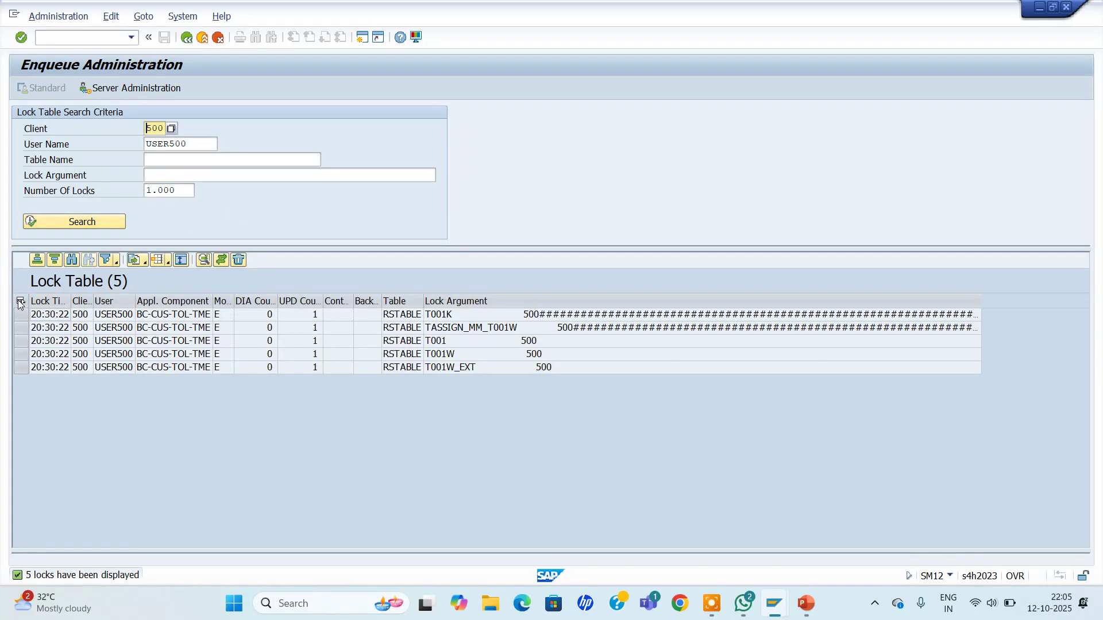
left_click(20, 302)
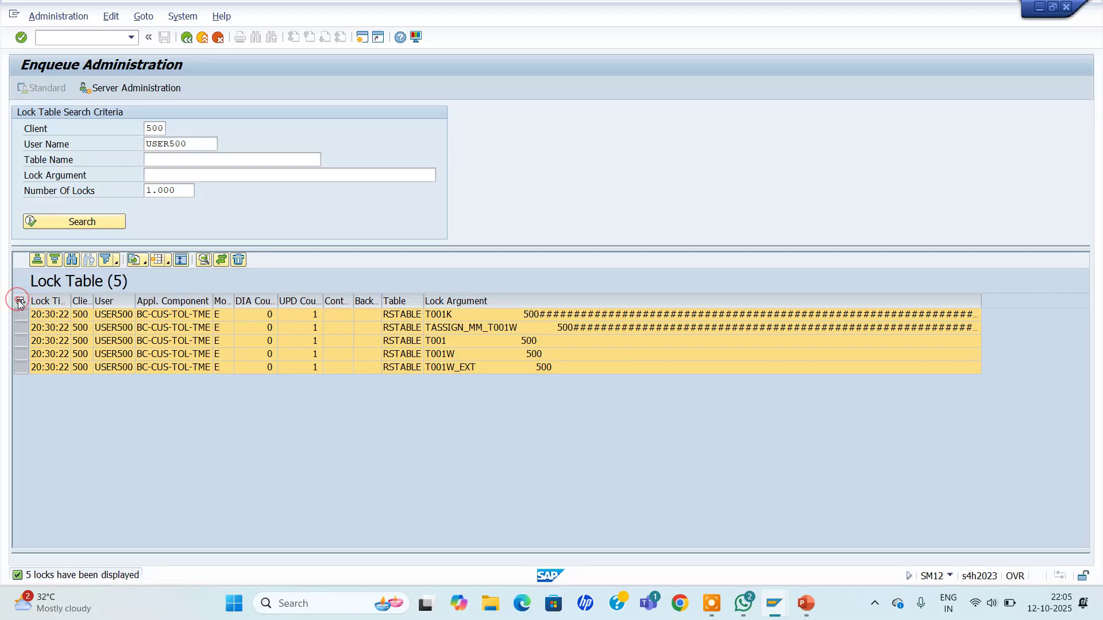
left_click(238, 260)
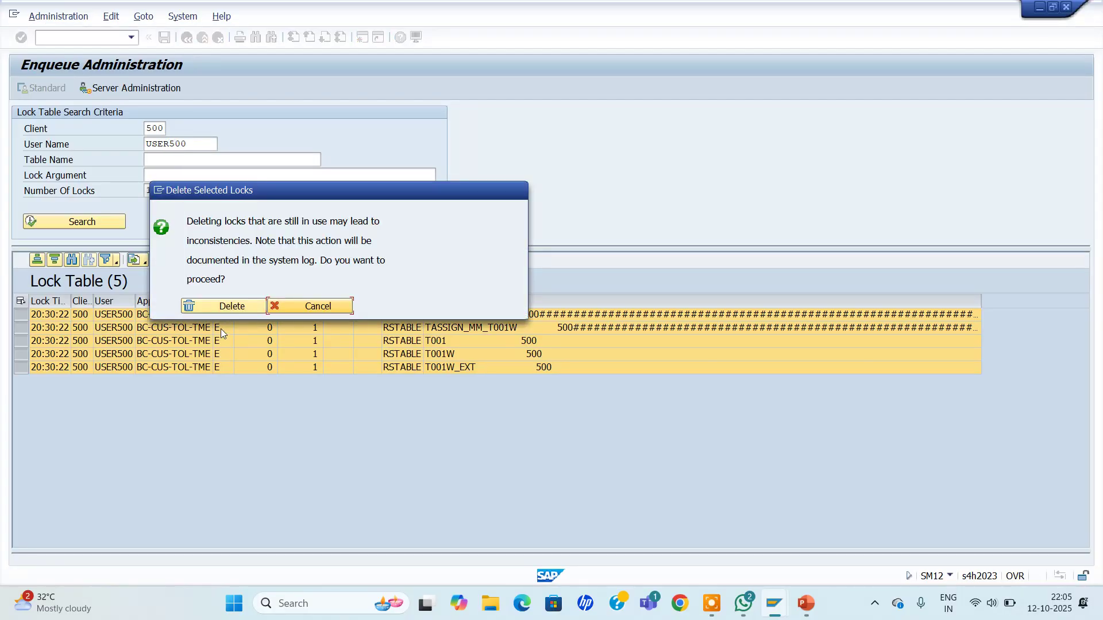
left_click(224, 308)
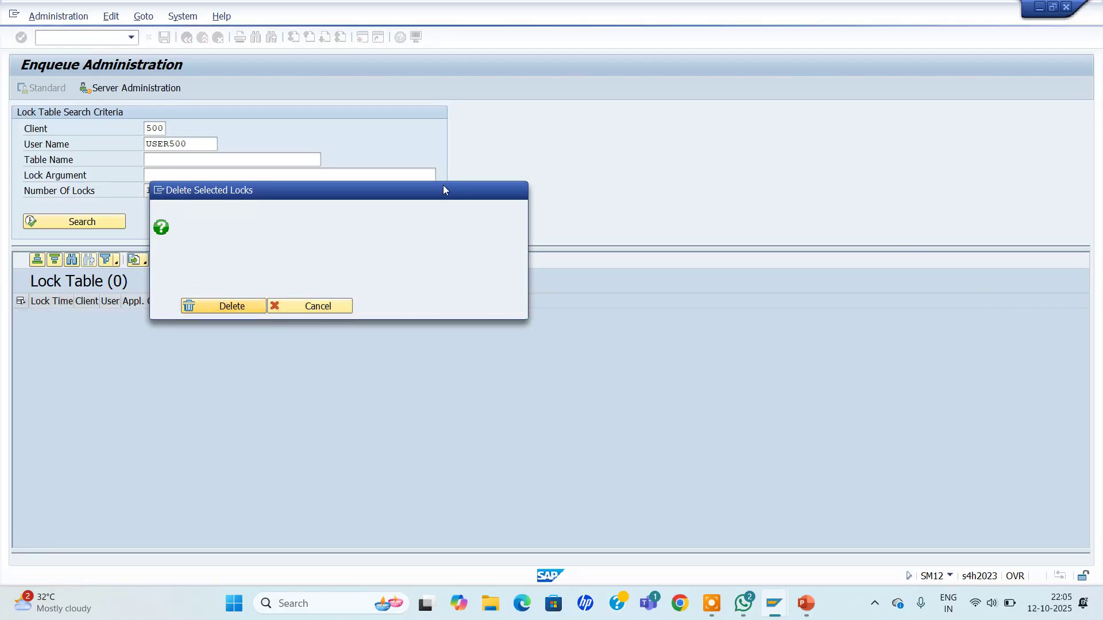
Step: Open the material ledger activation in change mode with transaction OMX1 and check the entry for valuation area ZJU3
left_click(89, 38)
type("/nomx1")
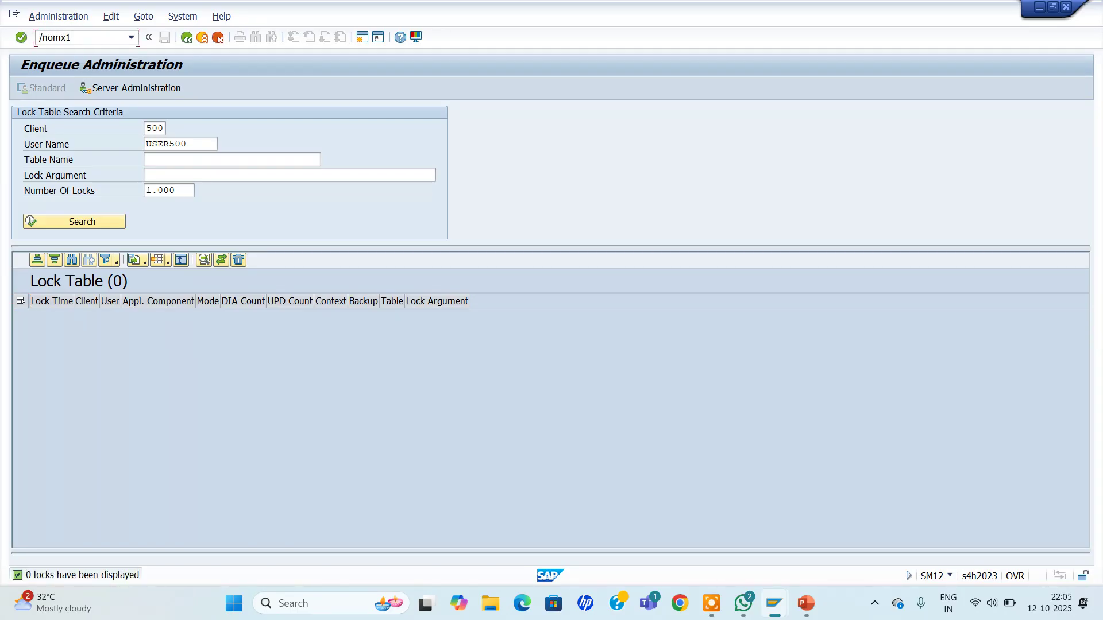
key("Return")
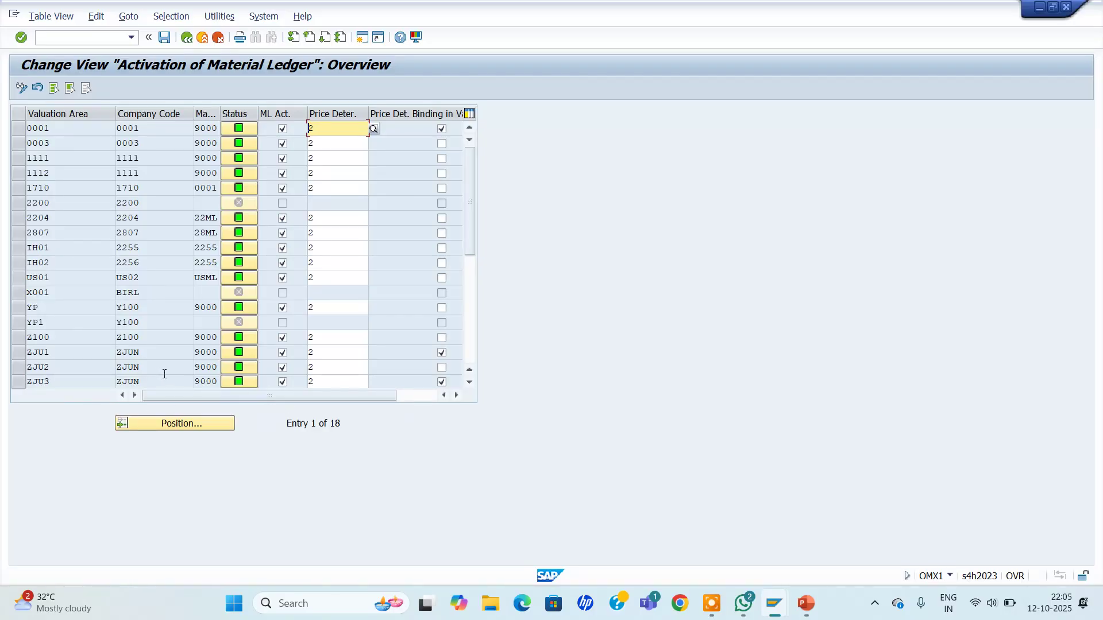
left_click(204, 383)
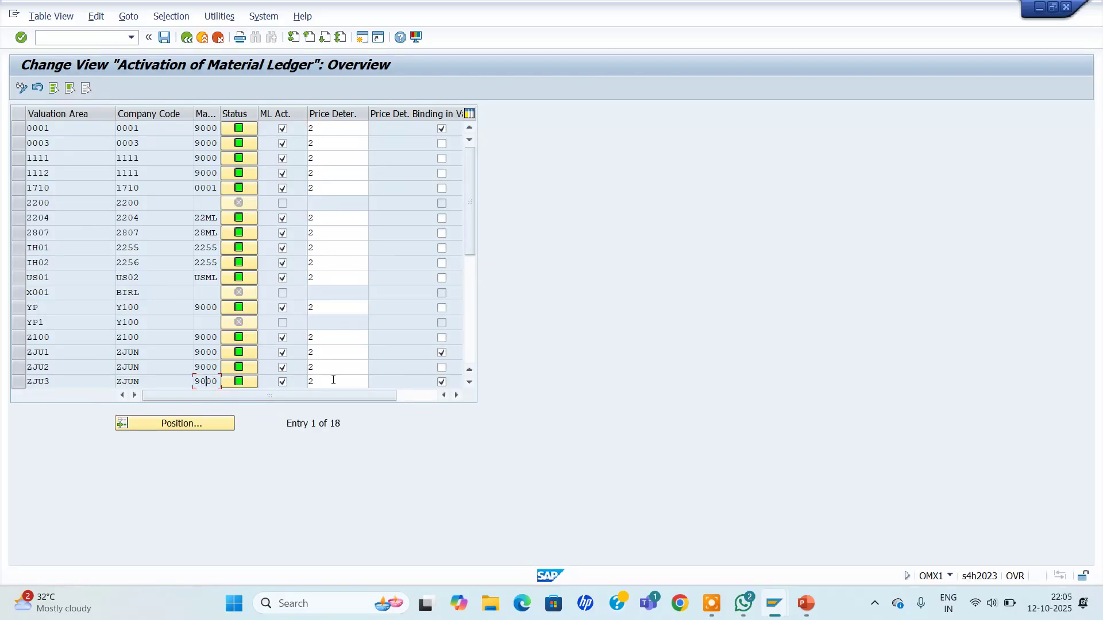
left_click(21, 382)
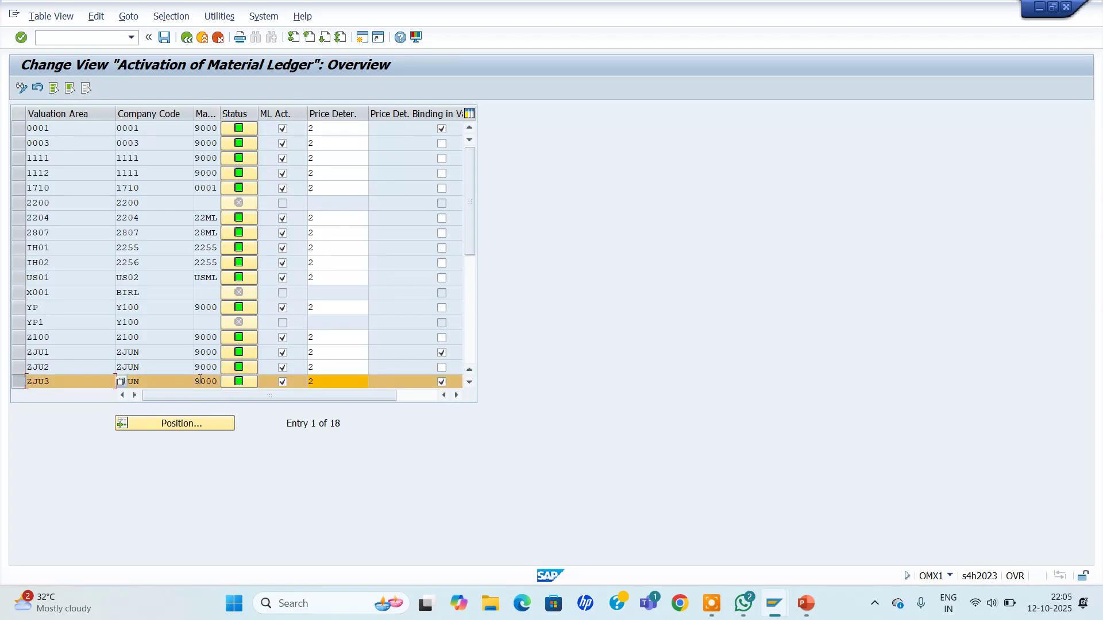
Step: Run transaction OMX2 to open the material ledger type definitions
left_click(215, 188)
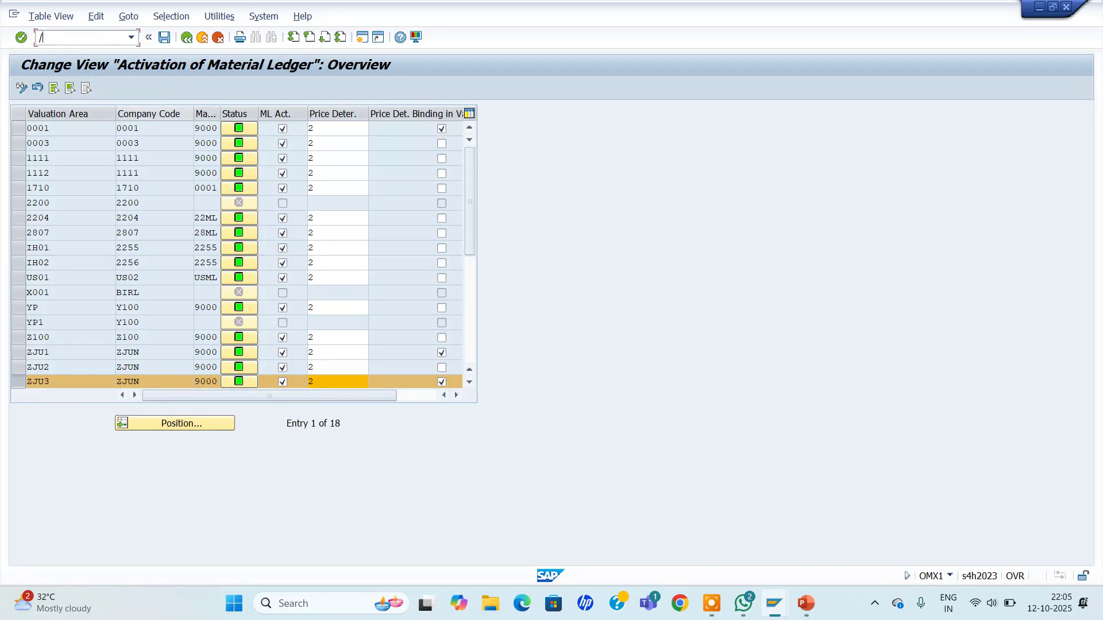
type("x2")
key("Return")
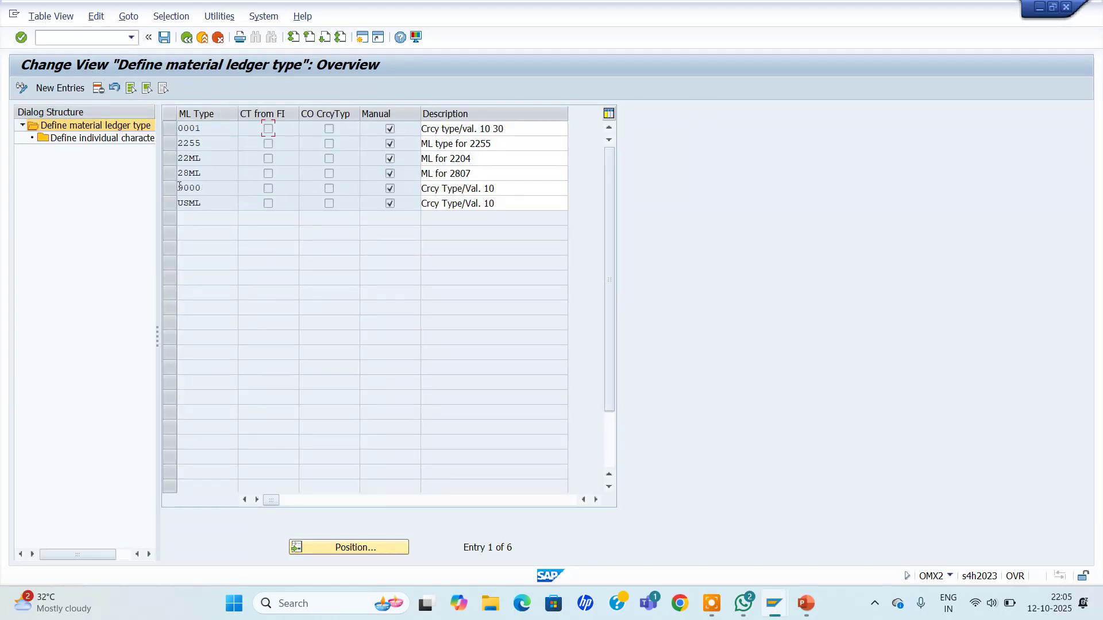
Step: Examine the individual characteristics of material ledger types 9000, 0001 and 2255, and leave the type definitions
left_click(170, 190)
left_click(98, 139)
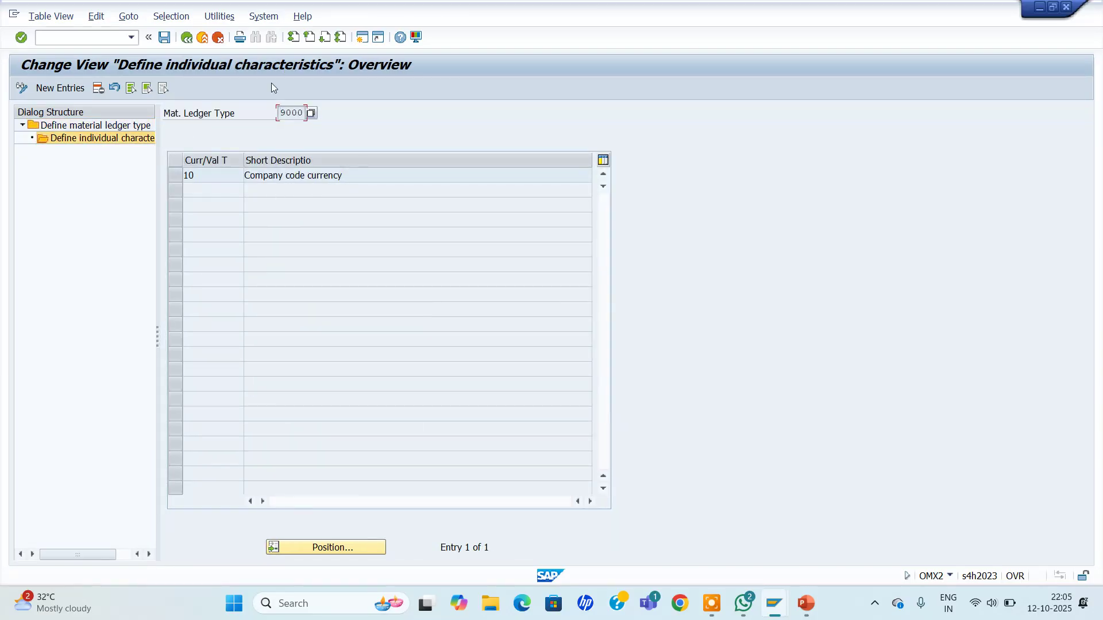
left_click(192, 39)
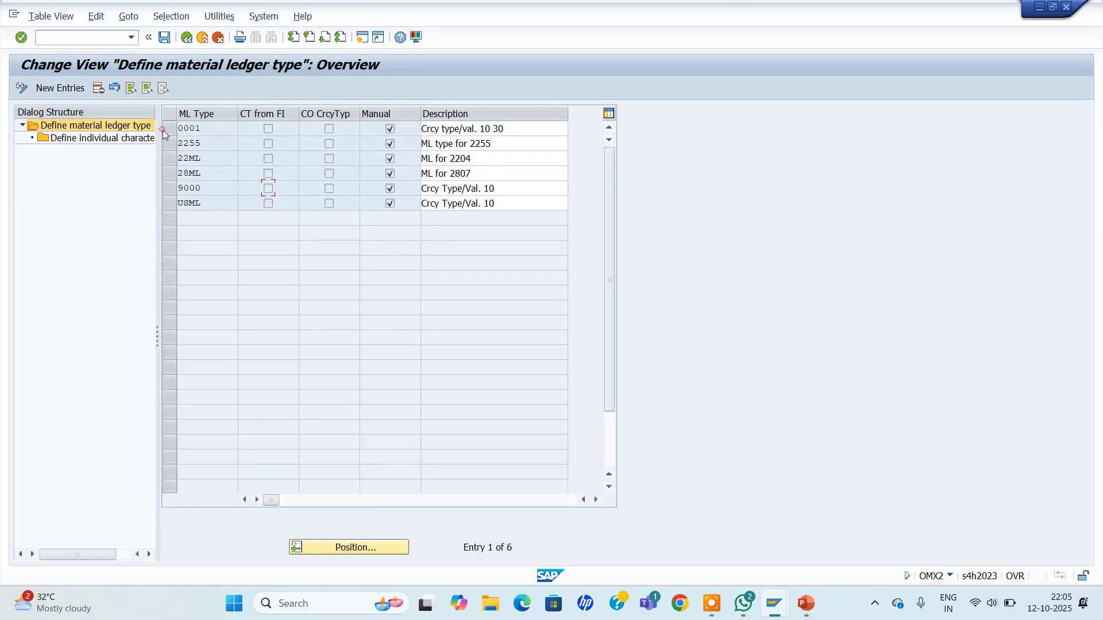
left_click(168, 128)
double_click(106, 142)
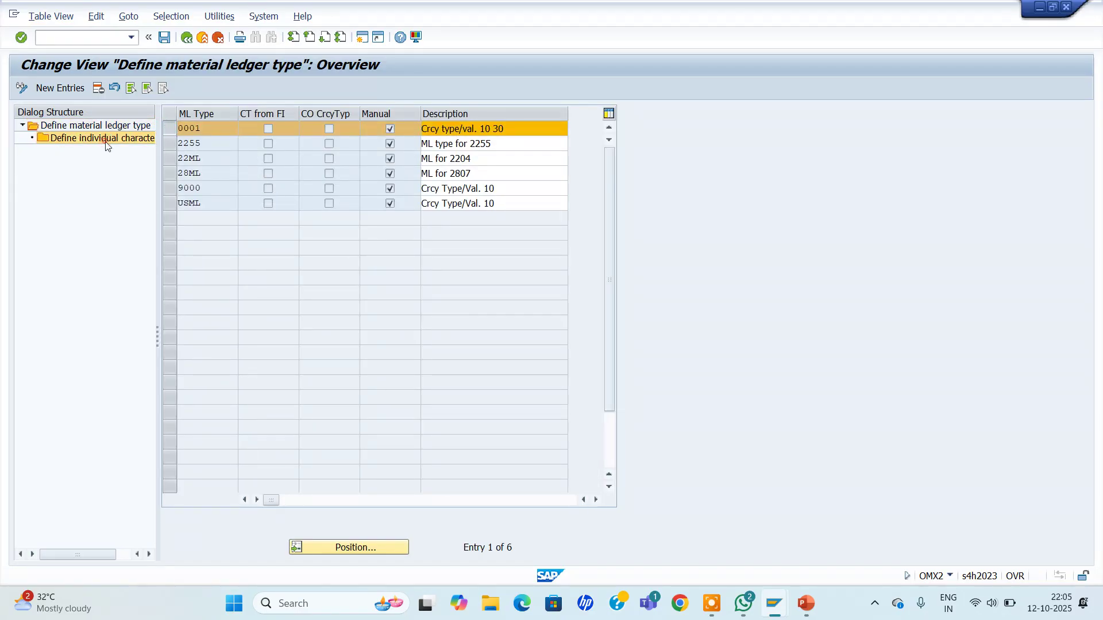
left_click(186, 39)
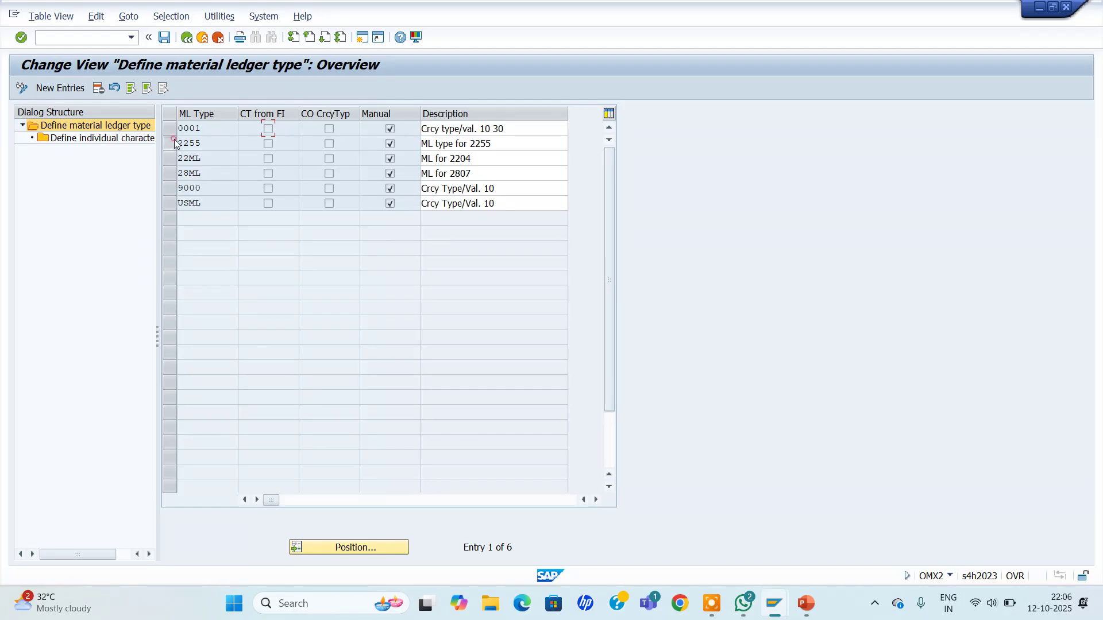
left_click(170, 144)
double_click(108, 139)
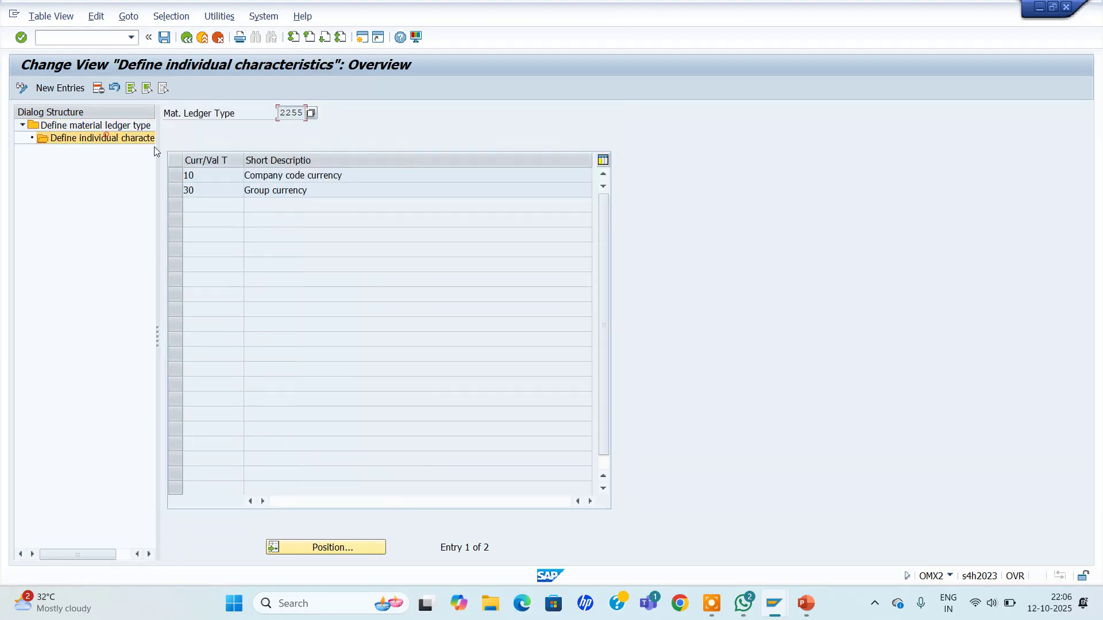
left_click(187, 37)
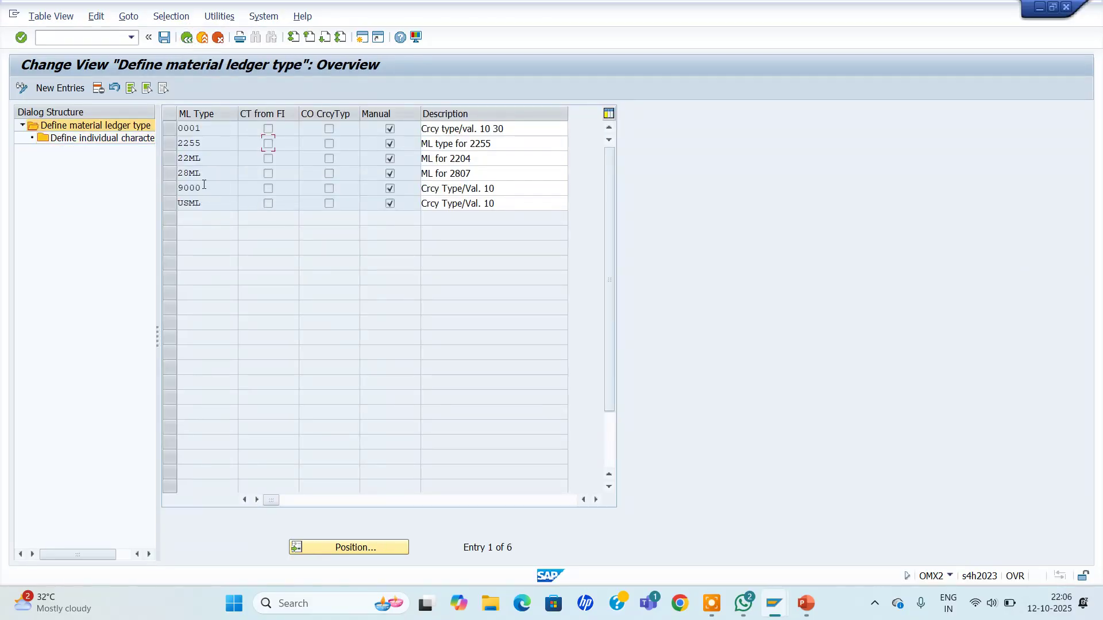
left_click(170, 188)
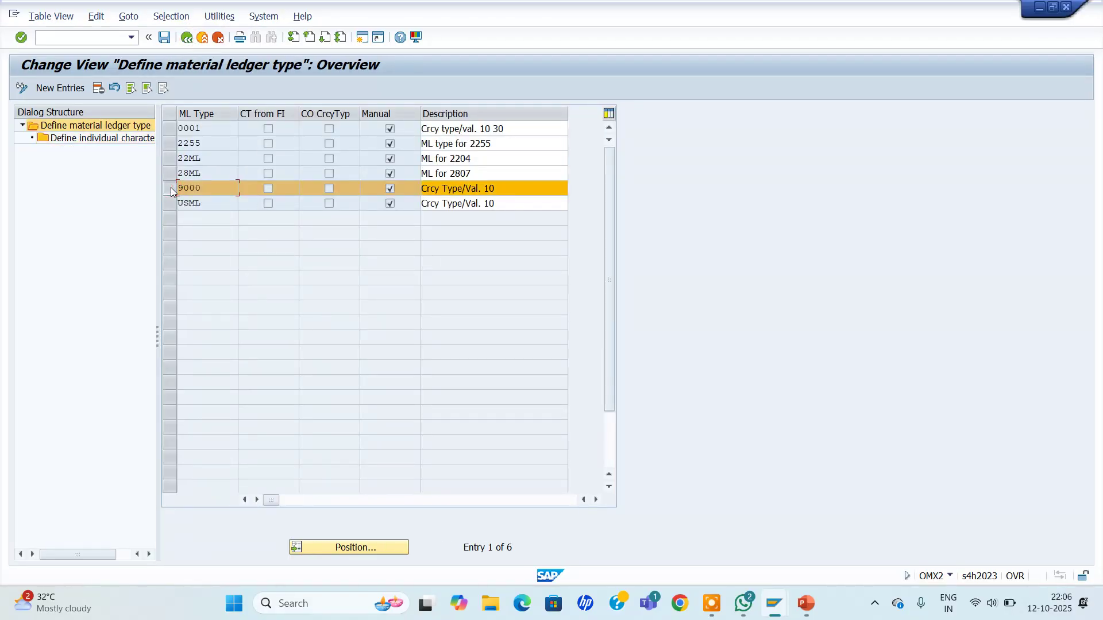
left_click(220, 129)
left_click(209, 189)
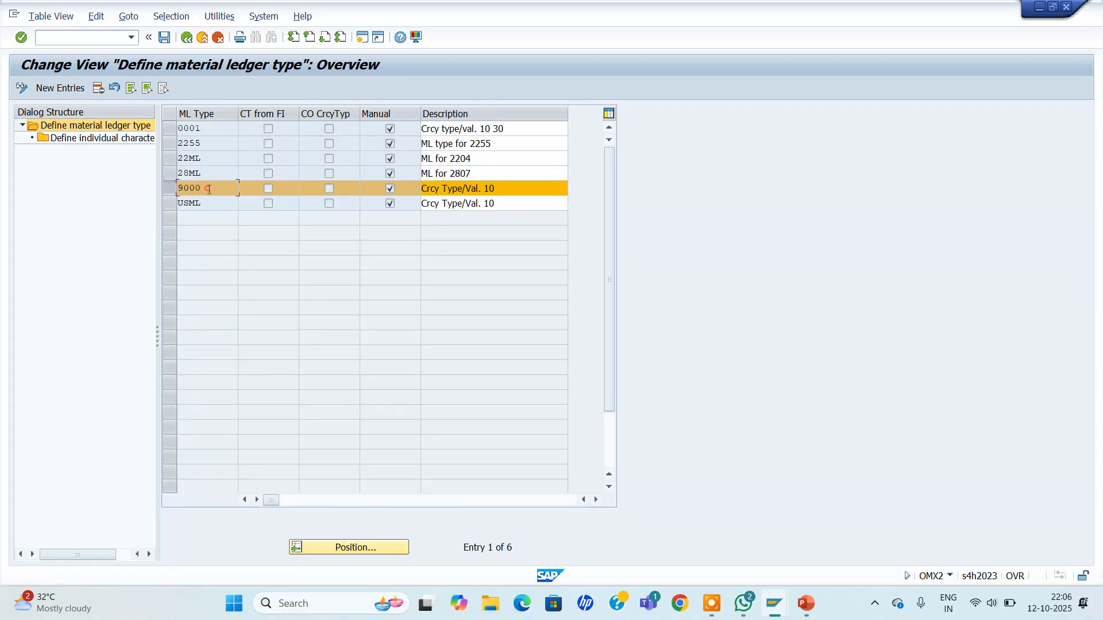
left_click(186, 38)
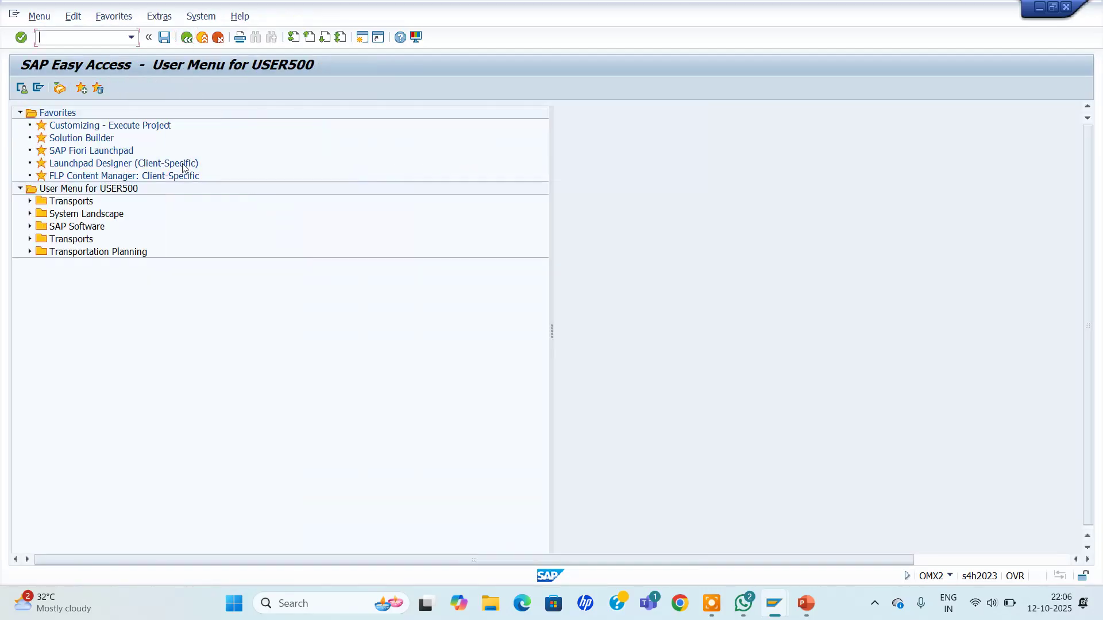
Step: Run transaction OMX3 and check the material ledger type assigned to valuation area ZJU3
left_click(99, 40)
type("/nom")
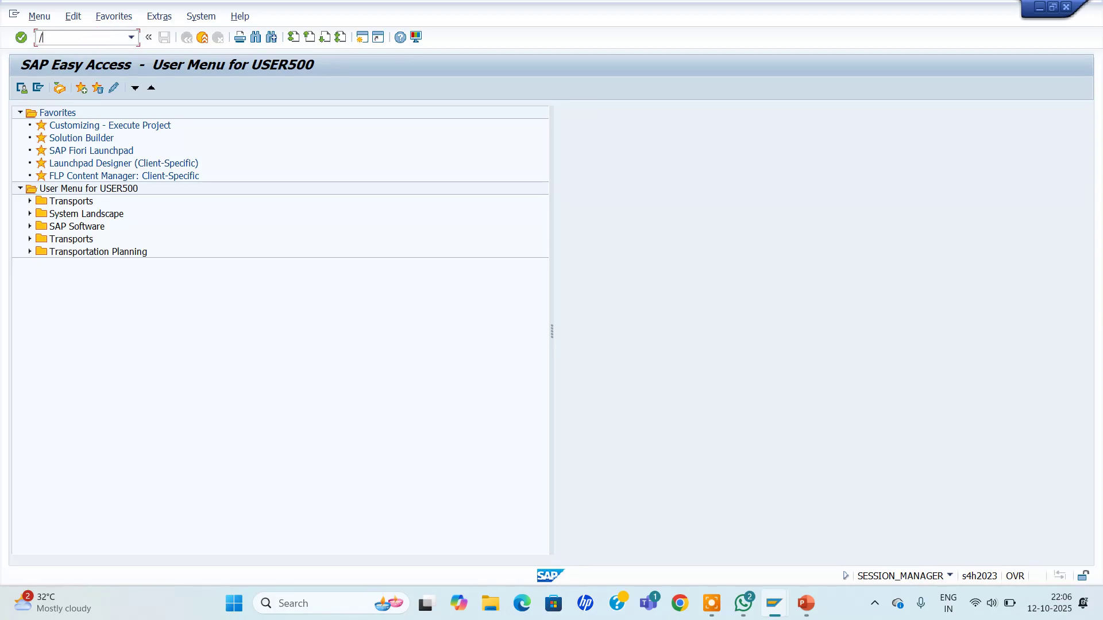
type("x3")
key("Return")
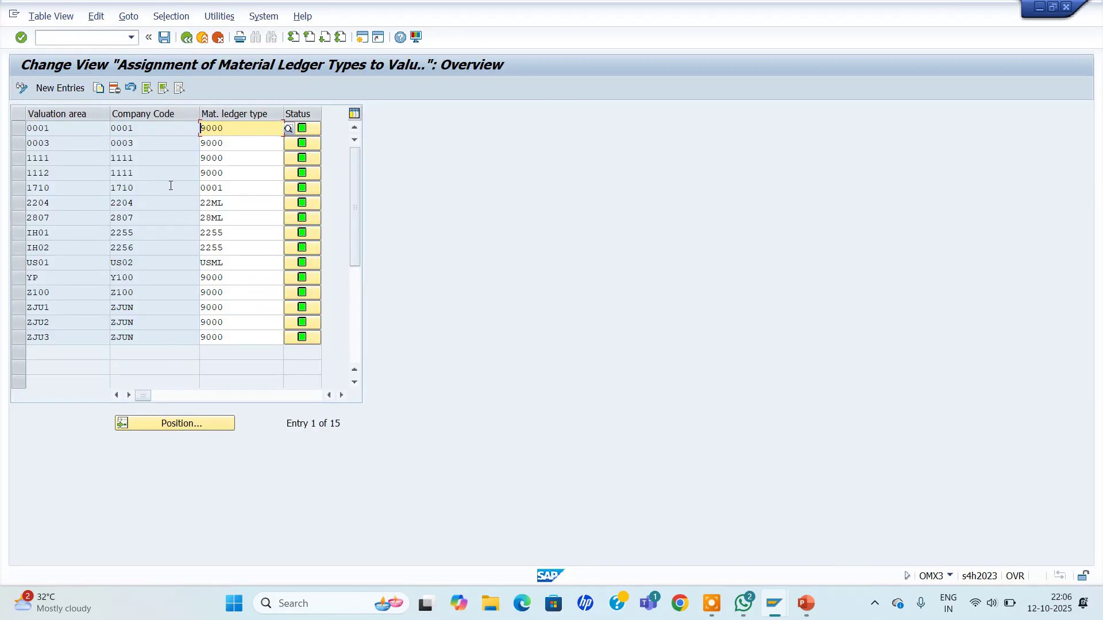
left_click(71, 337)
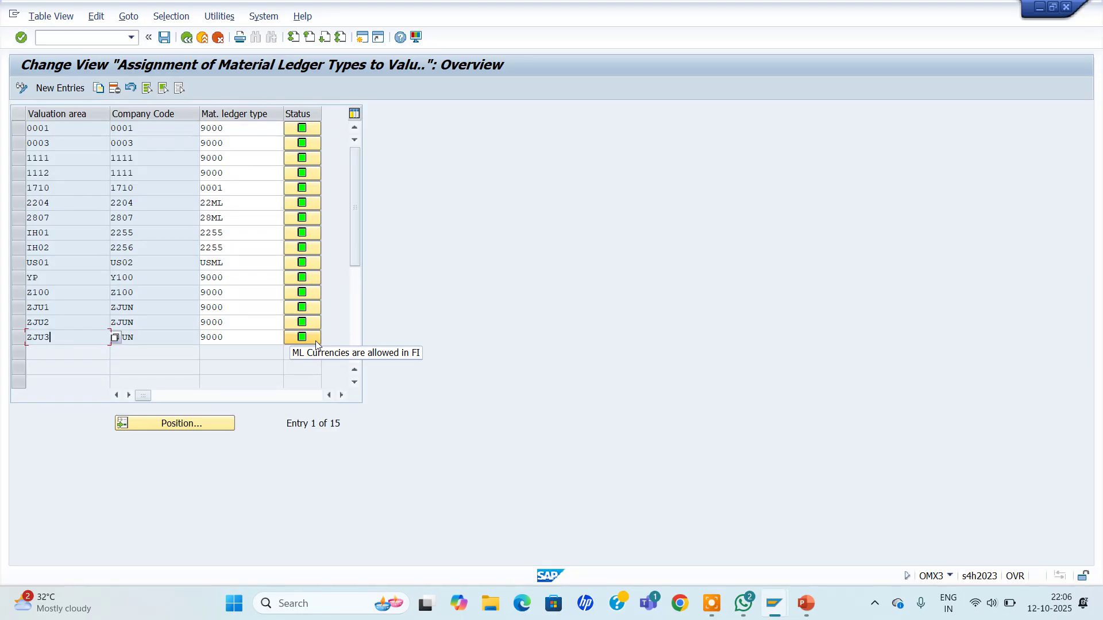
left_click(261, 338)
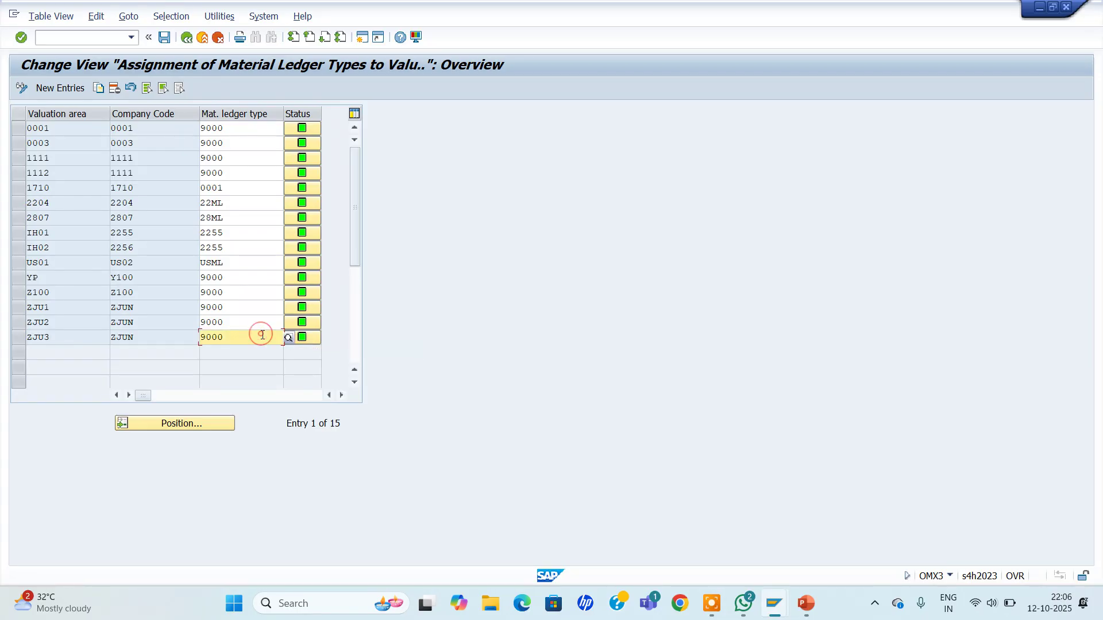
Step: Run transaction OMX1, check the price determination setting of valuation area ZJU3, and return to the start screen
left_click(110, 38)
type("/nom")
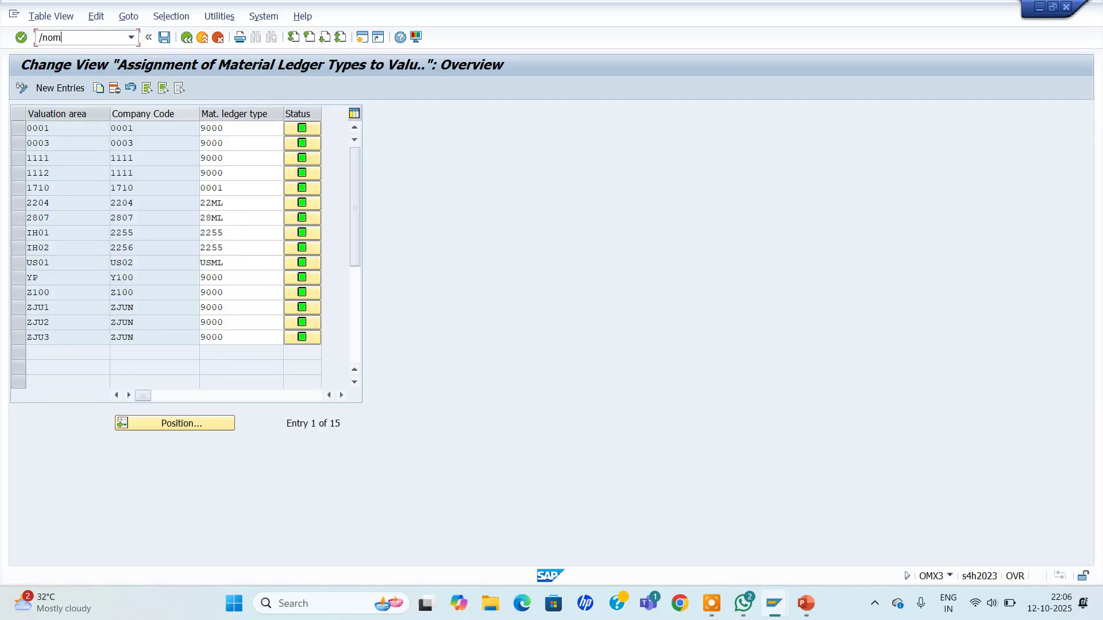
type("x1")
key("Return")
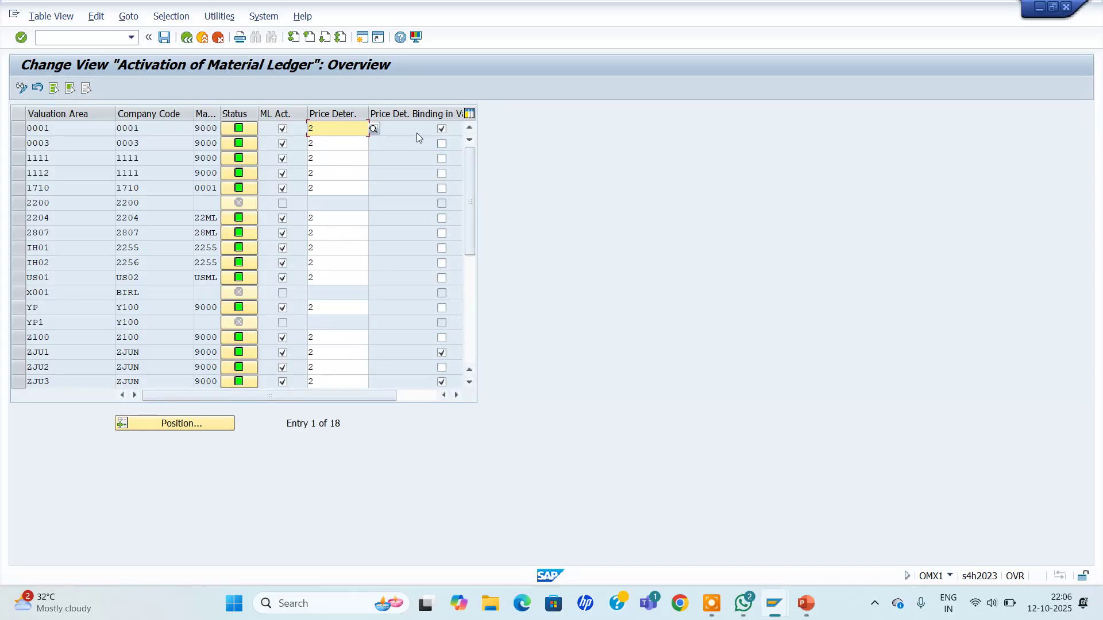
left_click(314, 383)
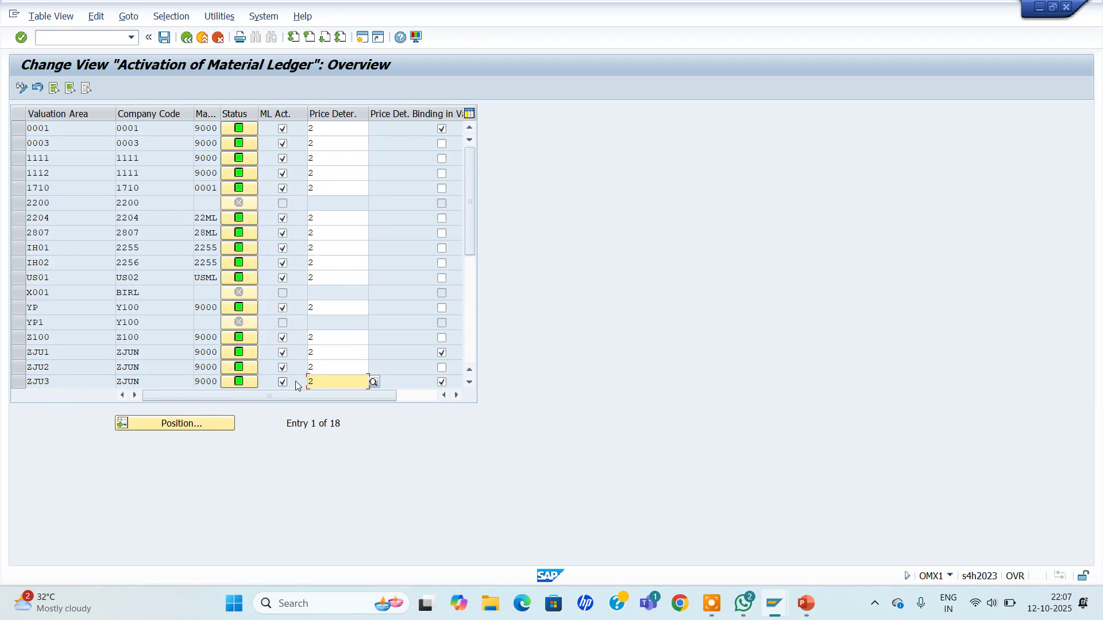
left_click(186, 38)
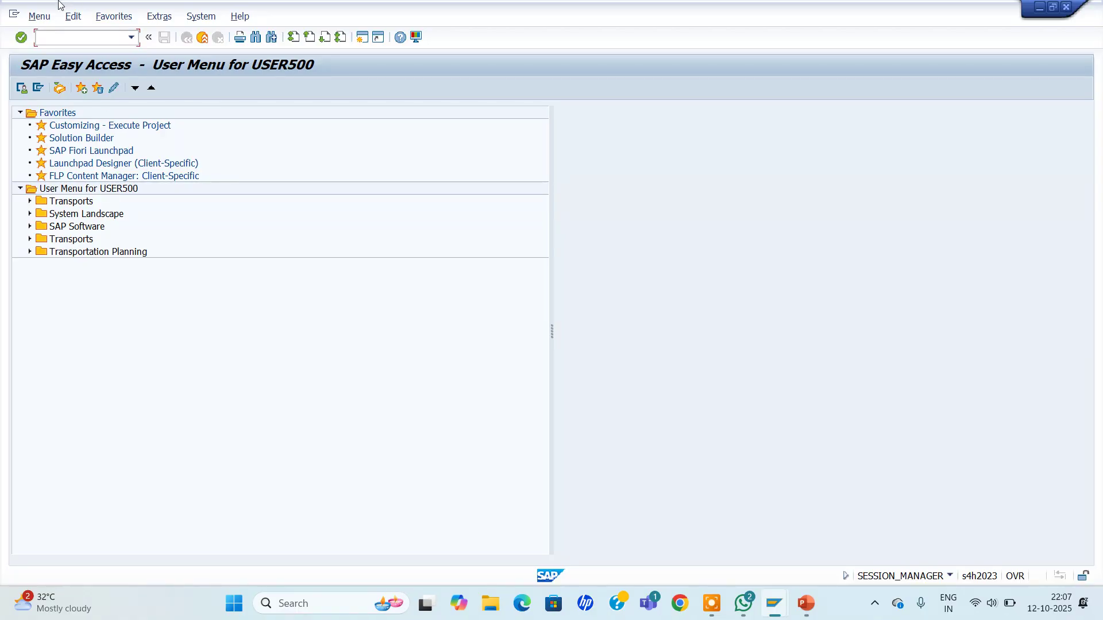
Step: Run transaction CKMSTART for plant ZJU3 with Test Run switched off and Background Processing kept on
type("ckmstart")
key("Return")
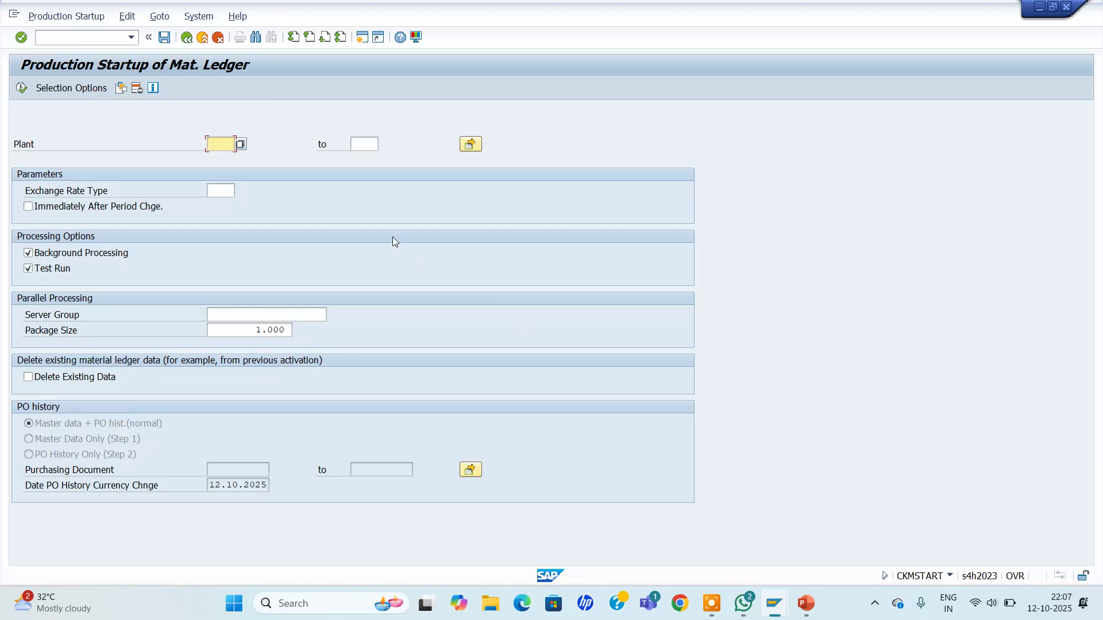
type("zju3")
key("Return")
left_click(28, 268)
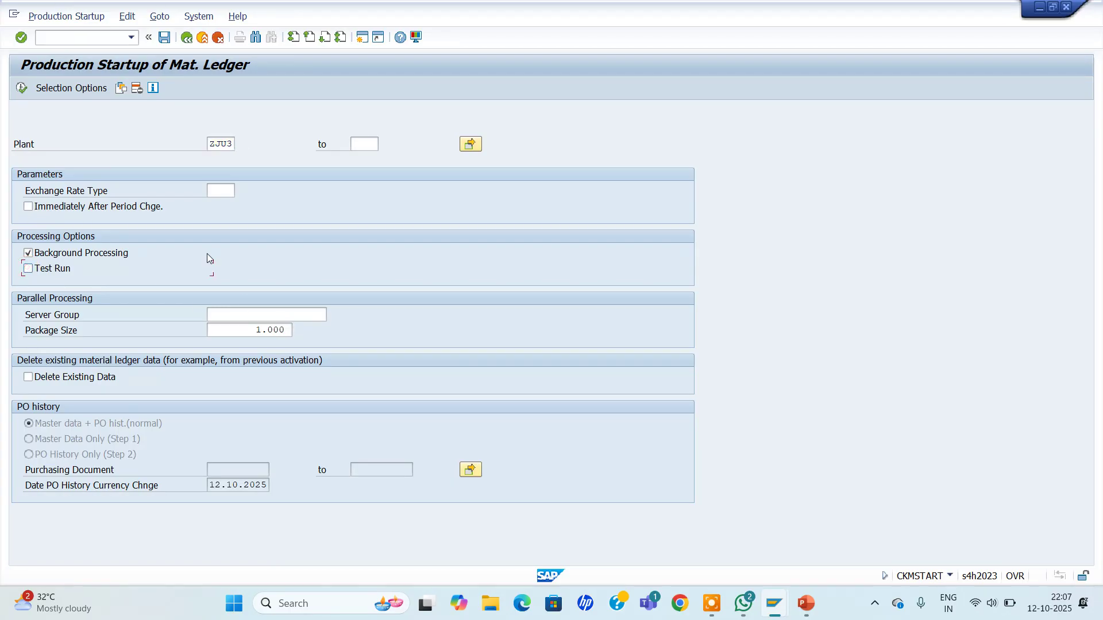
left_click(23, 91)
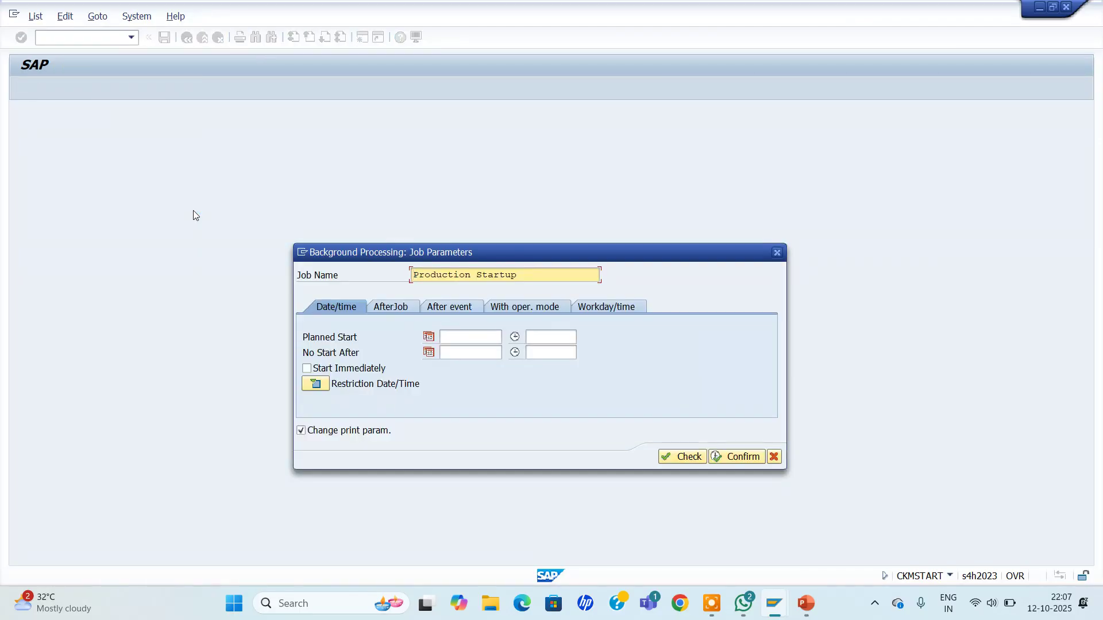
Step: Schedule the production startup background job to start immediately, check its parameters and confirm it
left_click(328, 366)
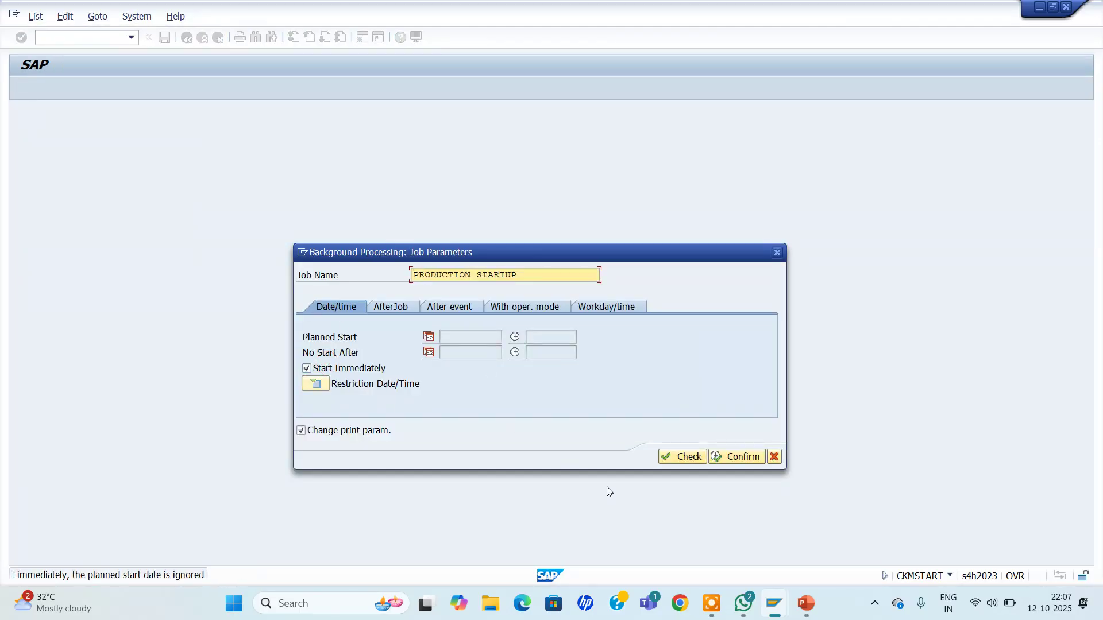
left_click(694, 460)
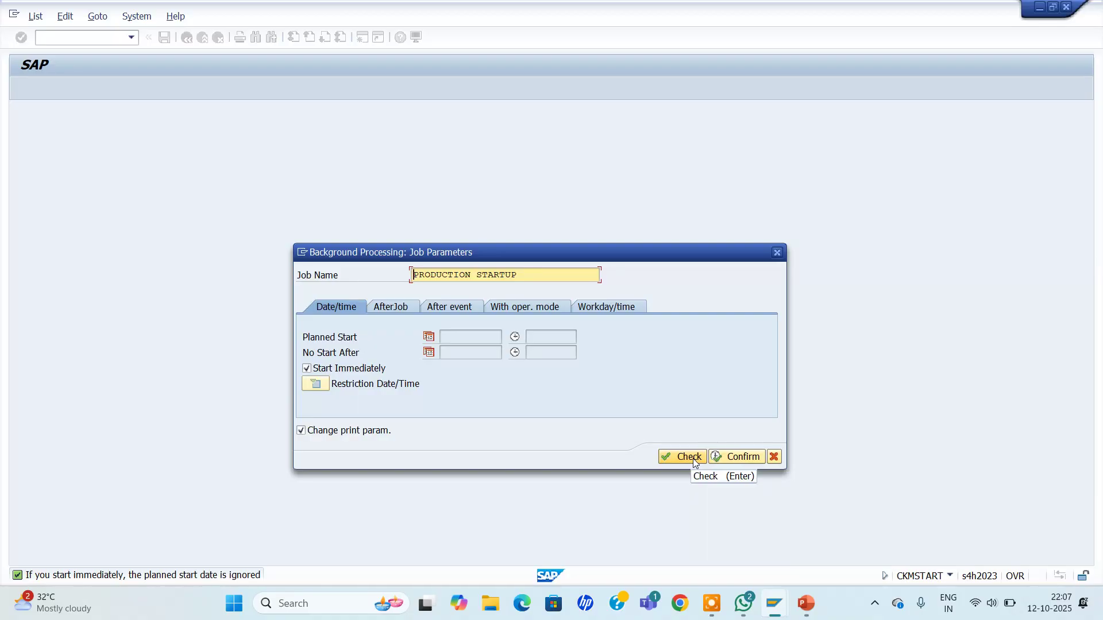
left_click(694, 459)
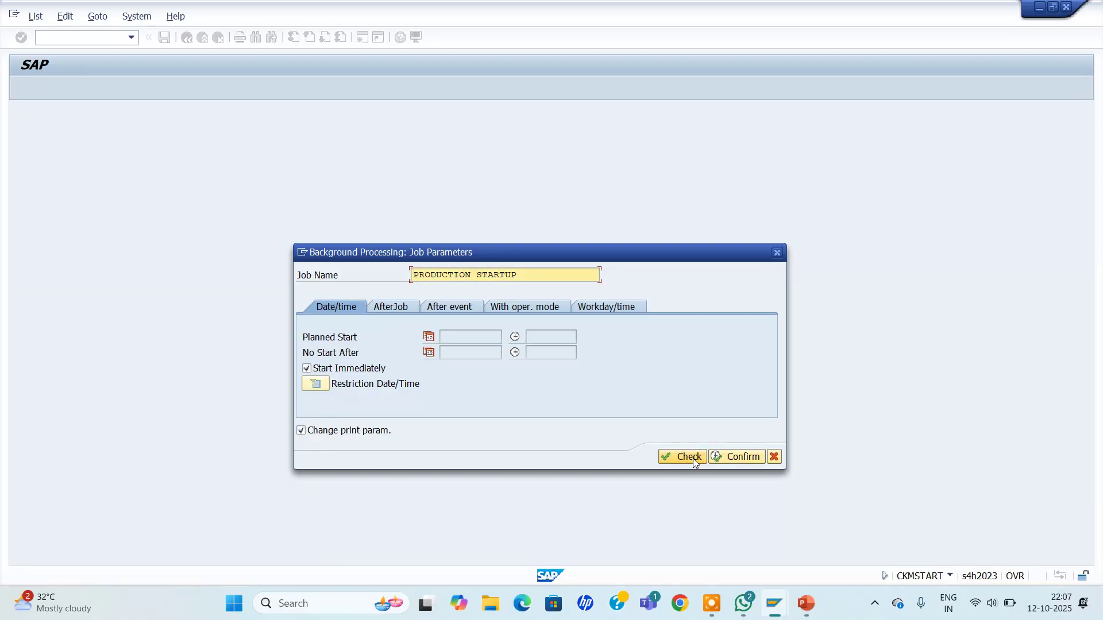
left_click(732, 462)
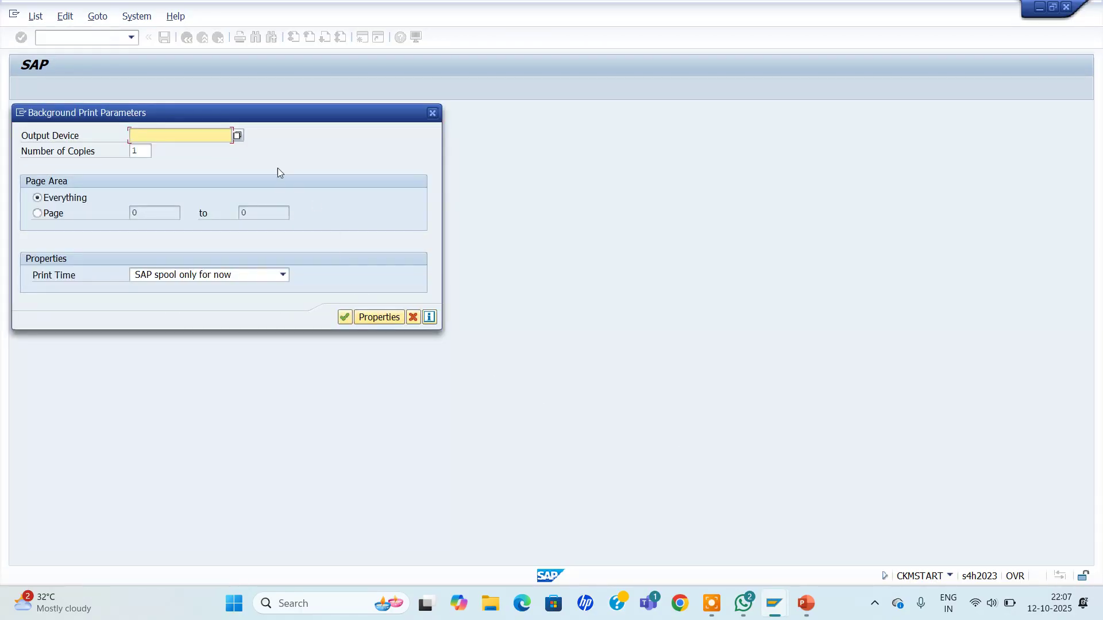
Step: Set the background print output device to LP01 and accept the print parameters and formatting
left_click(212, 137)
left_click(178, 150)
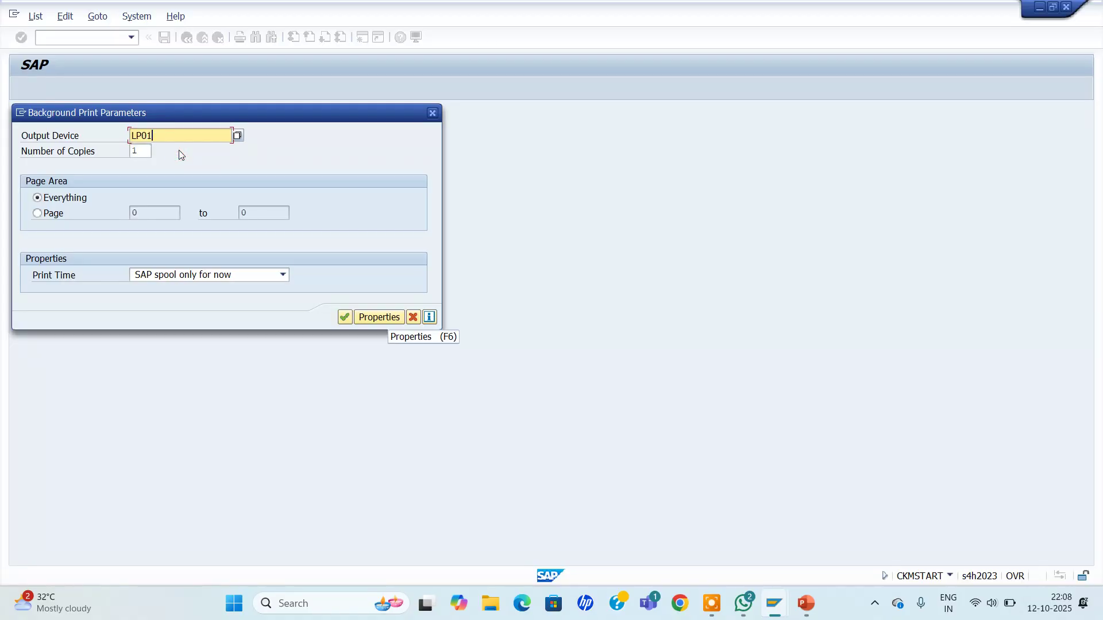
left_click(171, 137)
left_click(344, 318)
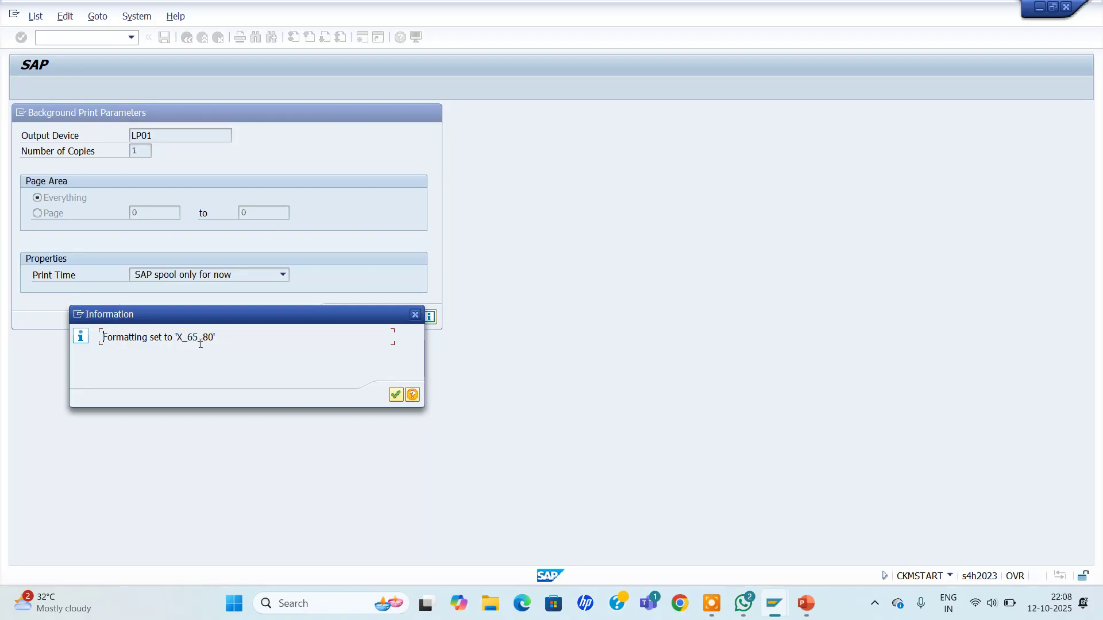
left_click(397, 398)
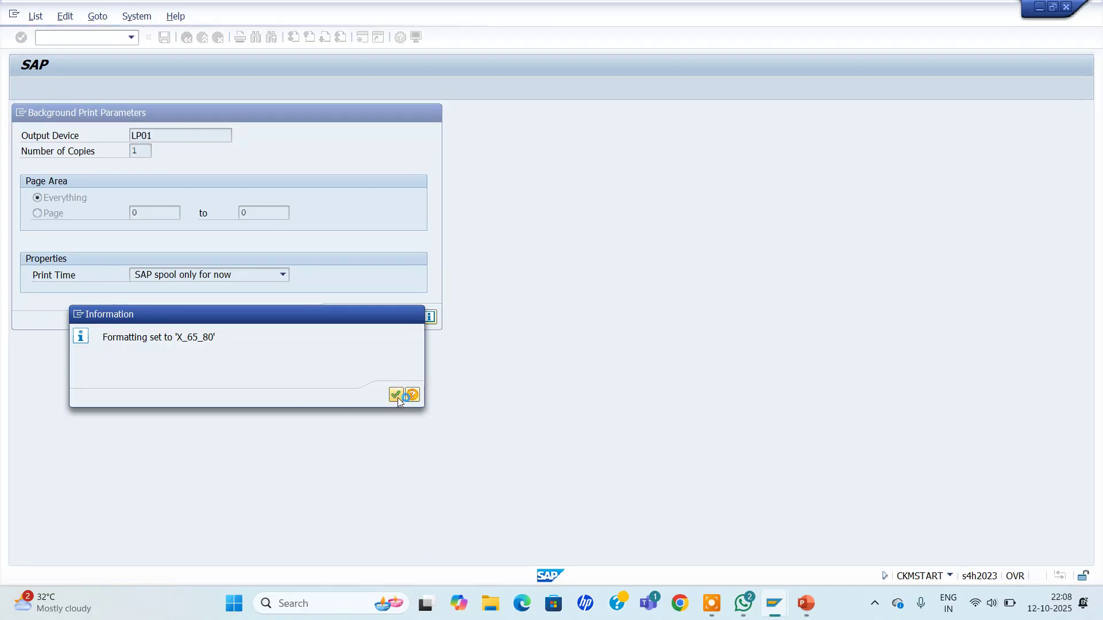
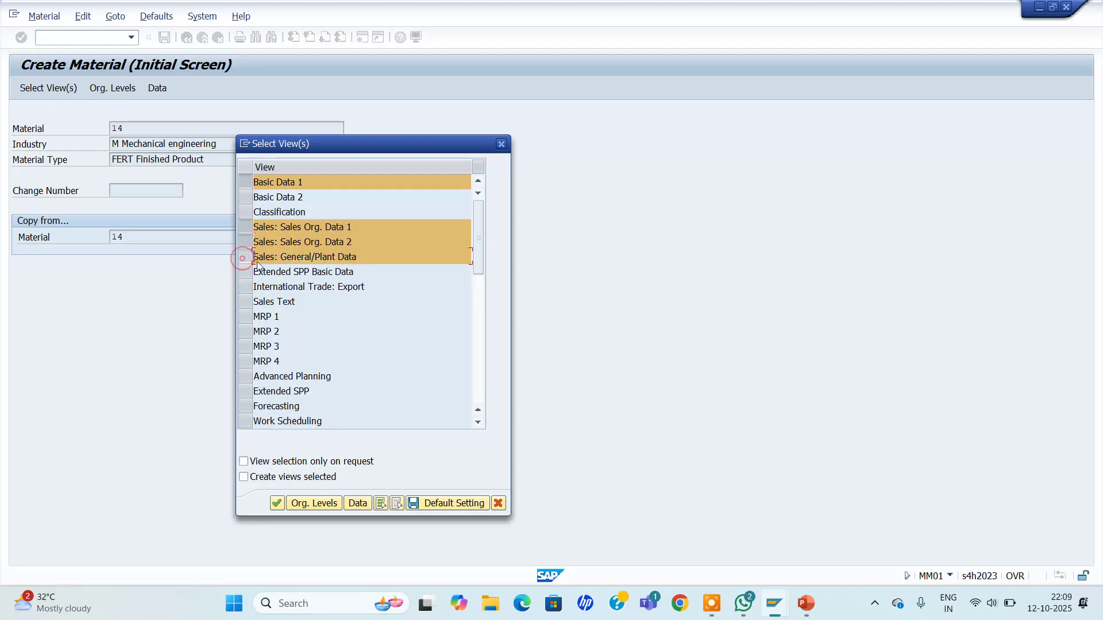
Step: Add the Accounting 1 view to the views selected for material 14 and confirm the selection
left_click(478, 385)
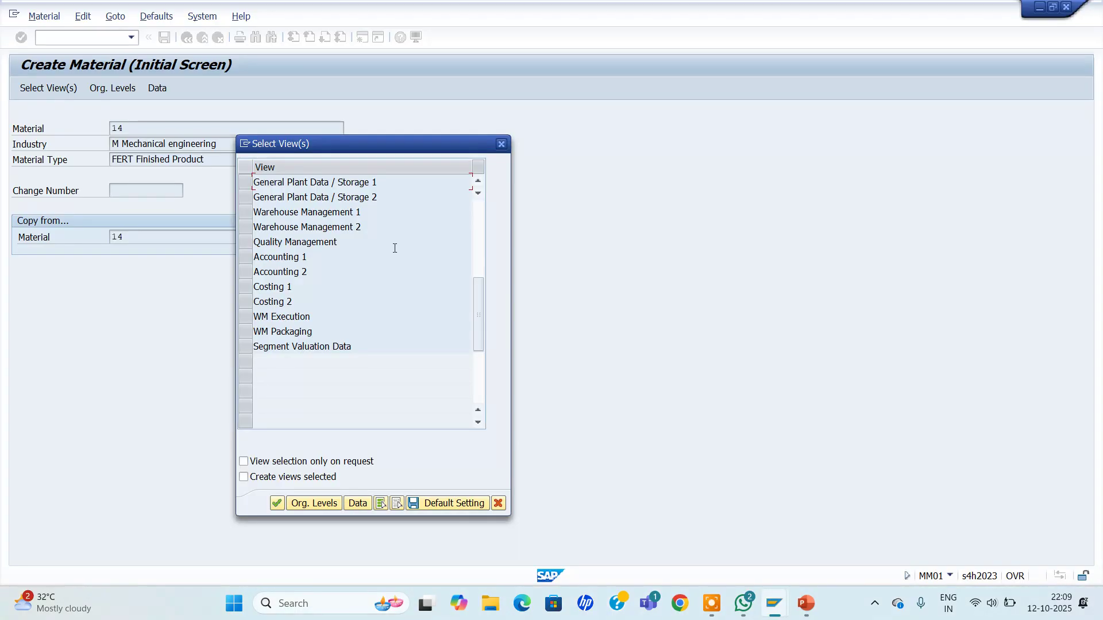
left_click(248, 257)
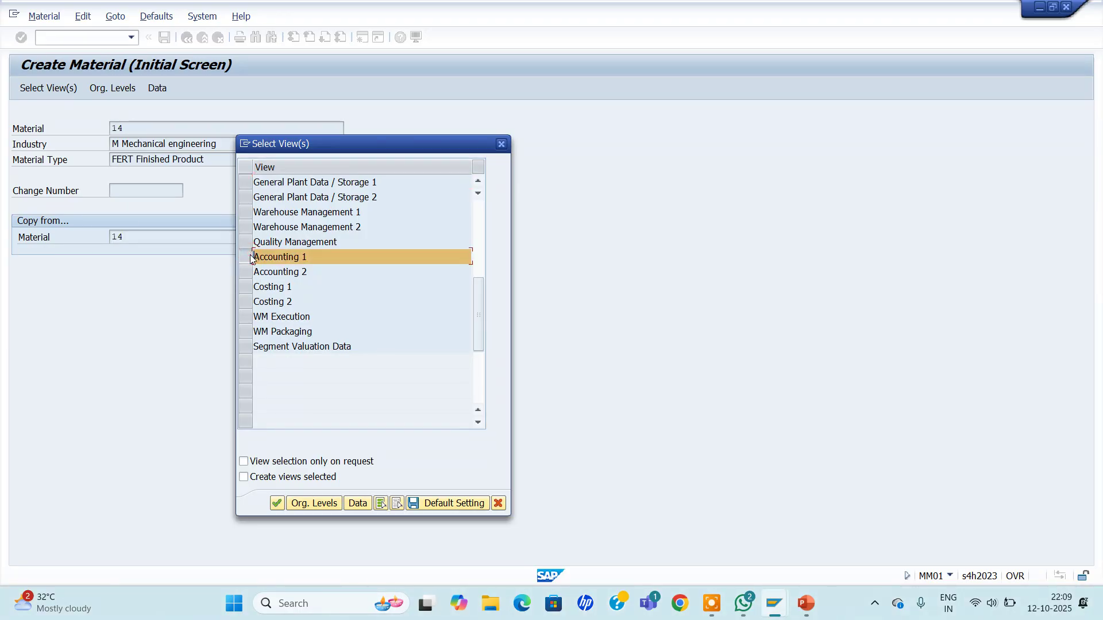
key("Return")
Step: Set the organizational levels to plant ZJU3, sales organization ZJU1 and distribution channel j1
left_click(285, 166)
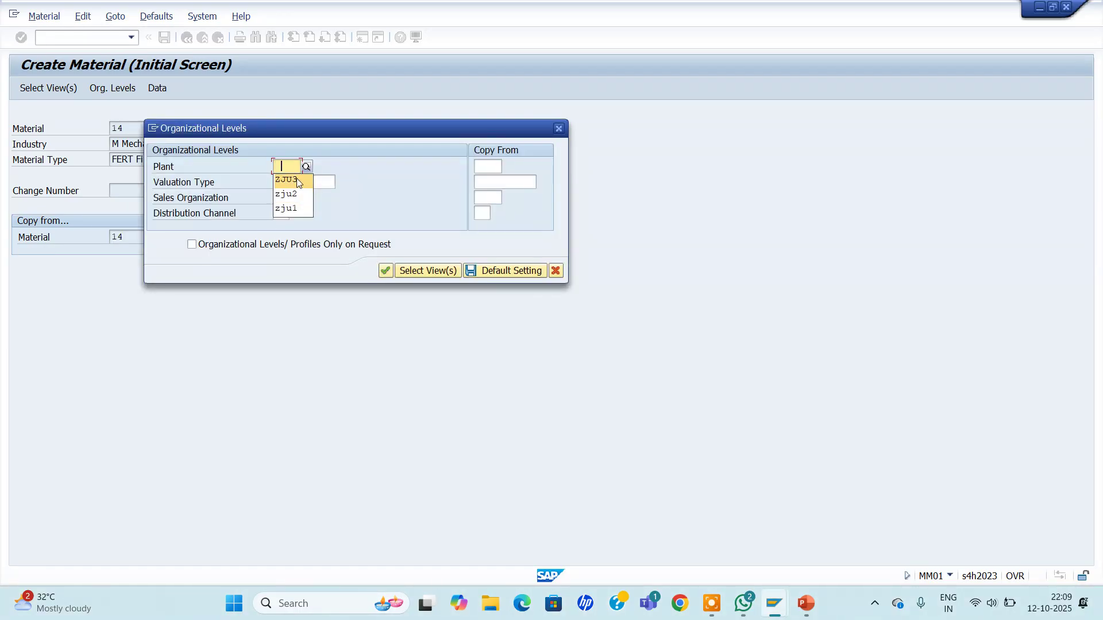
left_click(285, 180)
left_click(280, 198)
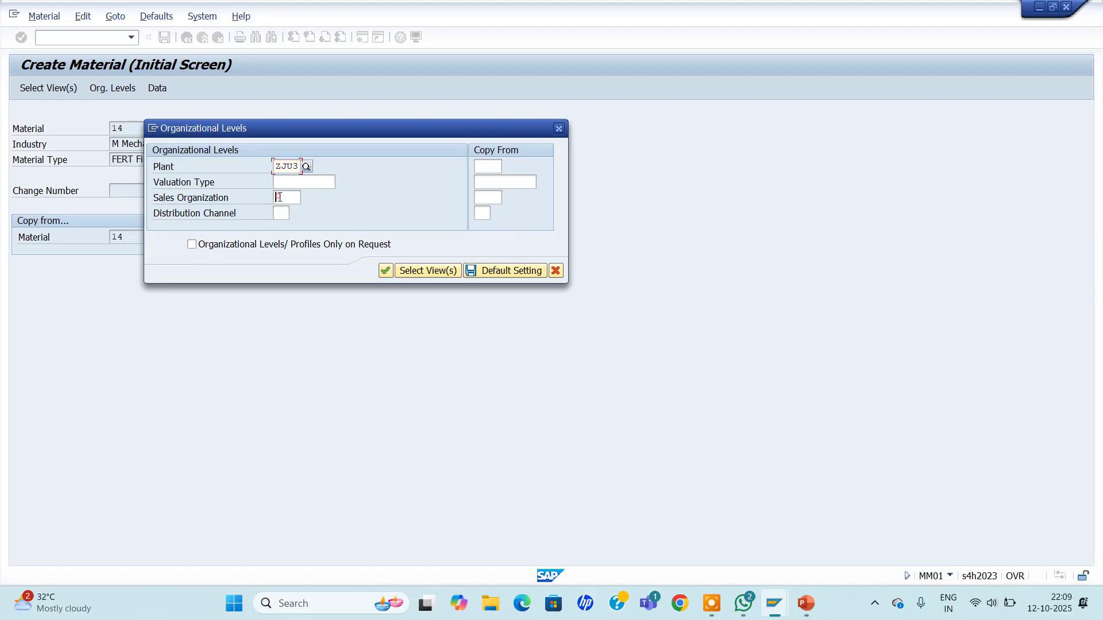
left_click(286, 211)
left_click(279, 214)
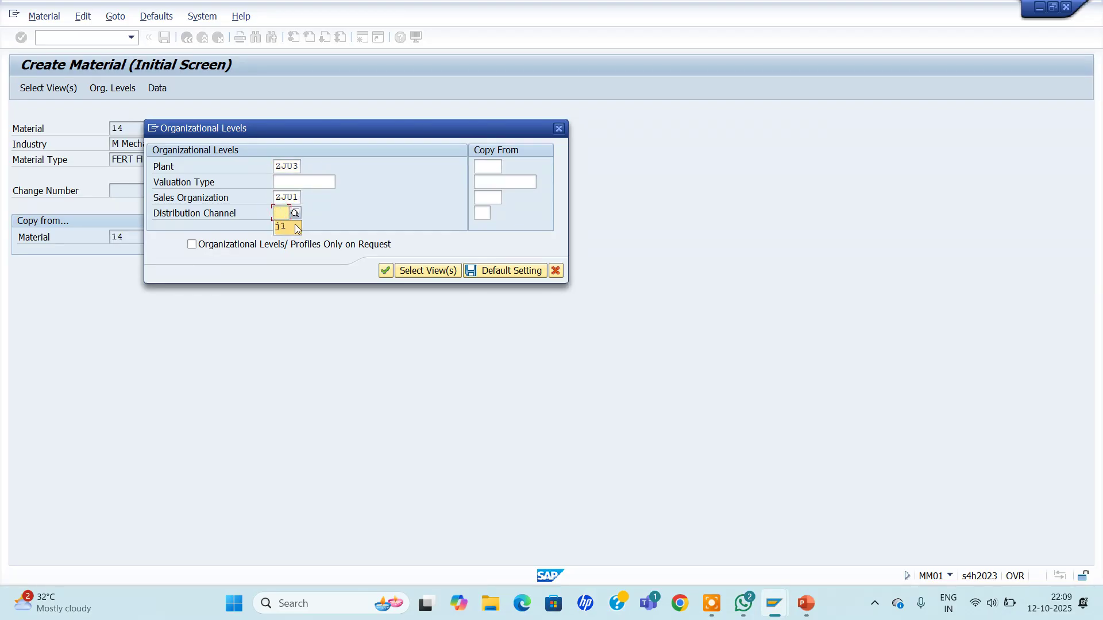
left_click(281, 230)
Step: Set the copy-from levels to plant zju1, sales organization ZJU1 and its distribution channel, and confirm the organizational levels
left_click(500, 165)
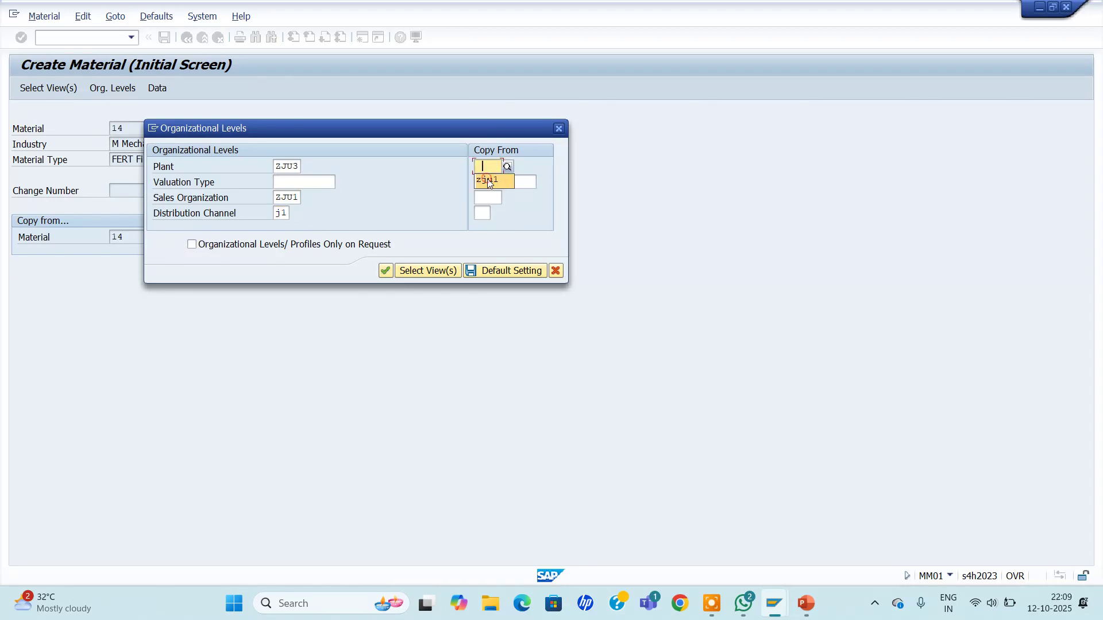
left_click(489, 182)
left_click(489, 181)
left_click(487, 196)
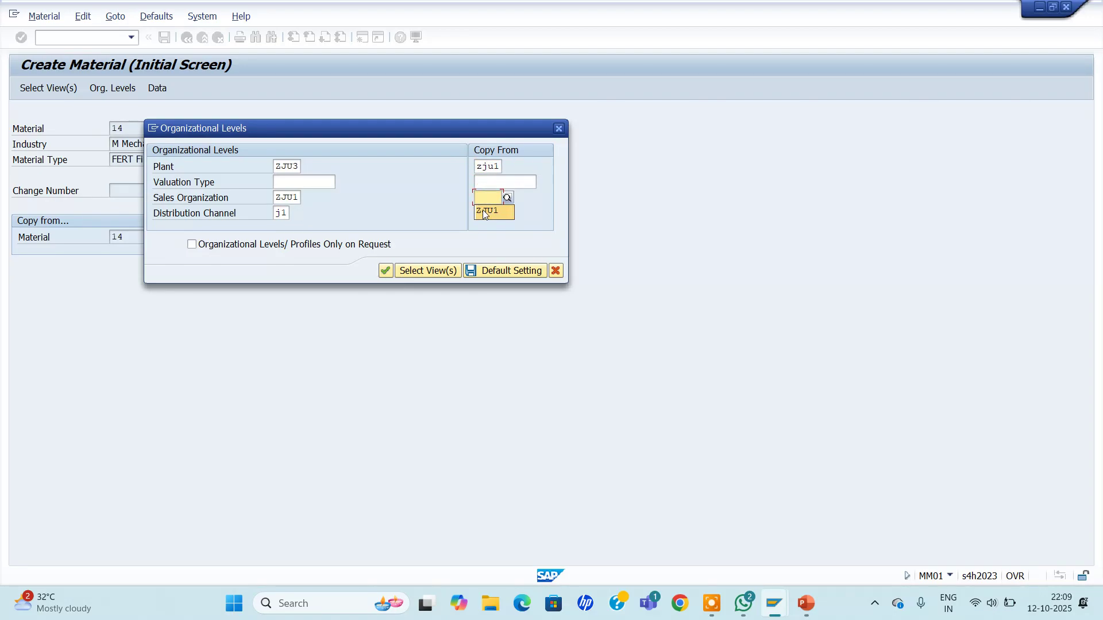
left_click(483, 210)
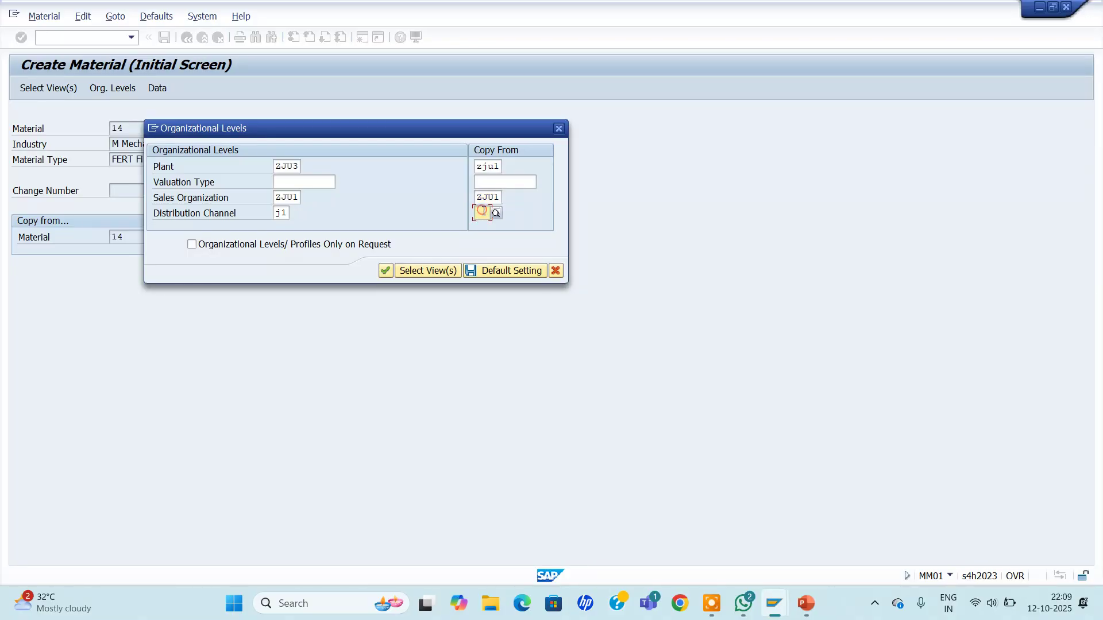
left_click(483, 213)
left_click(481, 231)
key("Return")
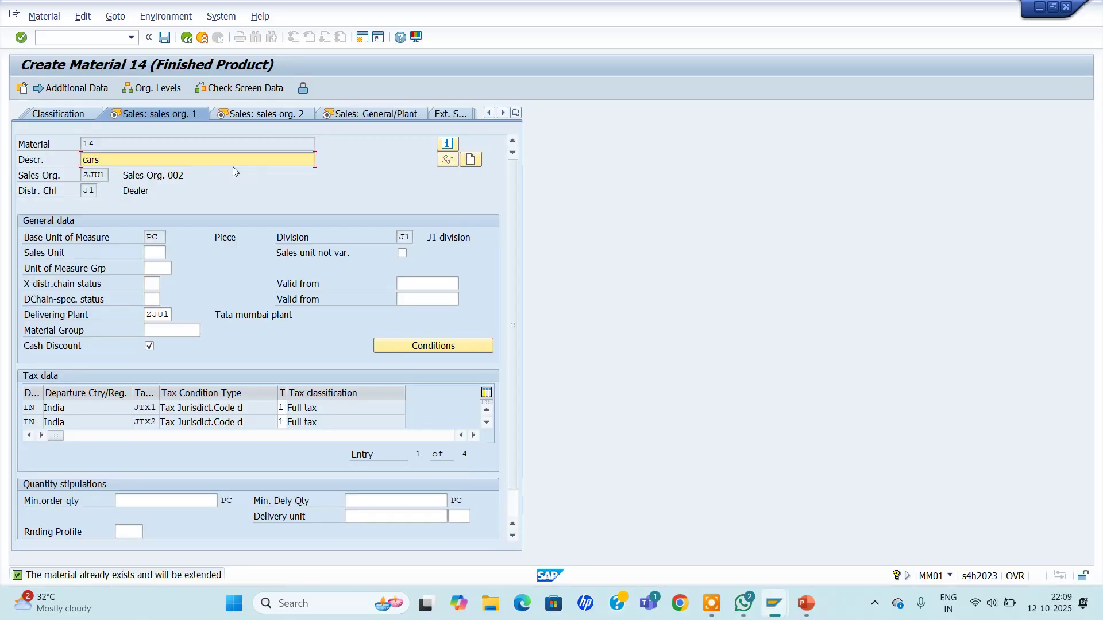
Step: Accept the copied sales and plant data through to the Accounting 1 view and save material 14 for plant ZJU3
key("Return")
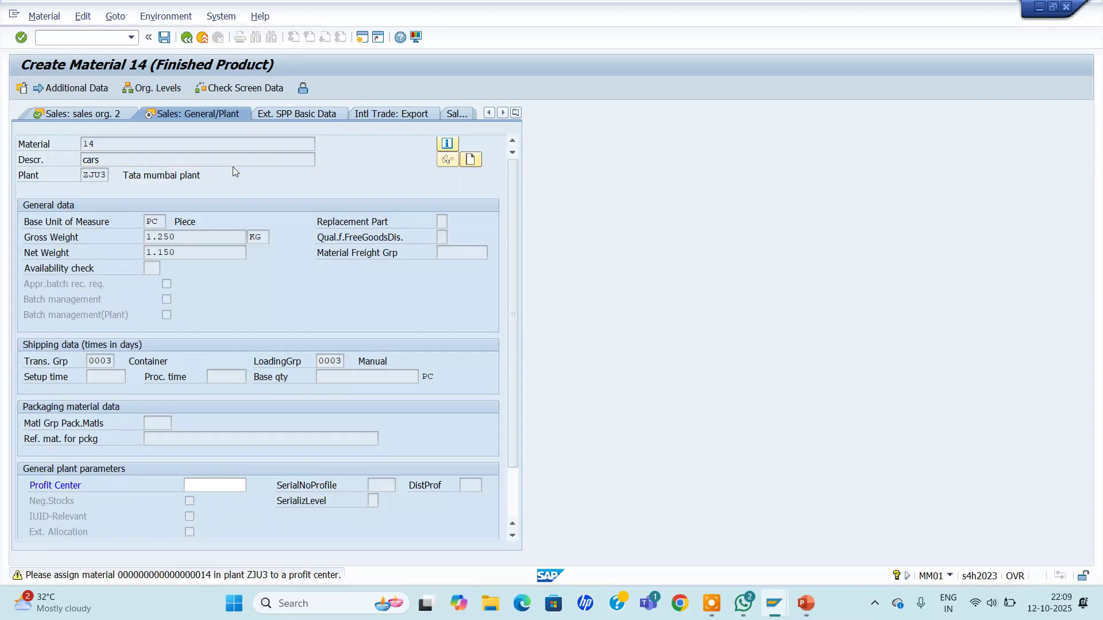
key("Return")
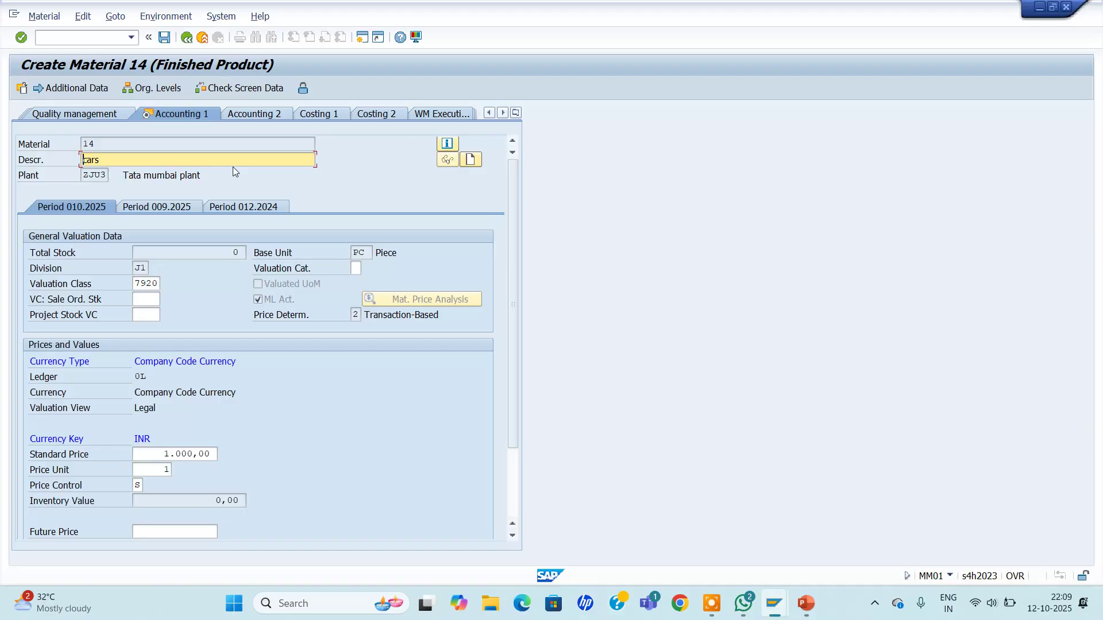
key("Return")
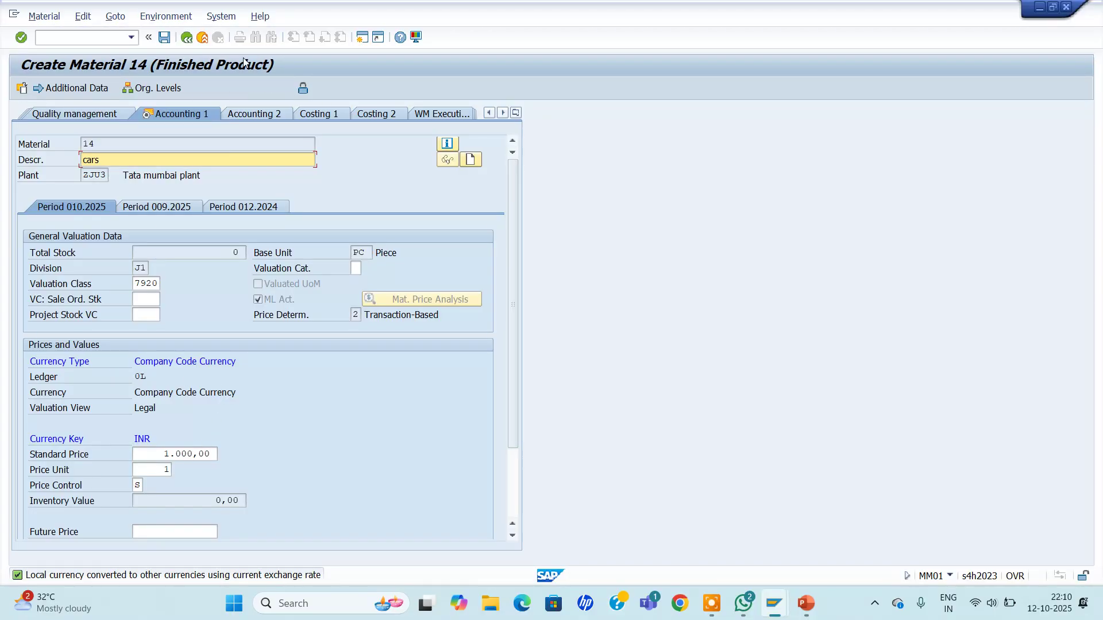
left_click(165, 36)
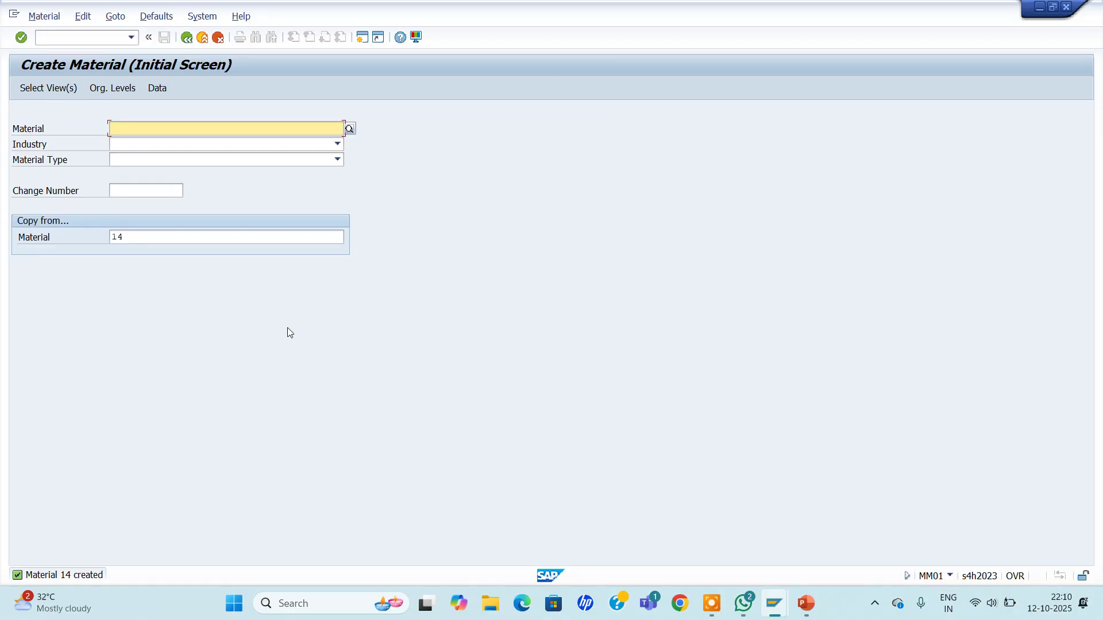
Step: Switch to the PowerPoint presentation, return to the Material Ledger title slide and show it as a full-screen slide show
left_click(806, 603)
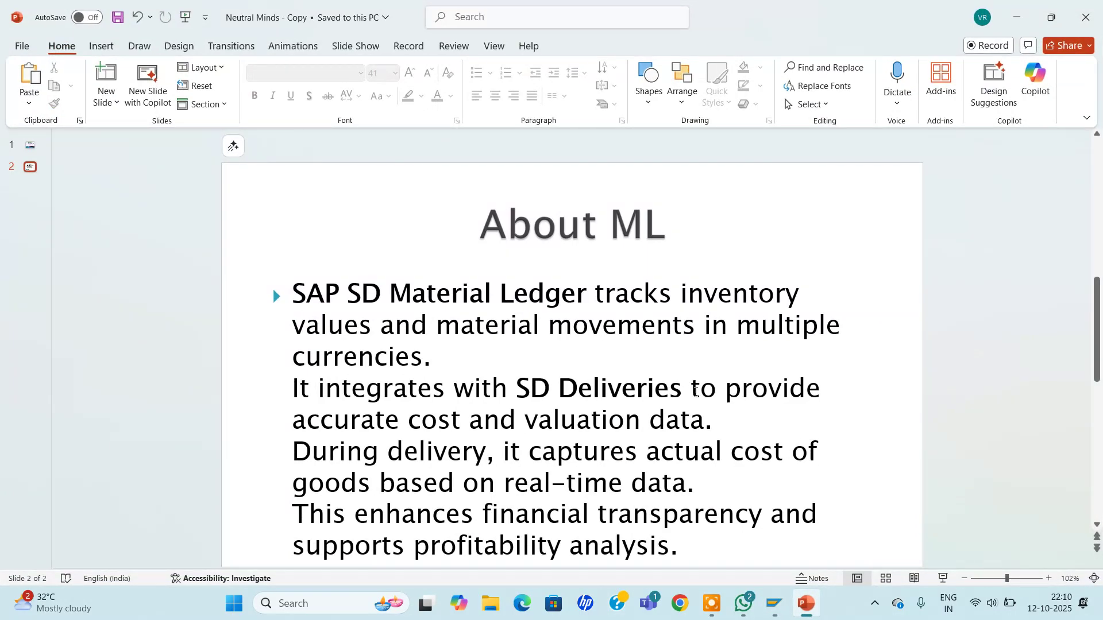
scroll(696, 392, "up", 3)
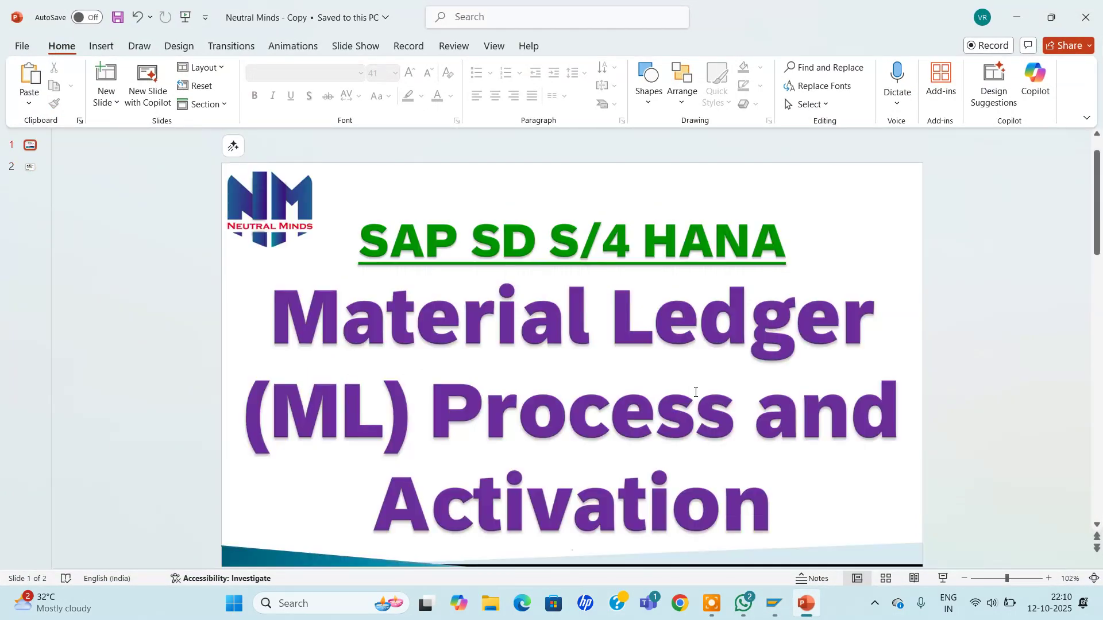
left_click(943, 578)
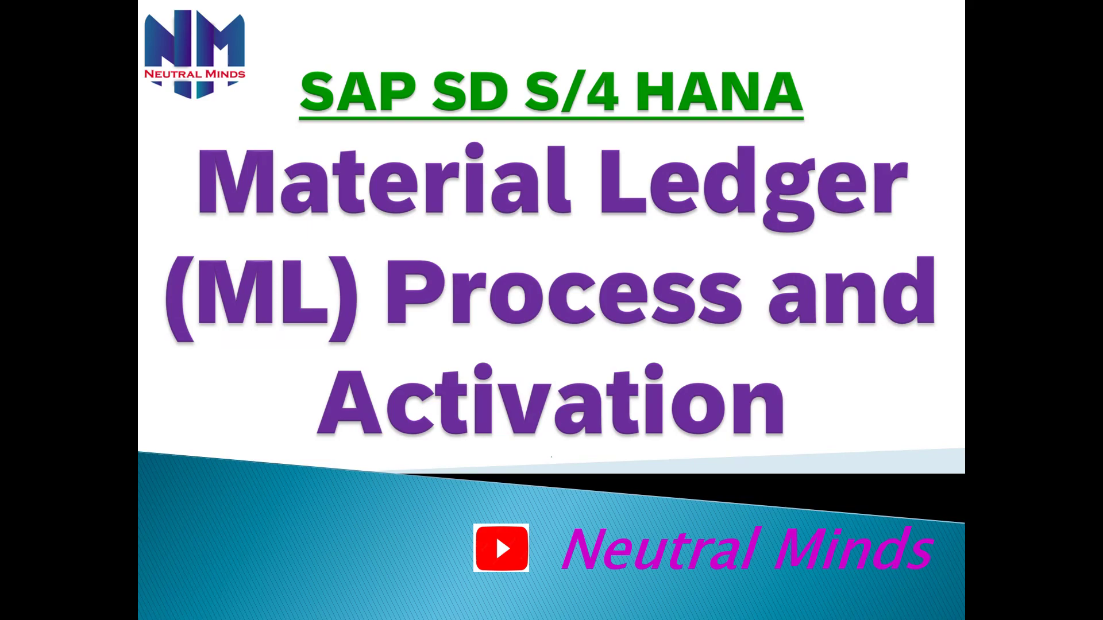